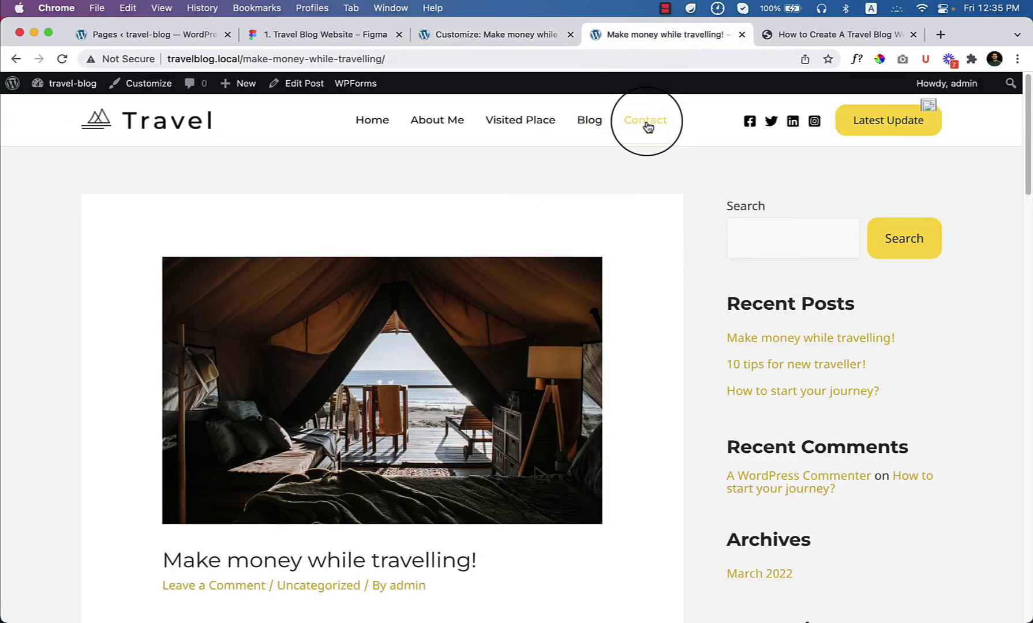
Open the site's Contact page, switch to the Figma travel blog design and examine the Contact me layout
{"action": "left_click", "coordinate": [646, 121]}
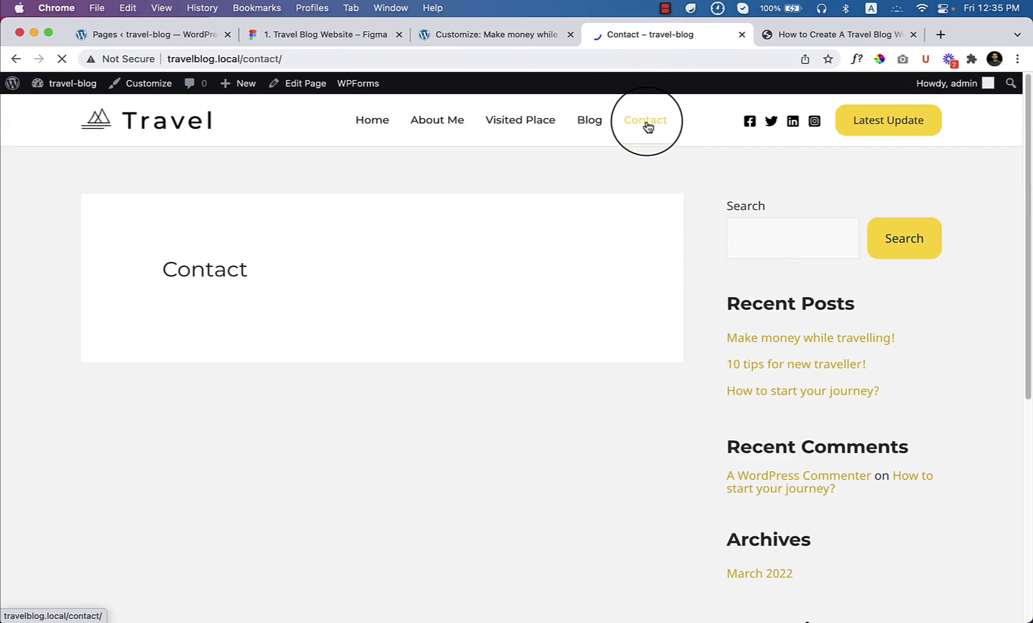
{"action": "left_click", "coordinate": [362, 36]}
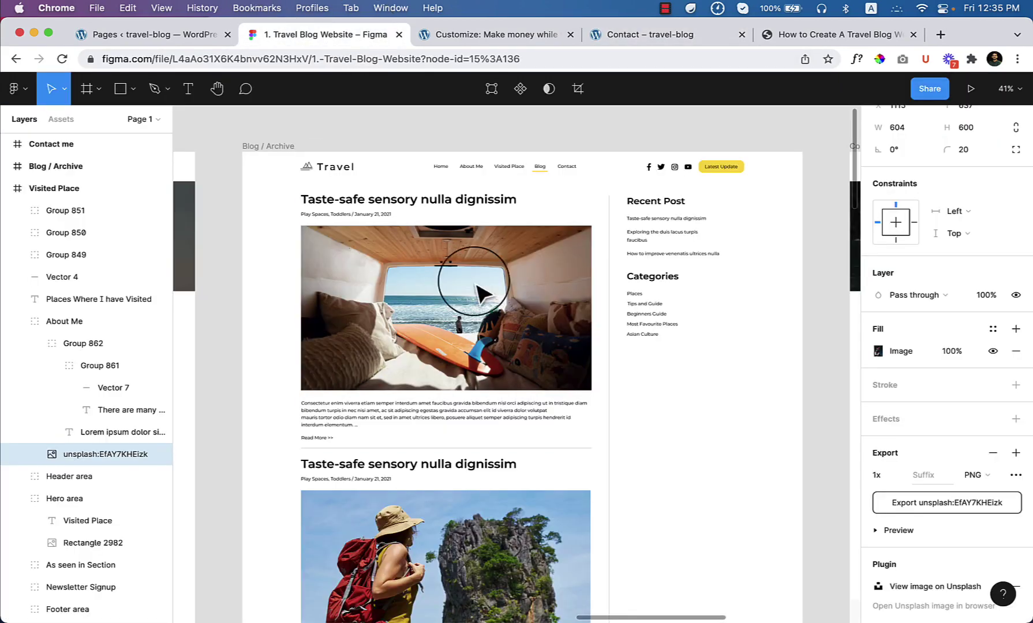
{"action": "left_click", "coordinate": [728, 390]}
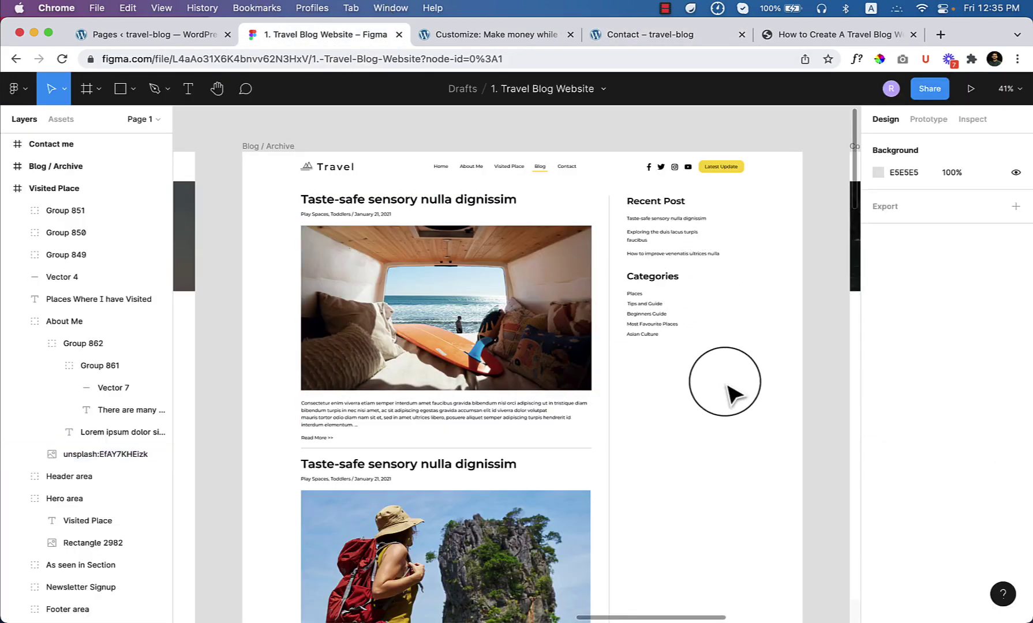
{"action": "left_click_drag", "start_coordinate": [738, 393], "coordinate": [325, 367]}
{"action": "scroll", "coordinate": [325, 367], "scroll_direction": "right", "scroll_amount": 5}
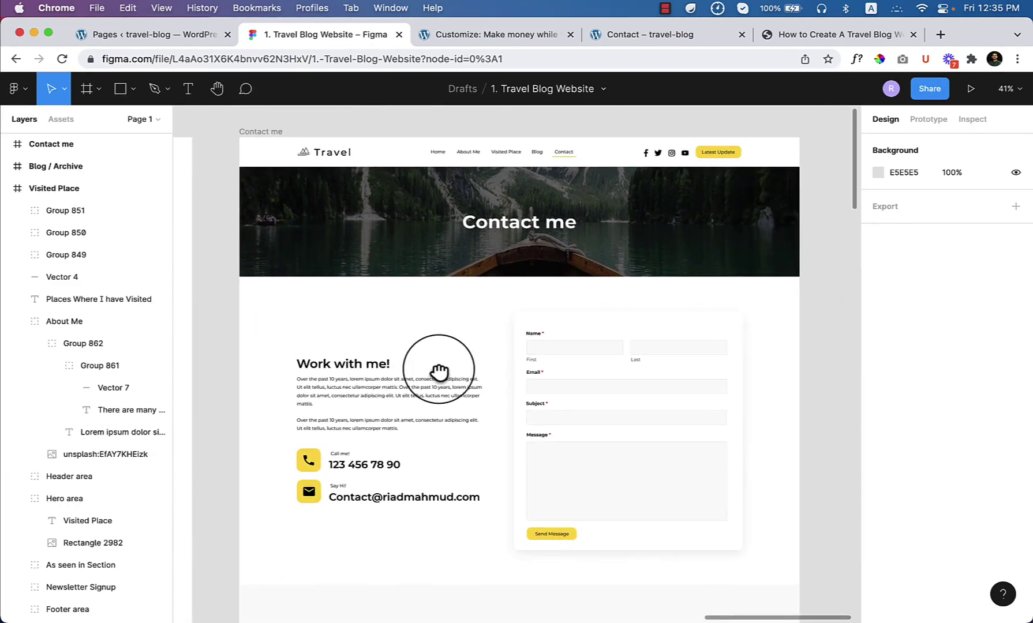
{"action": "left_click", "coordinate": [496, 295]}
{"action": "scroll", "coordinate": [498, 300], "scroll_direction": "down", "scroll_amount": 1}
{"action": "scroll", "coordinate": [498, 303], "scroll_direction": "up", "scroll_amount": 5}
{"action": "scroll", "coordinate": [500, 305], "scroll_direction": "down", "scroll_amount": 10}
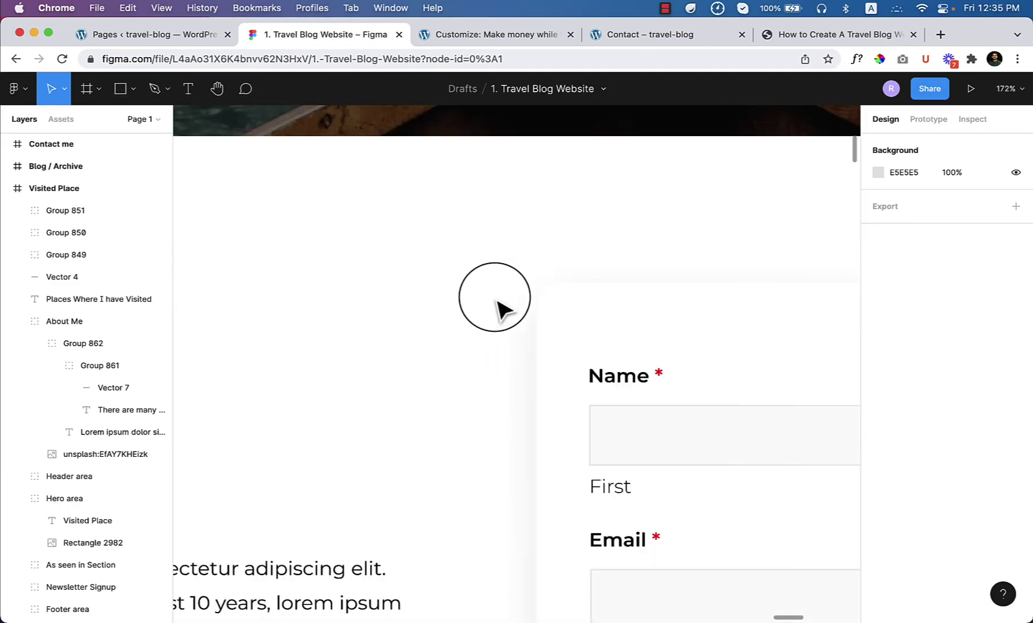
{"action": "scroll", "coordinate": [496, 303], "scroll_direction": "up", "scroll_amount": 5}
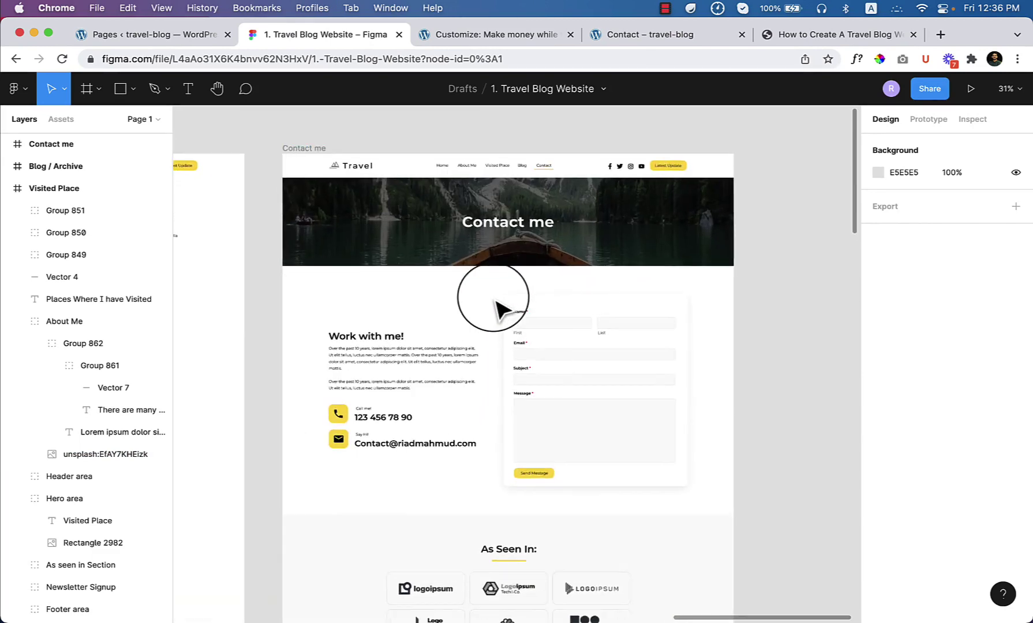
{"action": "scroll", "coordinate": [496, 305], "scroll_direction": "up", "scroll_amount": 4}
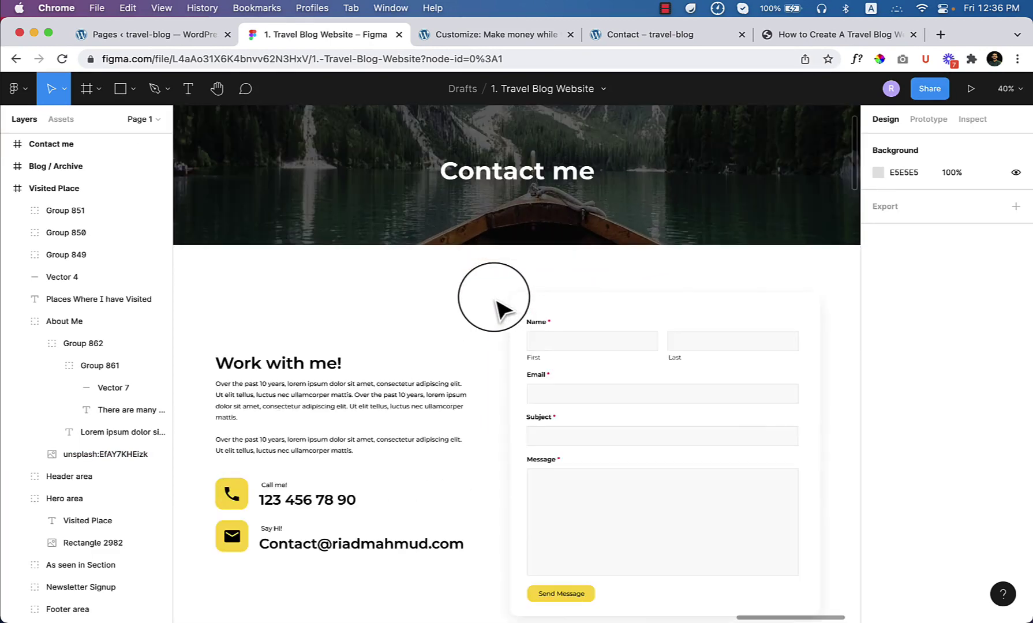
{"action": "scroll", "coordinate": [502, 297], "scroll_direction": "down", "scroll_amount": 2}
{"action": "scroll", "coordinate": [554, 346], "scroll_direction": "up", "scroll_amount": 5}
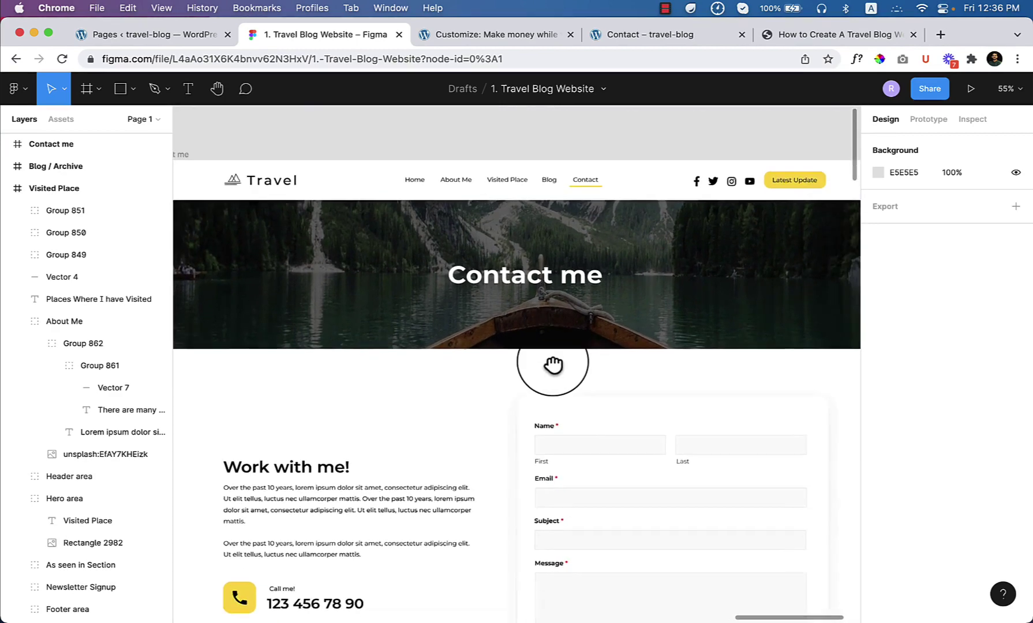
{"action": "scroll", "coordinate": [553, 289], "scroll_direction": "down", "scroll_amount": 1}
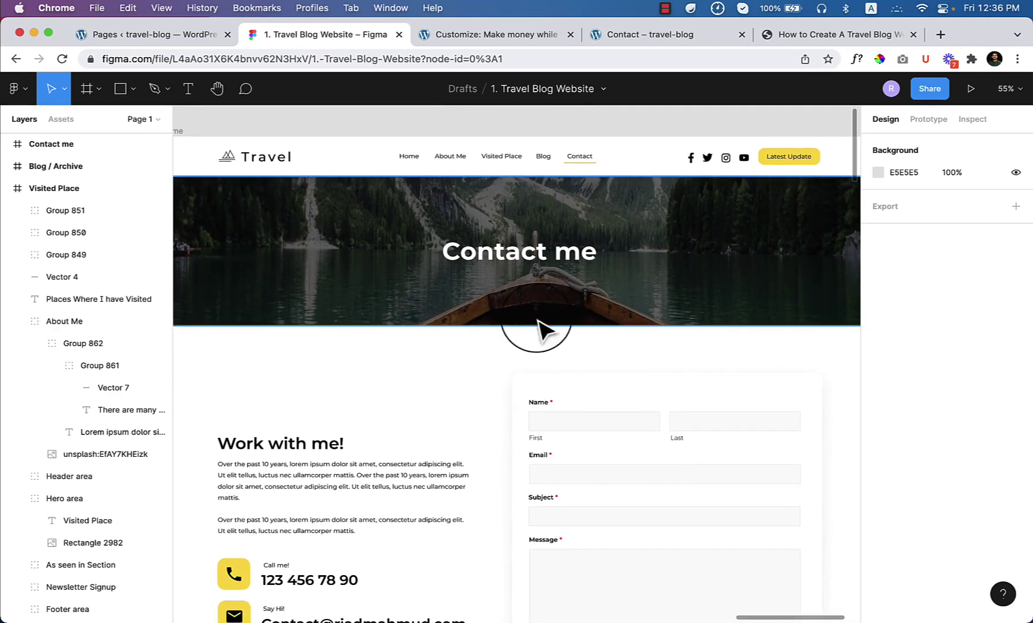
{"action": "left_click_drag", "start_coordinate": [496, 445], "coordinate": [598, 248]}
{"action": "scroll", "coordinate": [561, 448], "scroll_direction": "up", "scroll_amount": 10}
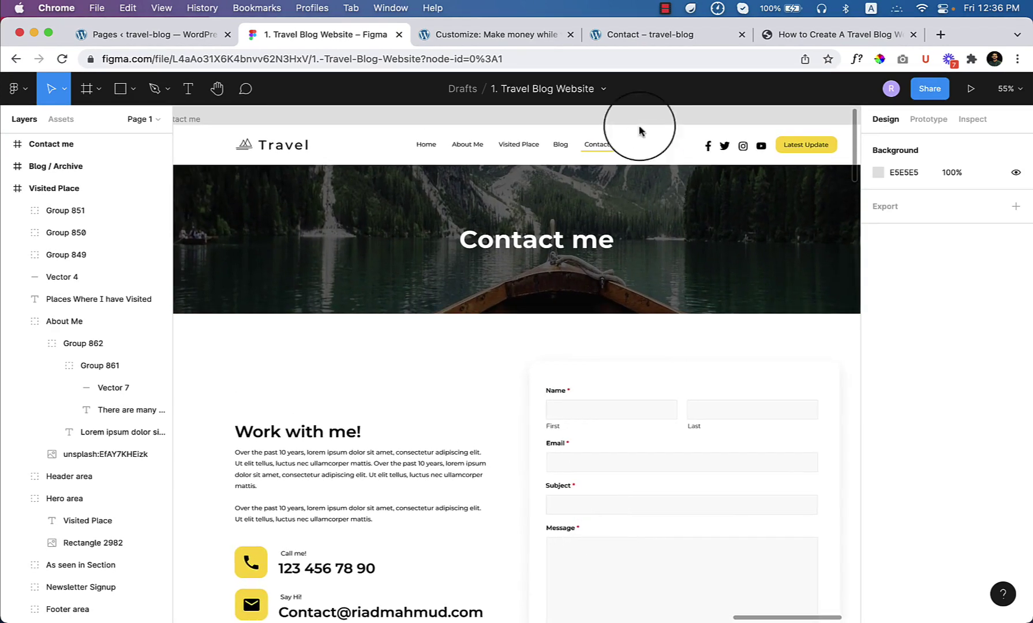
Open the Contact page's editor in a new browser tab, close the Customizer tab and place the editor tab beside the Figma tab
{"action": "left_click", "coordinate": [648, 39]}
{"action": "right_click", "coordinate": [275, 83]}
{"action": "left_click", "coordinate": [291, 93]}
{"action": "left_click", "coordinate": [471, 36]}
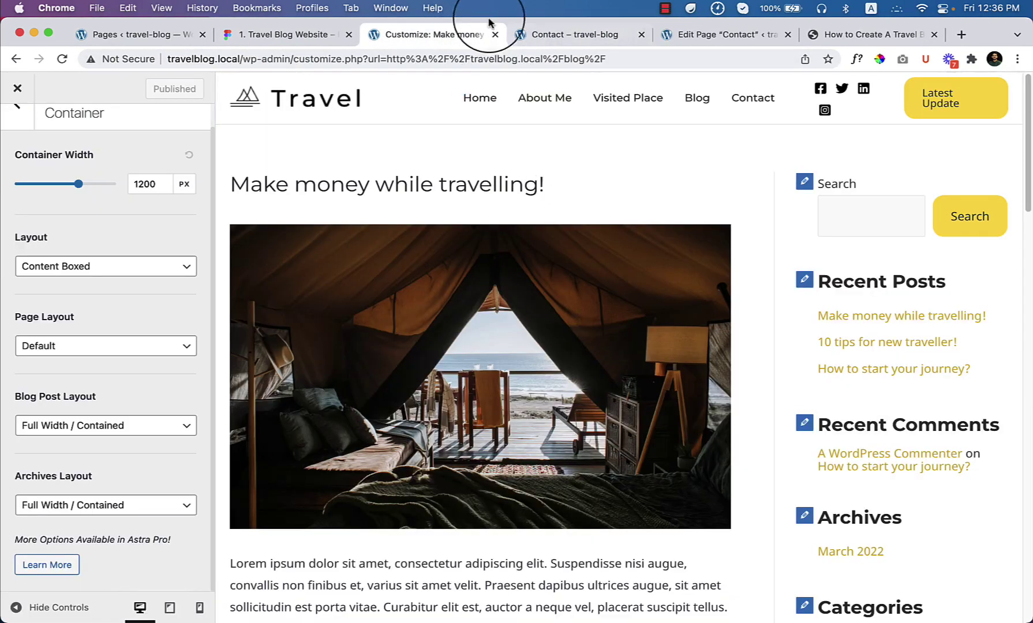
{"action": "left_click", "coordinate": [496, 36]}
{"action": "left_click_drag", "start_coordinate": [583, 37], "coordinate": [449, 40]}
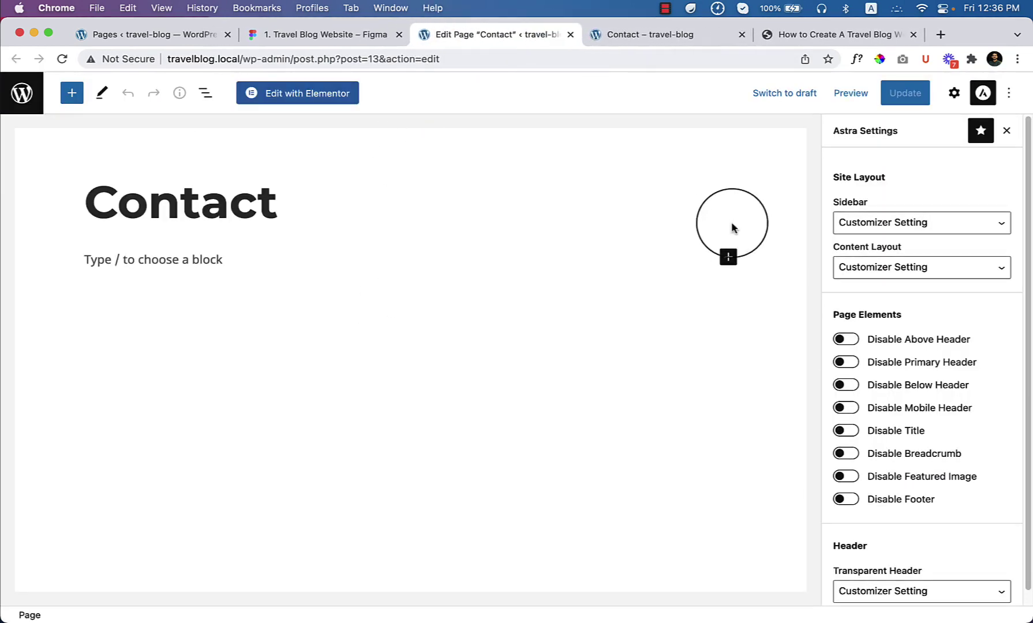
Set the Contact page's content layout to Full Width / Stretched, disable its title and featured image, and update the page
{"action": "left_click", "coordinate": [885, 282]}
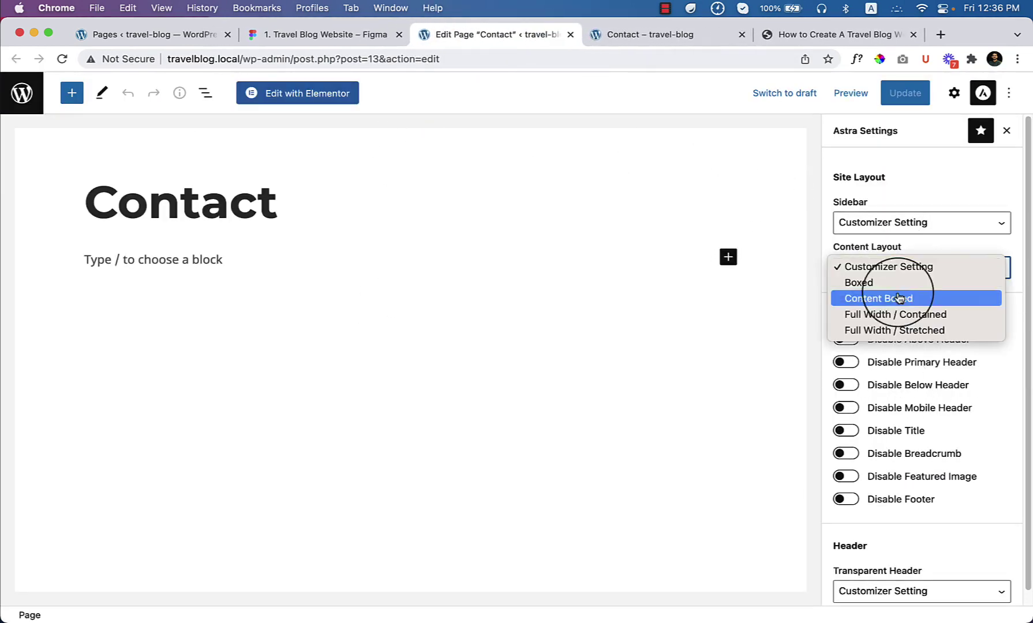
{"action": "left_click", "coordinate": [914, 334]}
{"action": "left_click", "coordinate": [847, 432]}
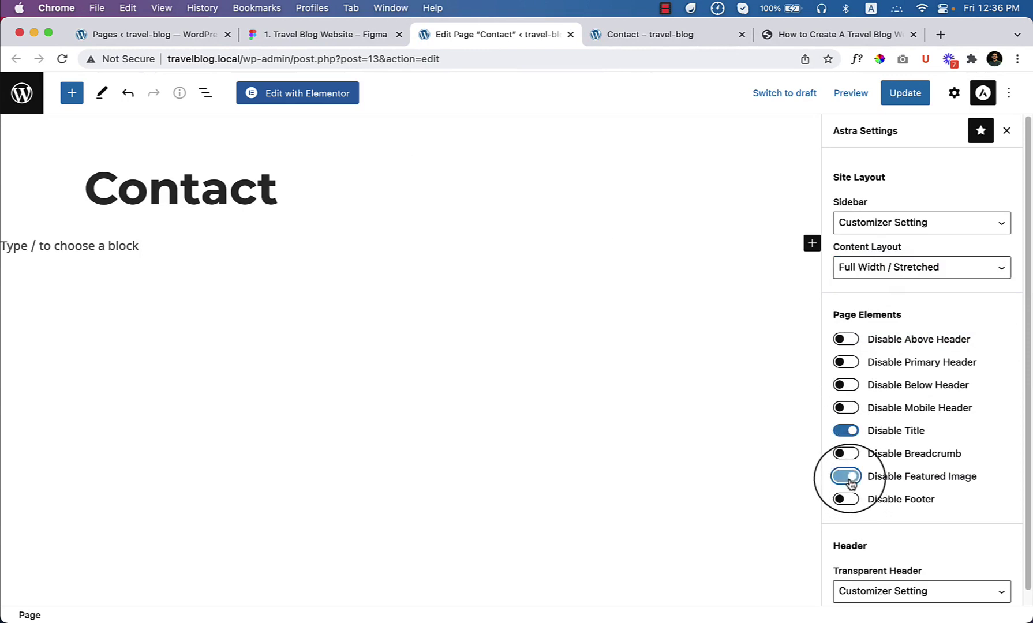
{"action": "left_click", "coordinate": [905, 100]}
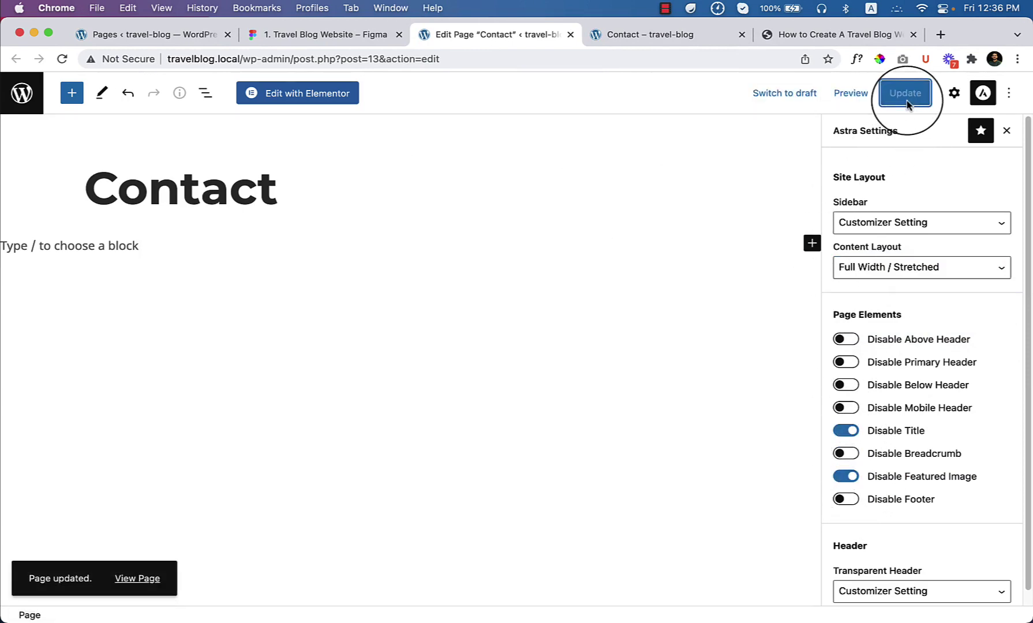
Open the Contact page for editing with Elementor and reload the live Contact page to check its layout
{"action": "left_click", "coordinate": [331, 102]}
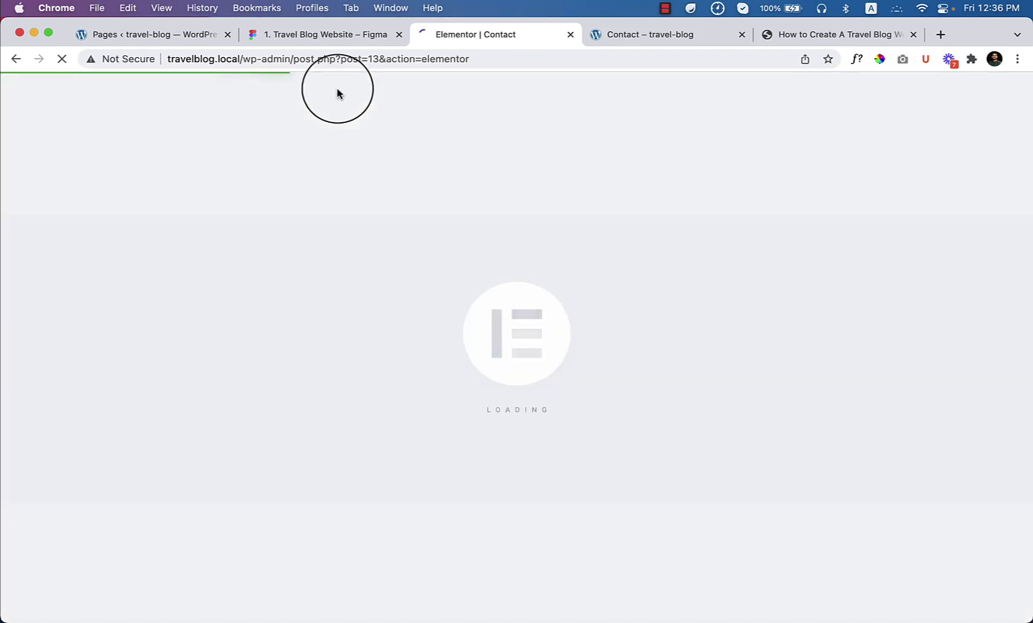
{"action": "left_click", "coordinate": [705, 37]}
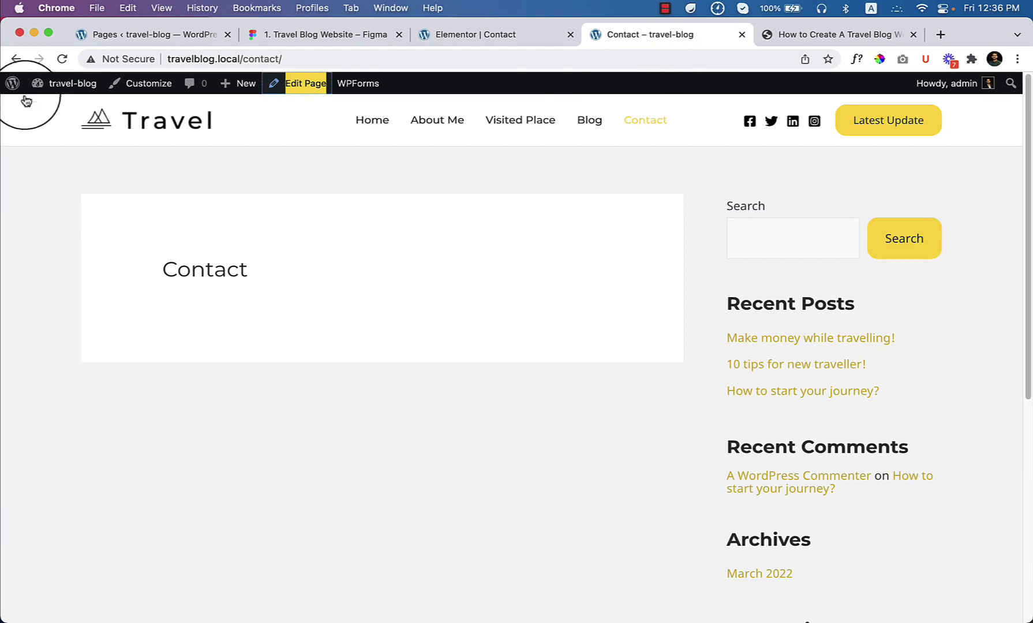
{"action": "left_click", "coordinate": [56, 67]}
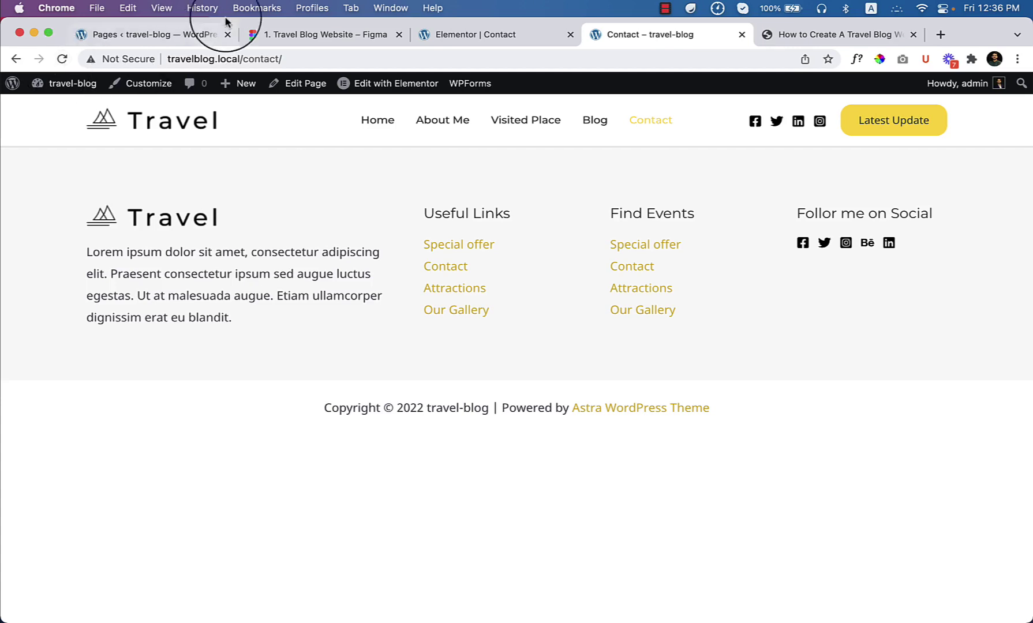
{"action": "left_click", "coordinate": [542, 38]}
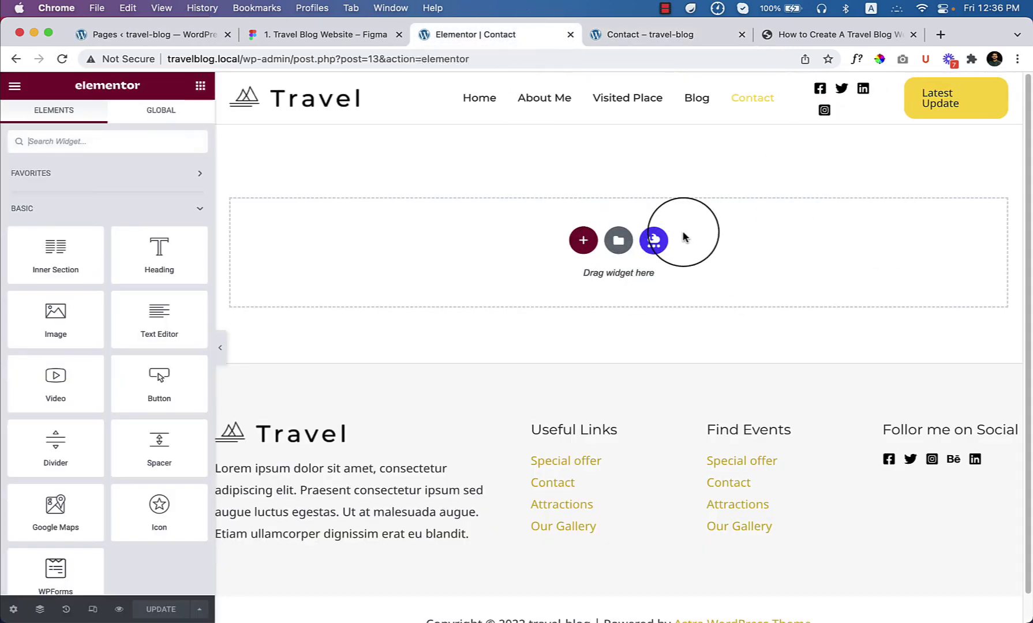
Insert the saved Page header template into the Contact page, importing its document settings
{"action": "left_click", "coordinate": [618, 240]}
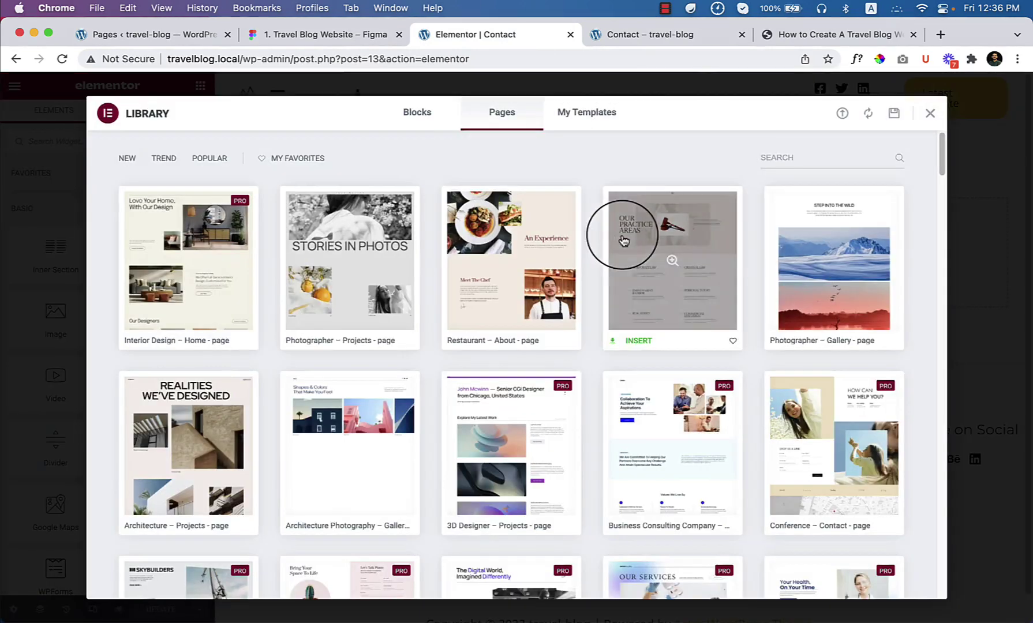
{"action": "left_click", "coordinate": [593, 112]}
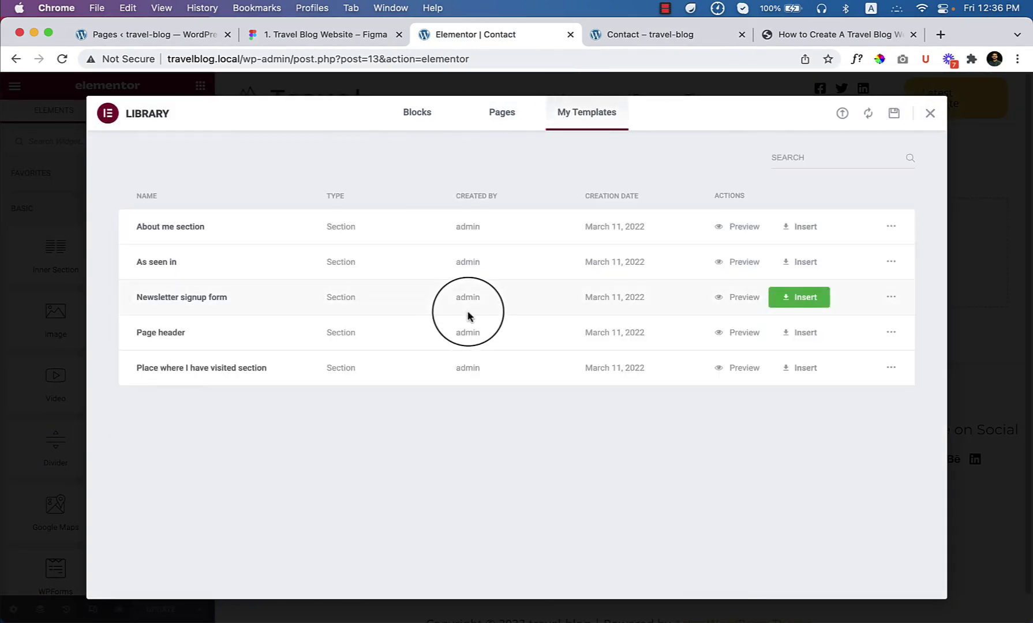
{"action": "left_click", "coordinate": [808, 334]}
{"action": "left_click", "coordinate": [636, 408]}
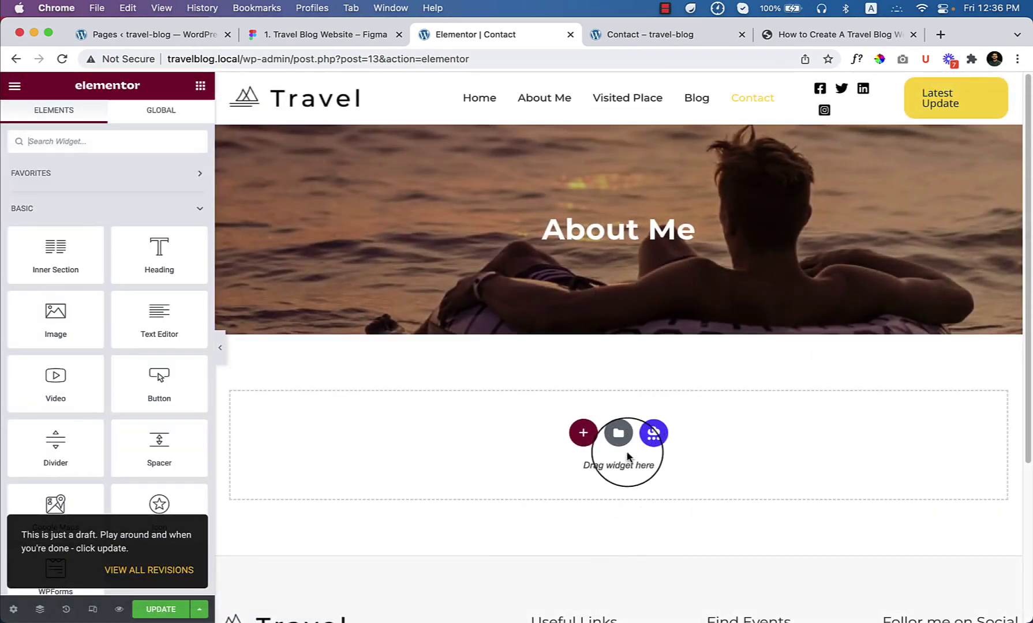
Insert the saved As seen in template below the page header, importing its document settings
{"action": "left_click", "coordinate": [618, 433]}
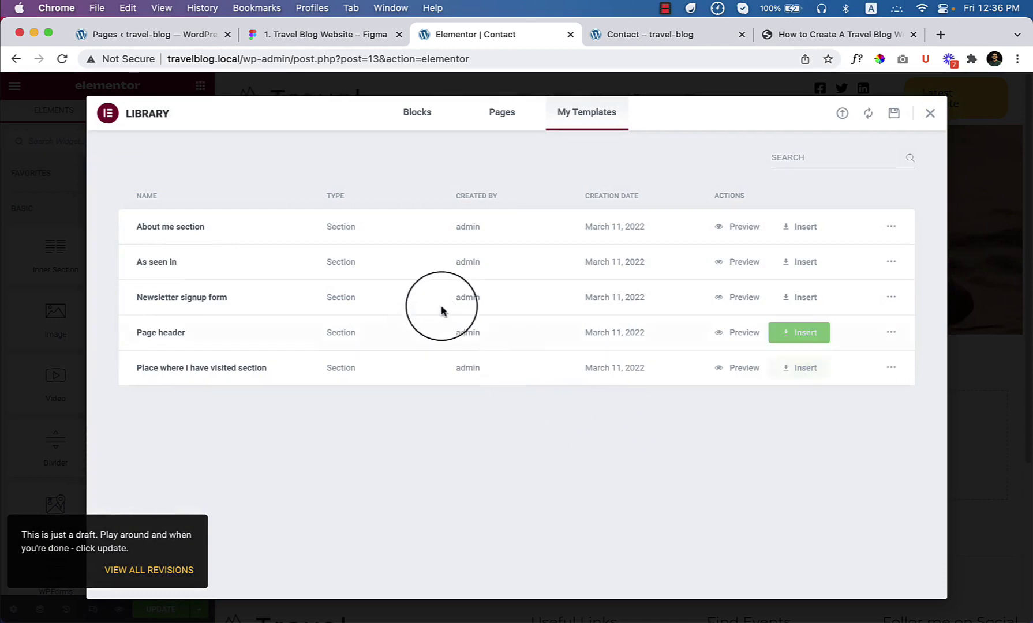
{"action": "left_click", "coordinate": [802, 261]}
{"action": "left_click", "coordinate": [607, 394]}
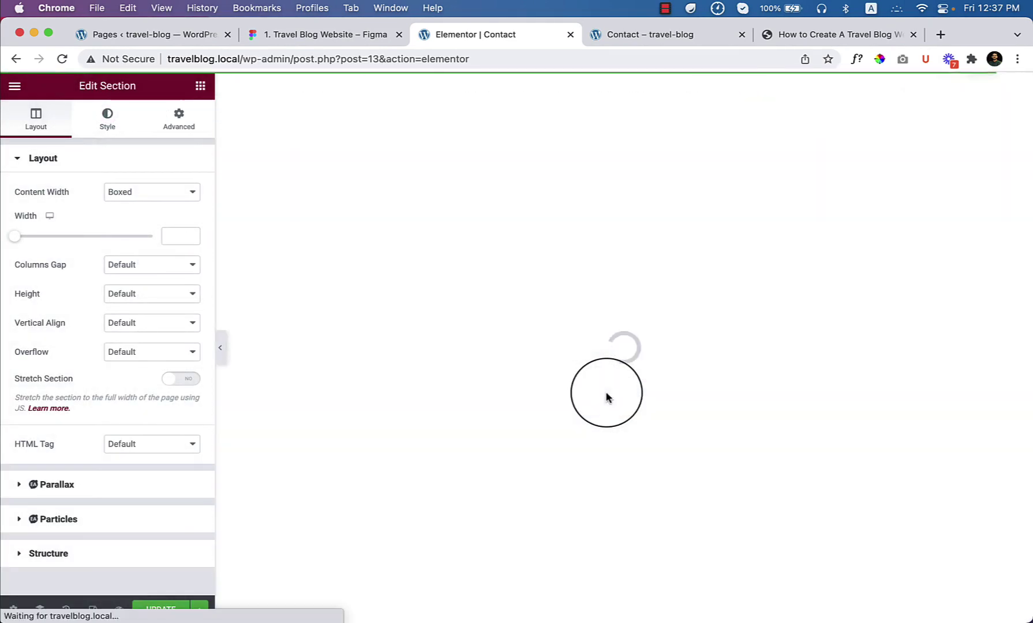
Insert the saved Newsletter signup form template below the As seen in section, importing its document settings
{"action": "scroll", "coordinate": [624, 469], "scroll_direction": "down", "scroll_amount": 6}
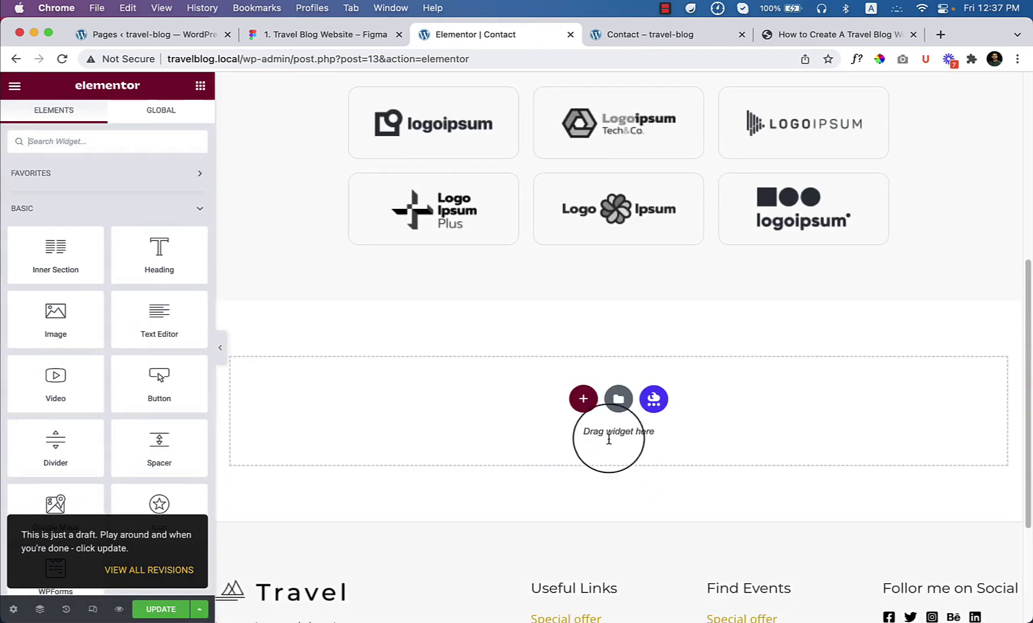
{"action": "left_click", "coordinate": [618, 397]}
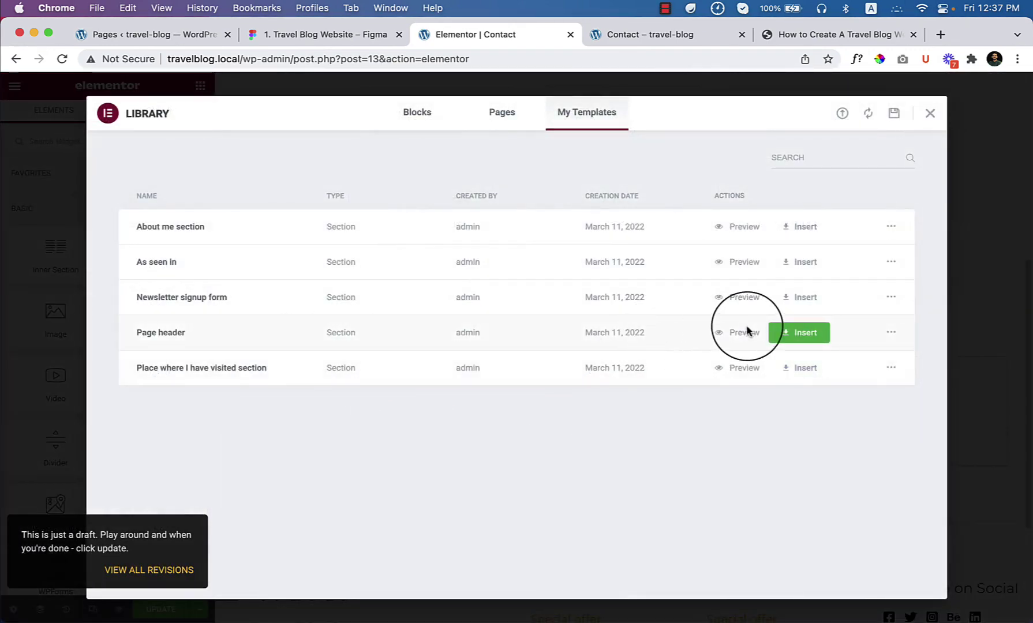
{"action": "left_click", "coordinate": [799, 296]}
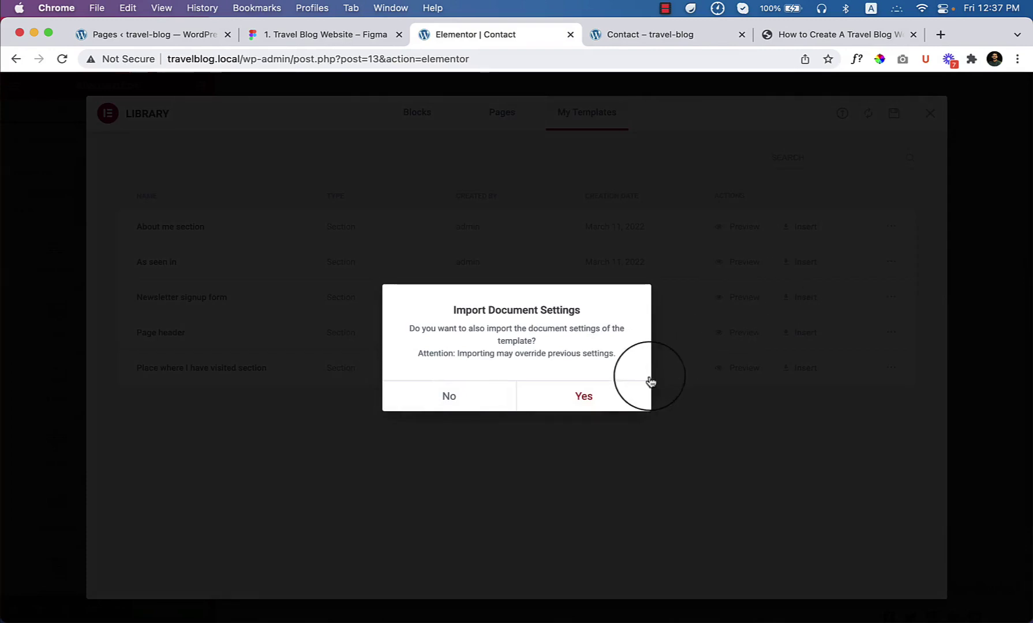
{"action": "left_click", "coordinate": [616, 395]}
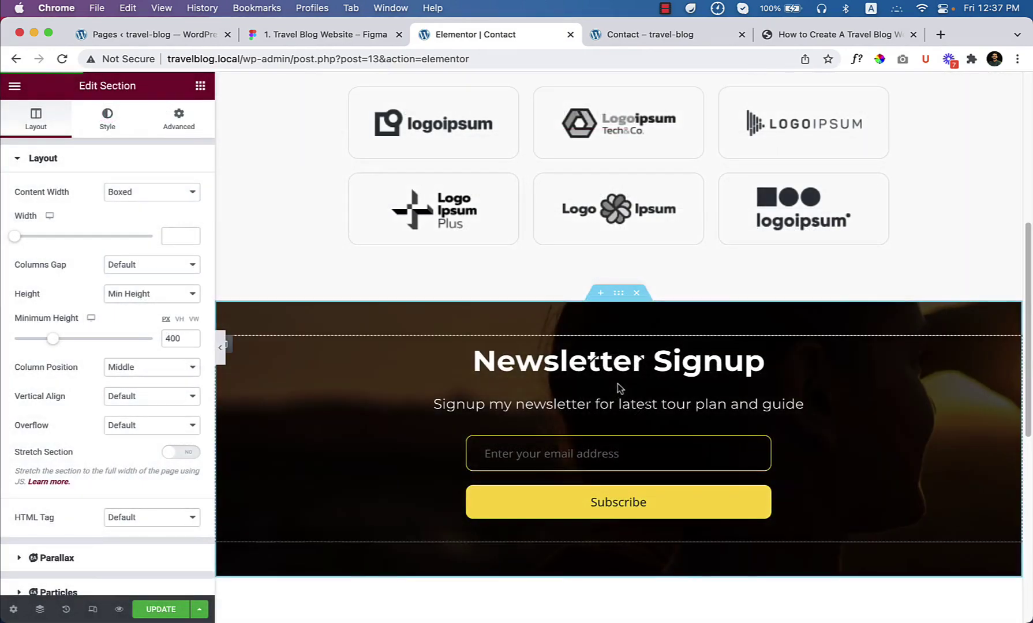
Preview the assembled page at full width and change the page header's heading to "Contact Me"
{"action": "scroll", "coordinate": [225, 353], "scroll_direction": "up", "scroll_amount": 10}
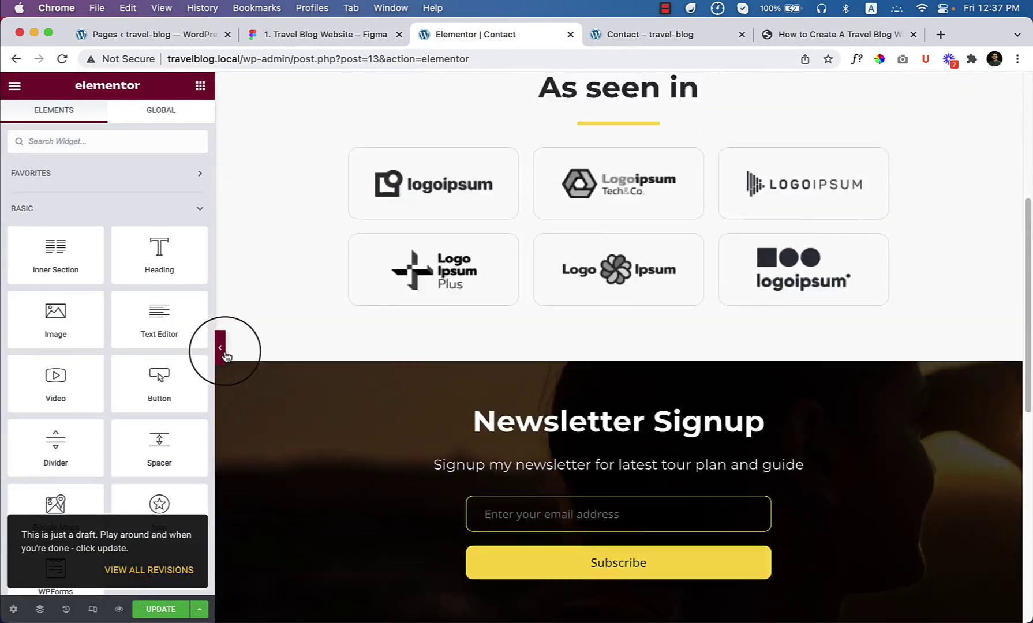
{"action": "left_click", "coordinate": [223, 352]}
{"action": "scroll", "coordinate": [863, 467], "scroll_direction": "down", "scroll_amount": 15}
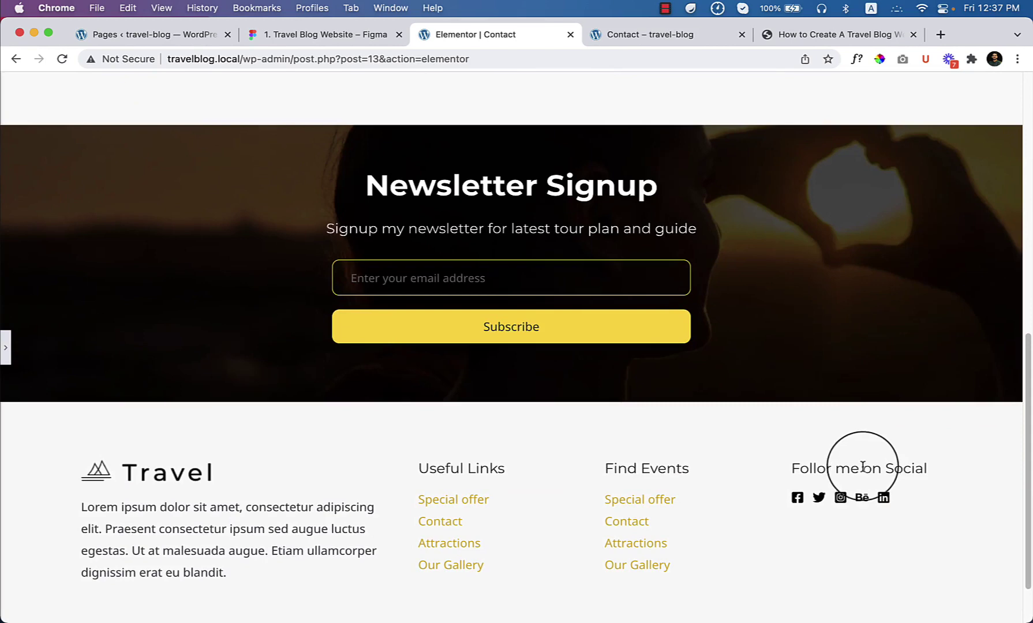
{"action": "scroll", "coordinate": [861, 467], "scroll_direction": "up", "scroll_amount": 10}
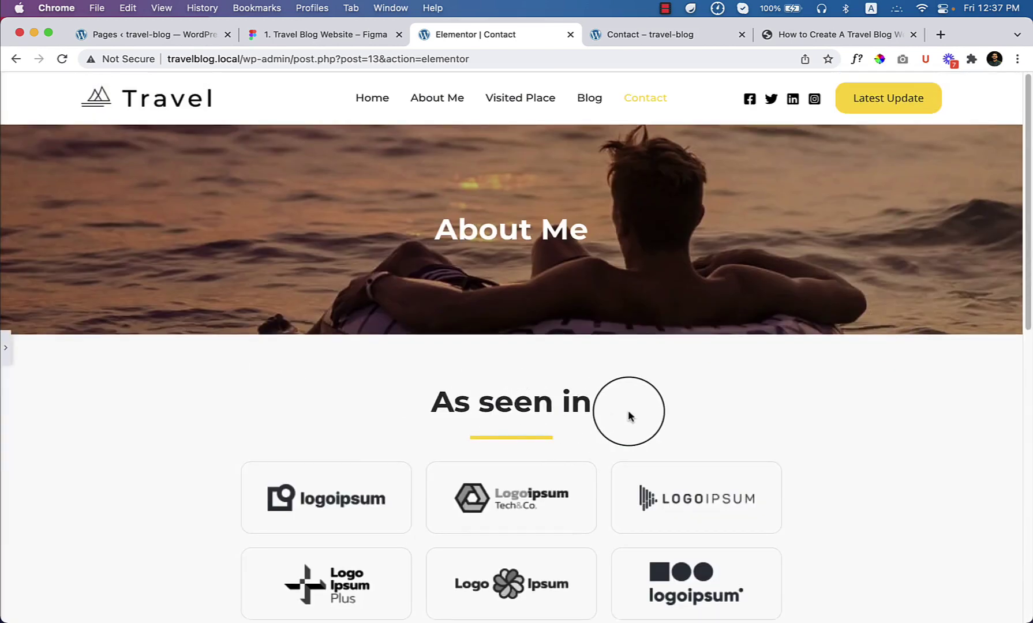
{"action": "left_click", "coordinate": [8, 359]}
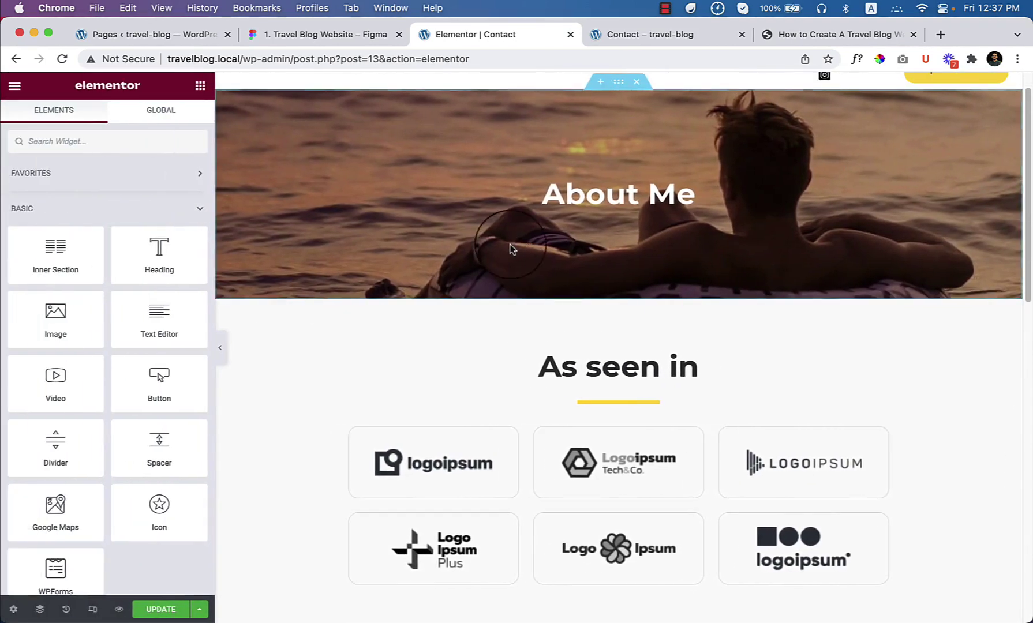
{"action": "triple_click", "coordinate": [609, 202]}
{"action": "type", "text": "Contact Me"}
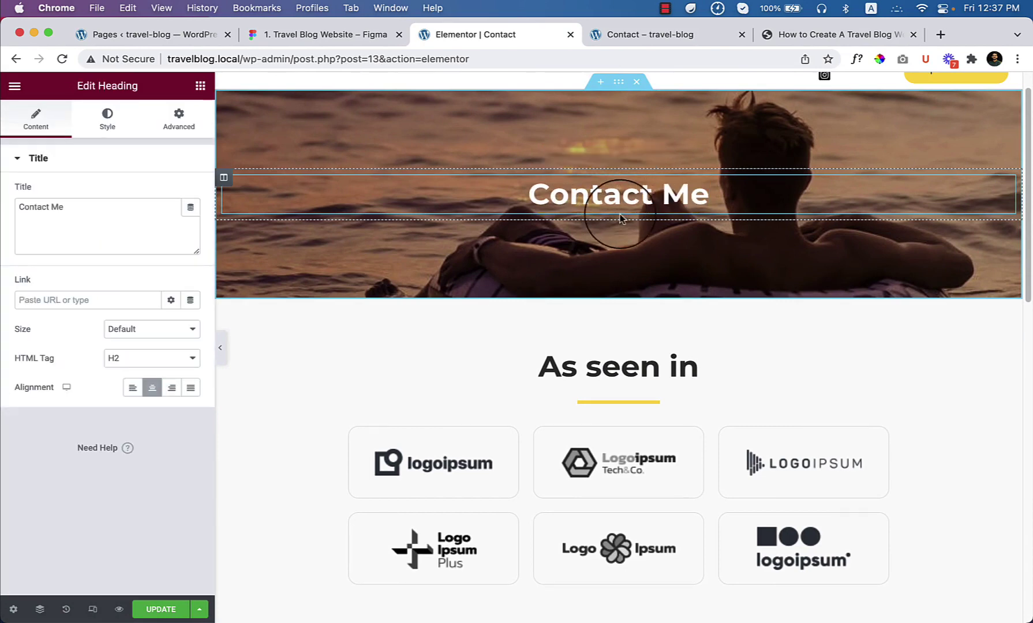
{"action": "scroll", "coordinate": [611, 171], "scroll_direction": "up", "scroll_amount": 1}
Select the page header section for editing and export the Contact me hero background image from the Figma design as a 1x PNG
{"action": "left_click", "coordinate": [618, 117]}
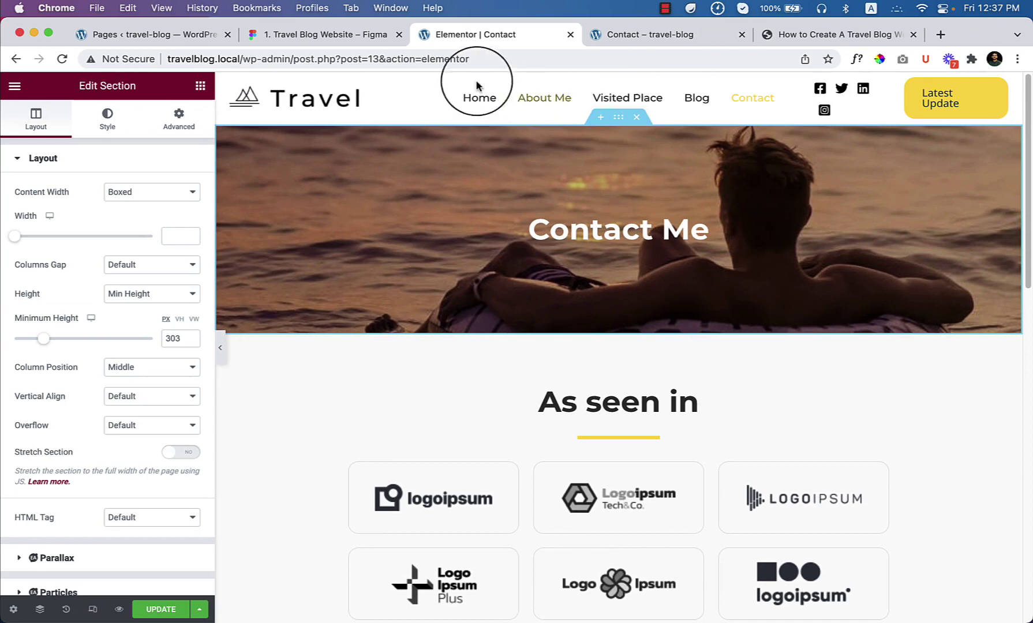
{"action": "left_click", "coordinate": [358, 37]}
{"action": "double_click", "coordinate": [733, 265]}
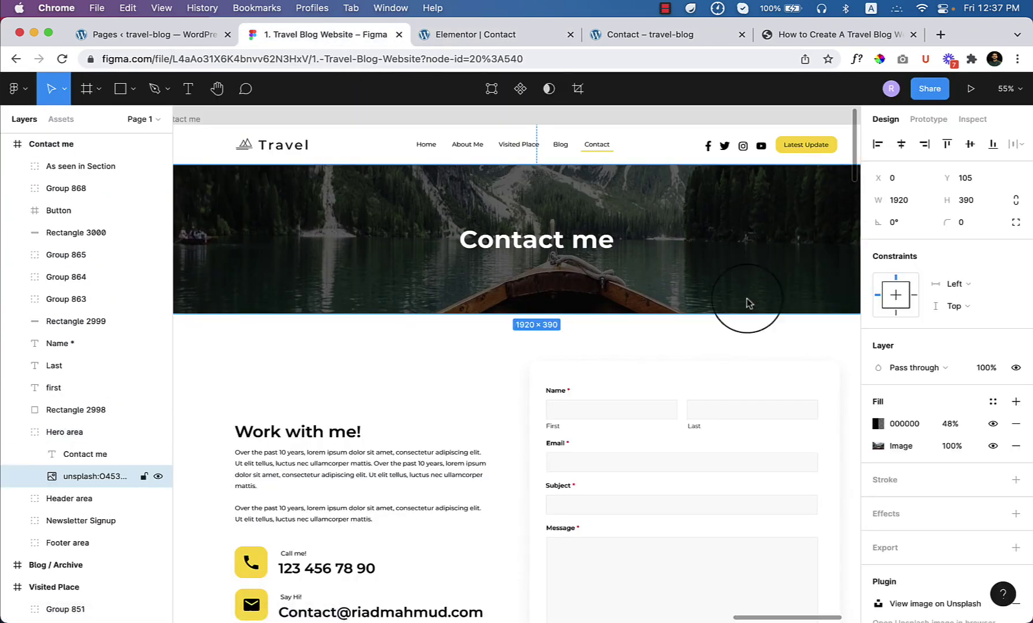
{"action": "scroll", "coordinate": [973, 542], "scroll_direction": "down", "scroll_amount": 2}
{"action": "left_click", "coordinate": [947, 498]}
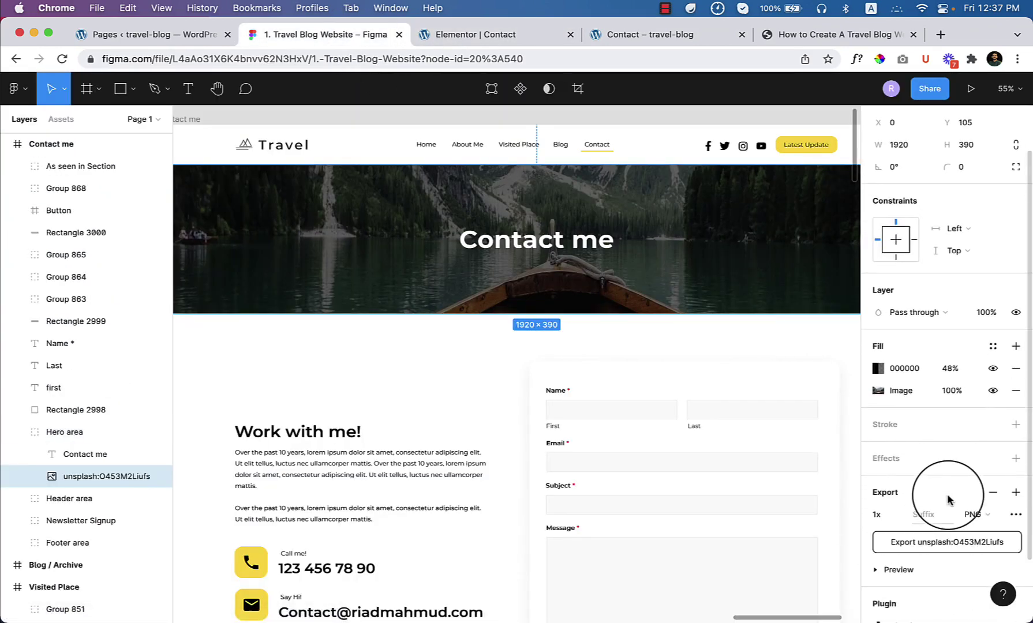
{"action": "left_click", "coordinate": [946, 542]}
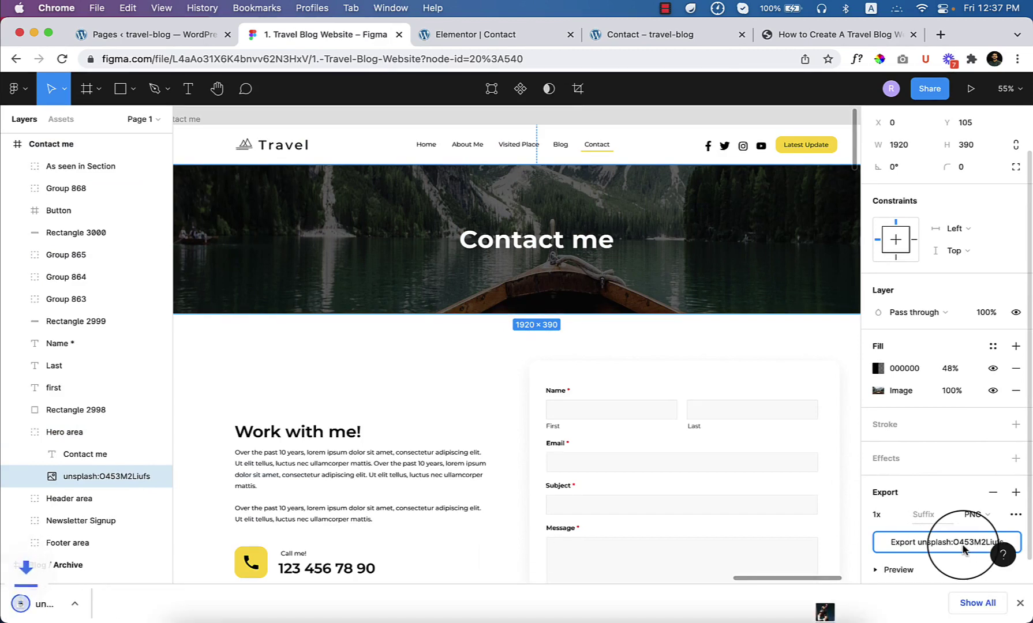
Replace the page header section's background image with the exported unsplash_O453M2Liufs.png, uploading it to the media library
{"action": "left_click", "coordinate": [524, 36]}
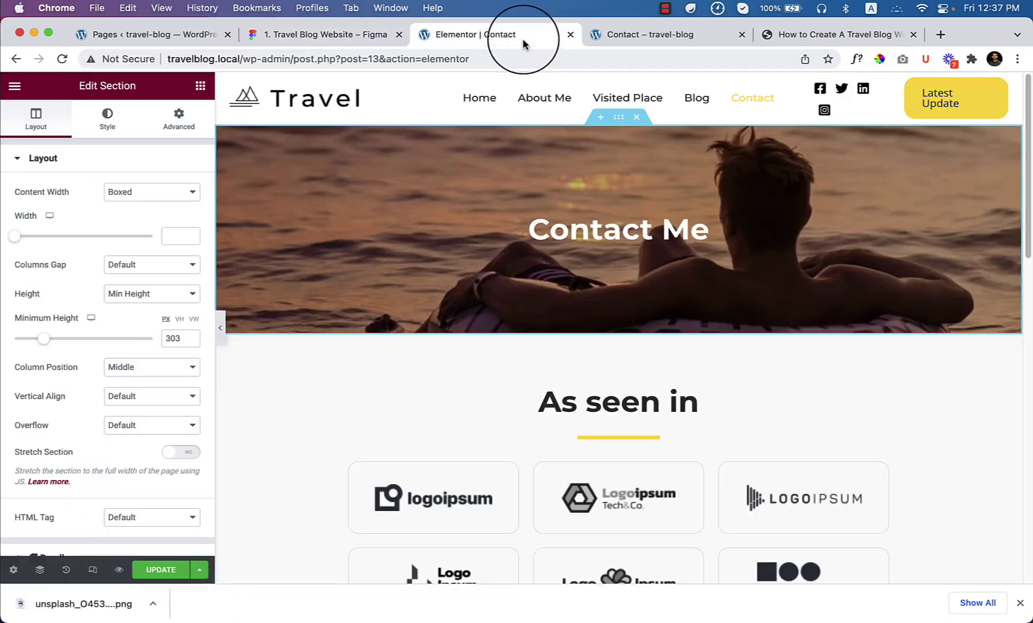
{"action": "left_click", "coordinate": [107, 124]}
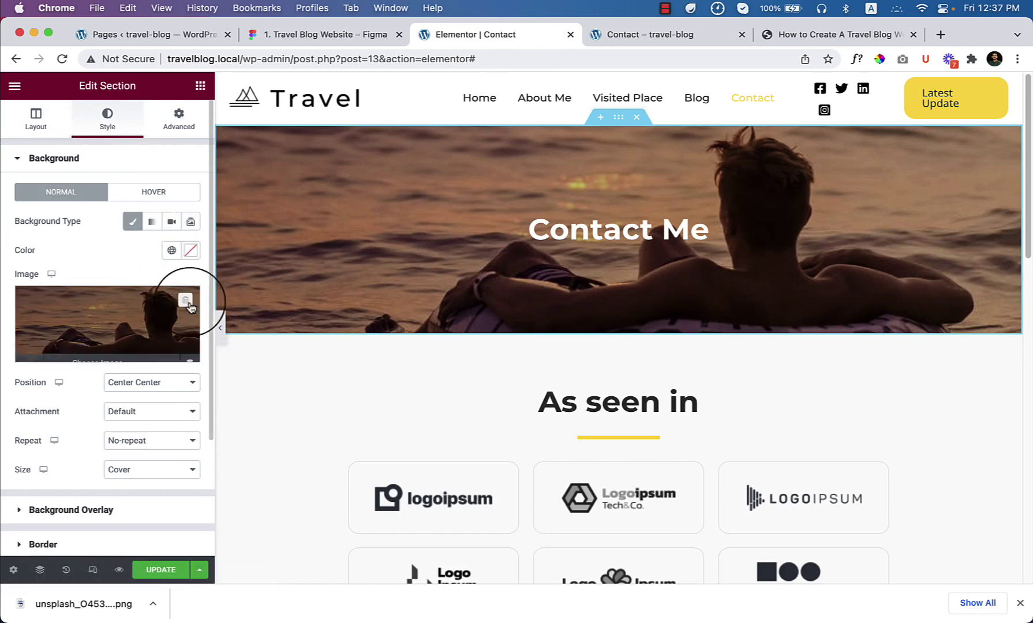
{"action": "left_click", "coordinate": [183, 298]}
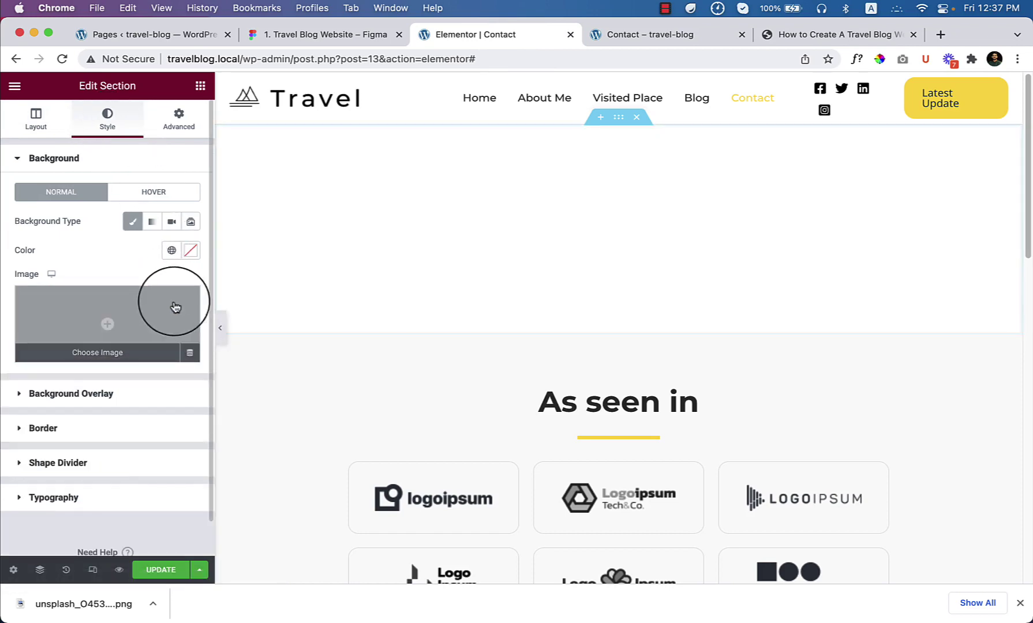
{"action": "left_click", "coordinate": [99, 307]}
{"action": "left_click_drag", "start_coordinate": [23, 604], "coordinate": [351, 400]}
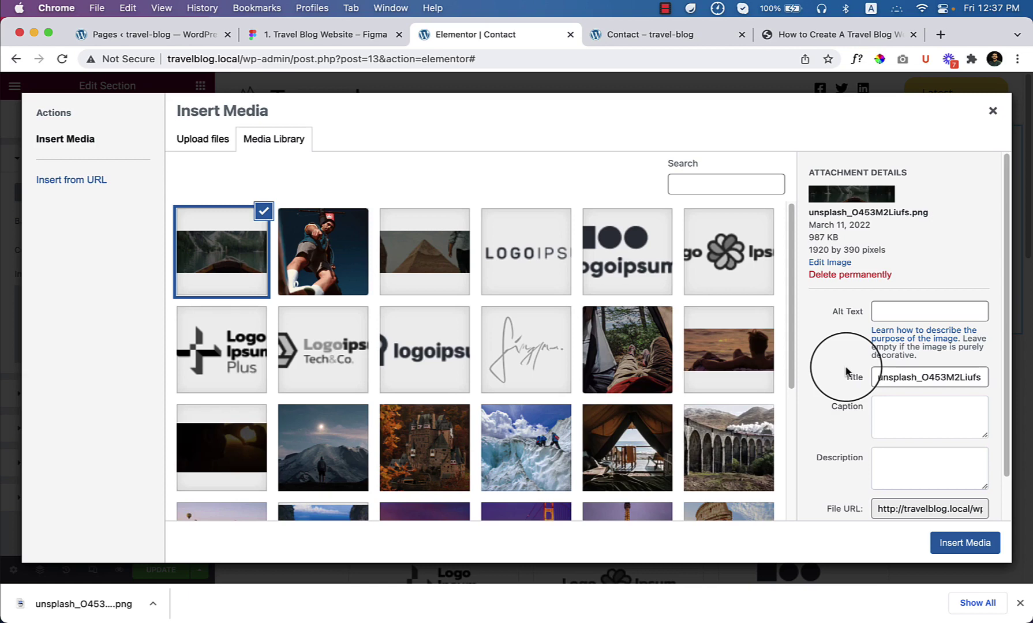
{"action": "scroll", "coordinate": [923, 450], "scroll_direction": "down", "scroll_amount": 2}
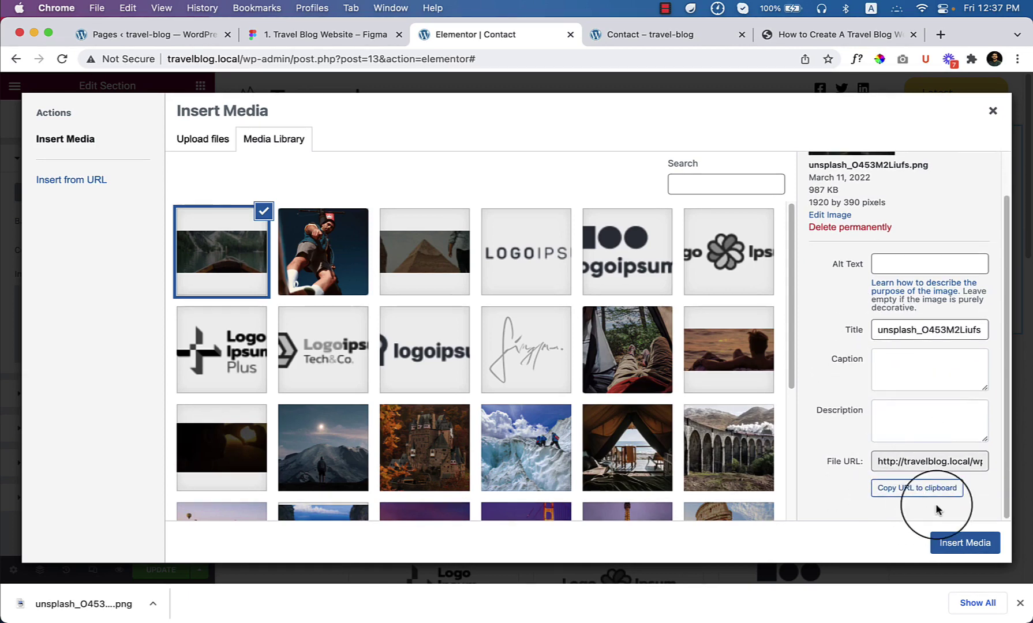
{"action": "left_click", "coordinate": [959, 541]}
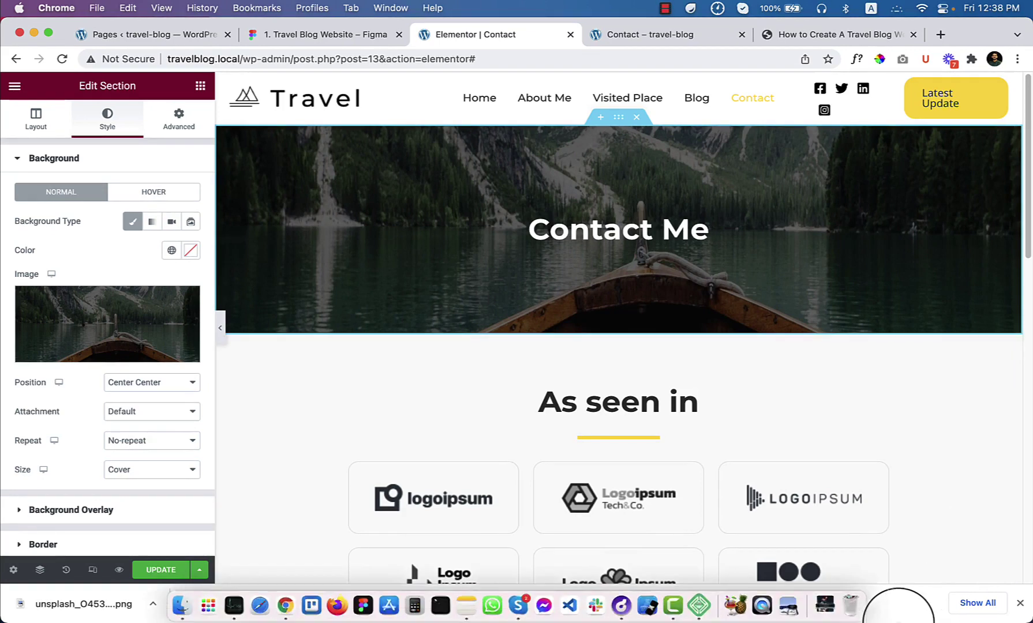
Add a single-column section between the page header and As seen in, and place a two-column Inner Section in it, following the Figma layout
{"action": "scroll", "coordinate": [747, 456], "scroll_direction": "down", "scroll_amount": 15}
{"action": "scroll", "coordinate": [753, 461], "scroll_direction": "up", "scroll_amount": 15}
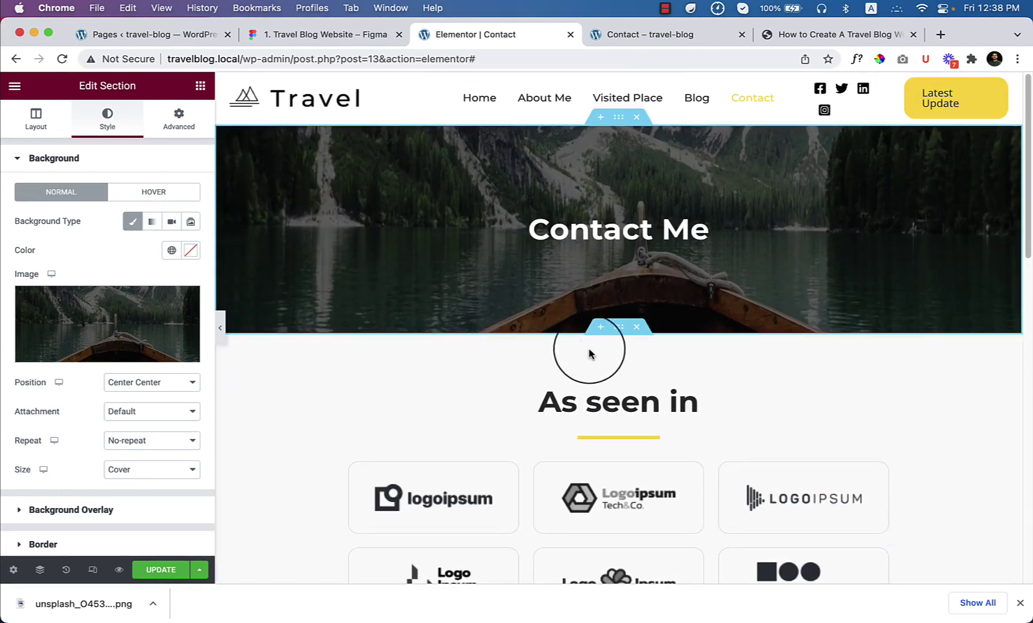
{"action": "left_click", "coordinate": [600, 327]}
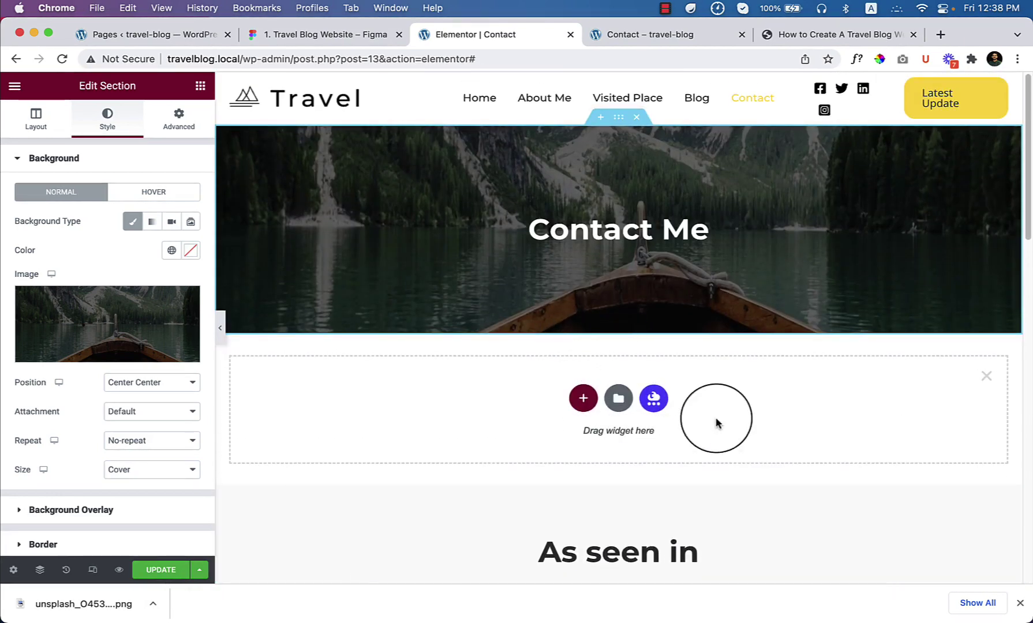
{"action": "left_click", "coordinate": [583, 397]}
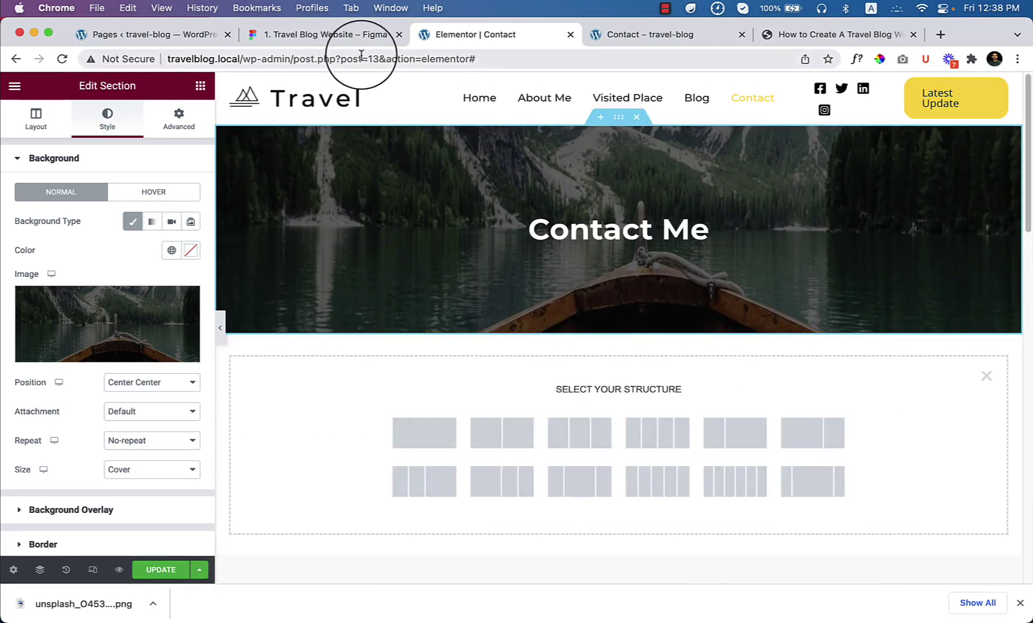
{"action": "left_click", "coordinate": [334, 35]}
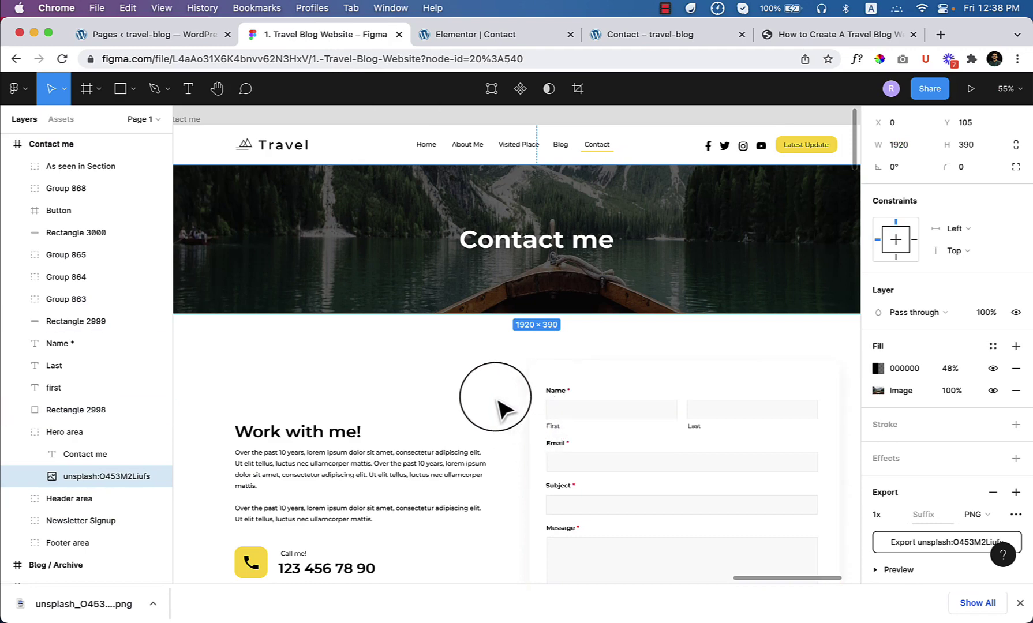
{"action": "left_click", "coordinate": [507, 450]}
{"action": "left_click_drag", "start_coordinate": [517, 480], "coordinate": [504, 266]}
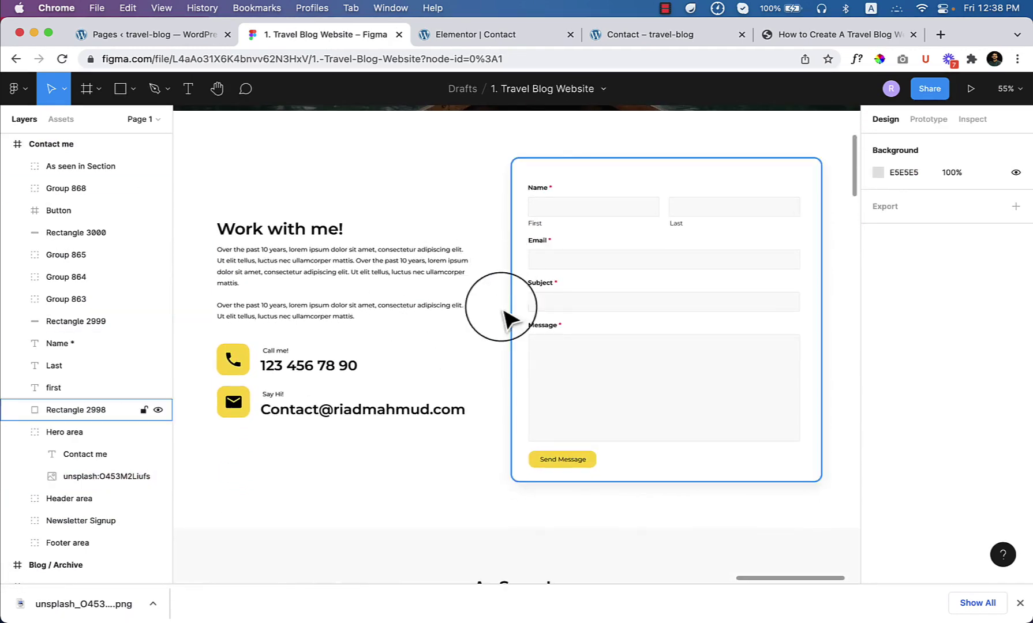
{"action": "left_click", "coordinate": [525, 35]}
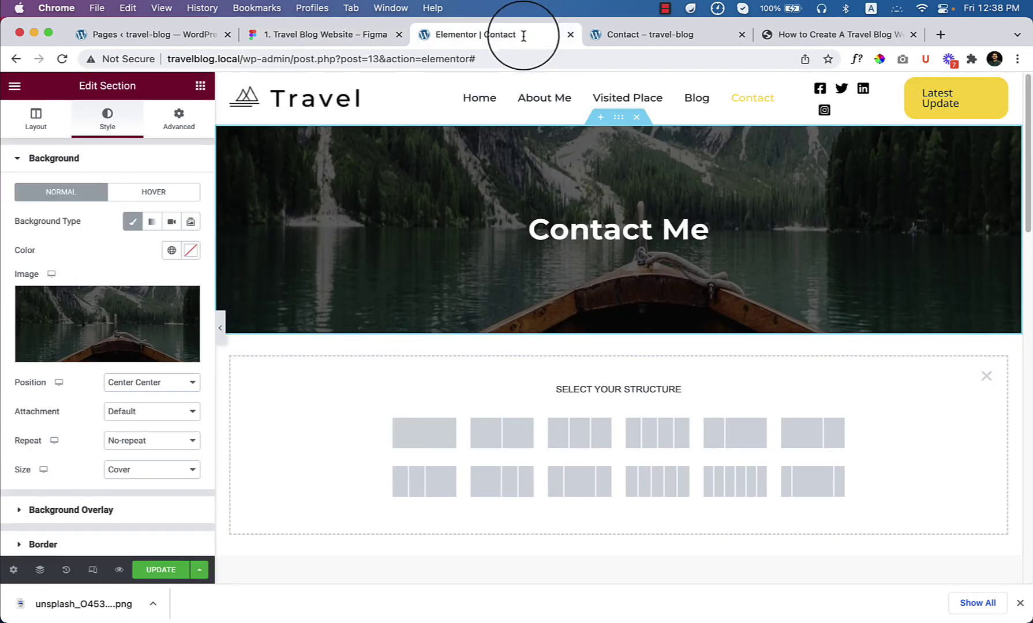
{"action": "left_click", "coordinate": [424, 432]}
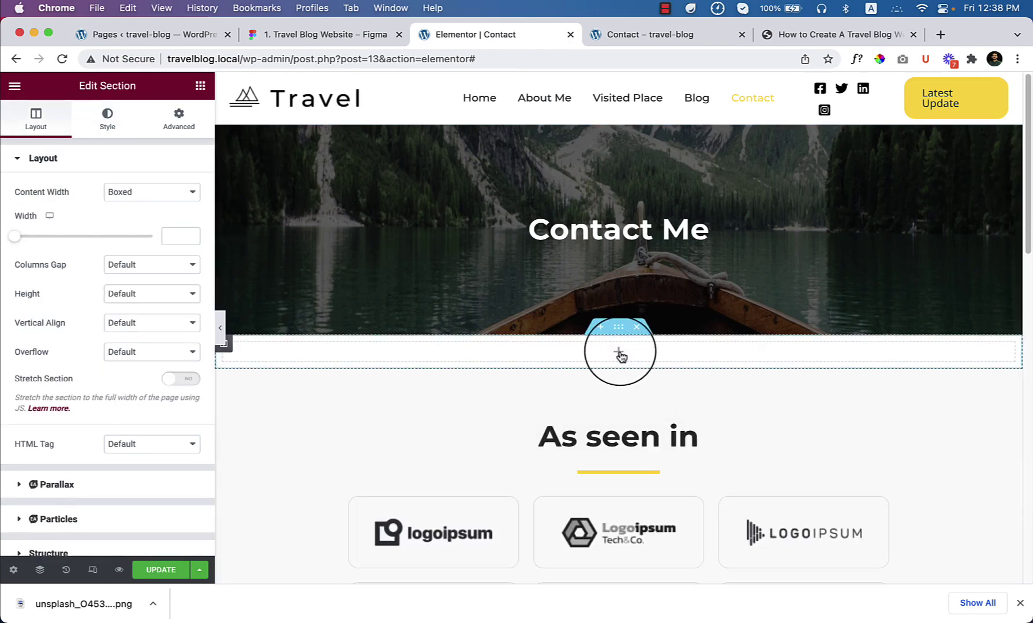
{"action": "left_click", "coordinate": [619, 354]}
{"action": "left_click_drag", "start_coordinate": [52, 248], "coordinate": [607, 362]}
Unlink the new outer section's padding values and set its top and bottom padding to 80 px
{"action": "left_click", "coordinate": [619, 327]}
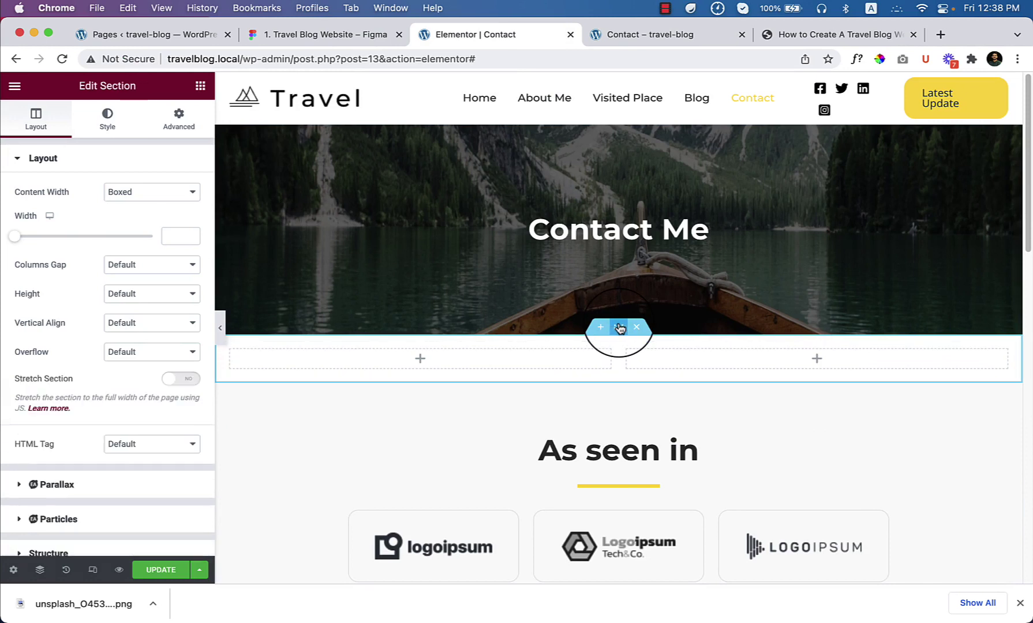
{"action": "left_click", "coordinate": [180, 120]}
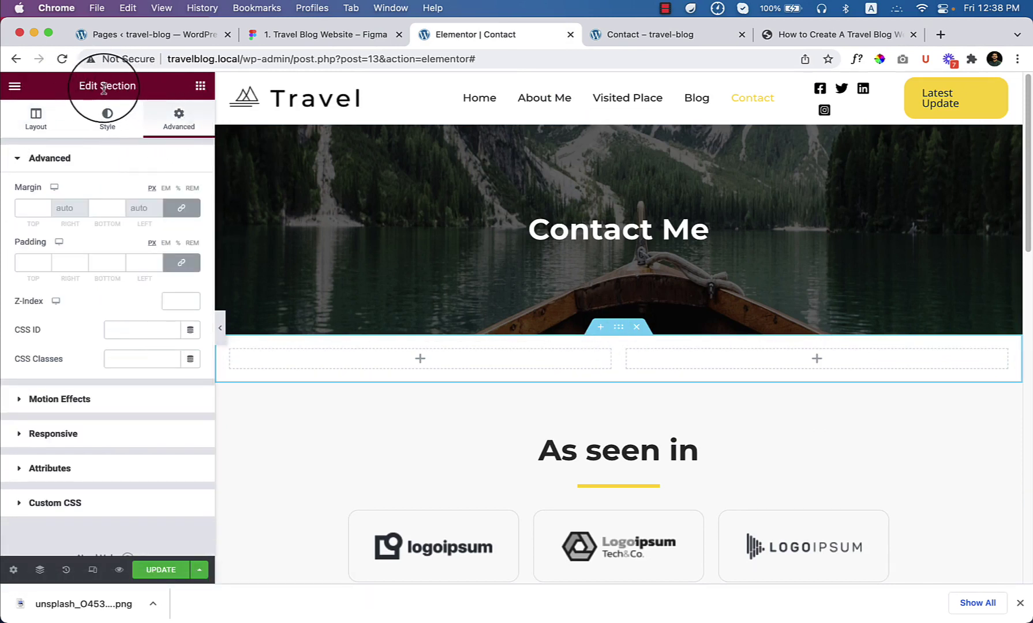
{"action": "left_click_drag", "start_coordinate": [82, 85], "coordinate": [130, 87]}
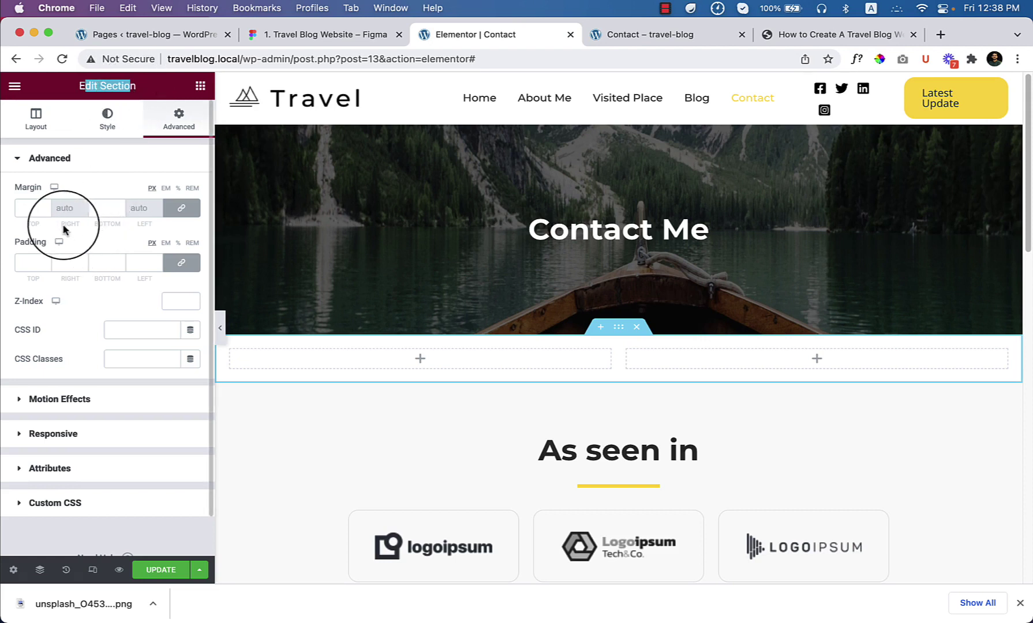
{"action": "left_click", "coordinate": [181, 262]}
{"action": "left_click", "coordinate": [23, 266]}
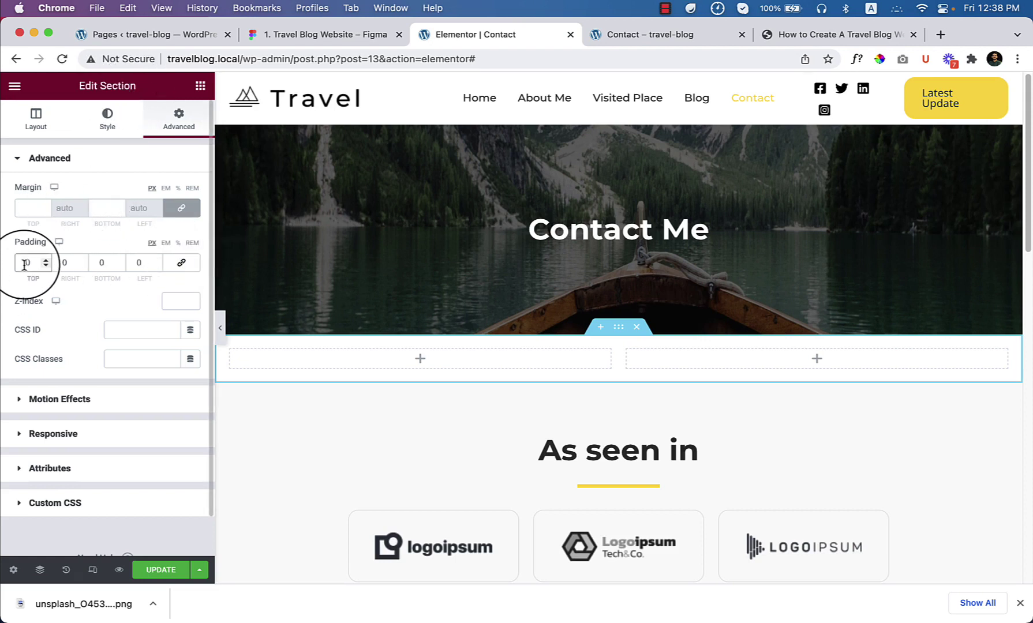
{"action": "type", "text": "8"}
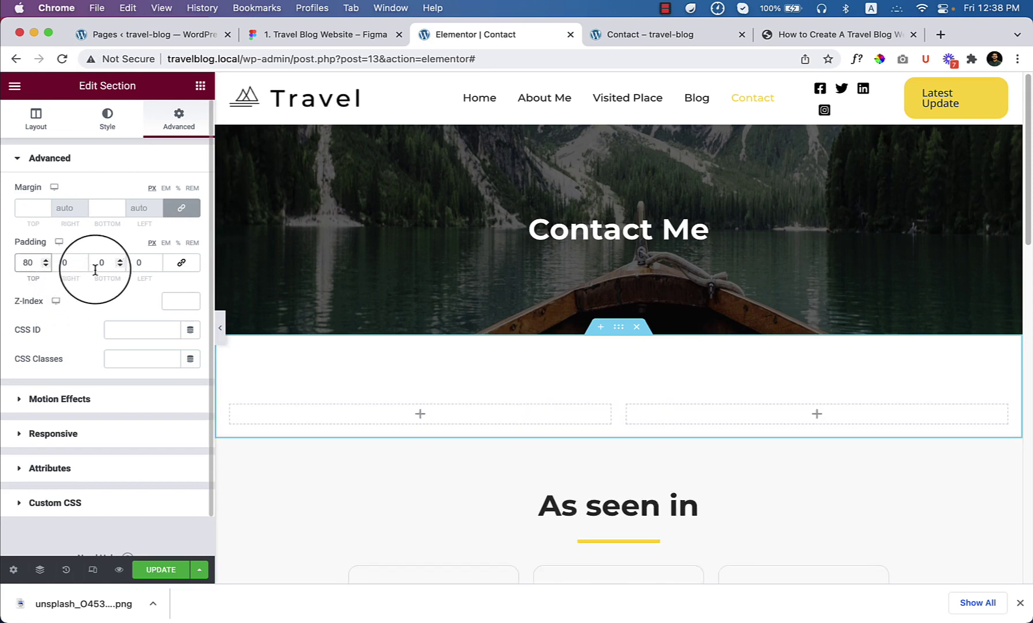
{"action": "left_click", "coordinate": [95, 269]}
{"action": "type", "text": "8"}
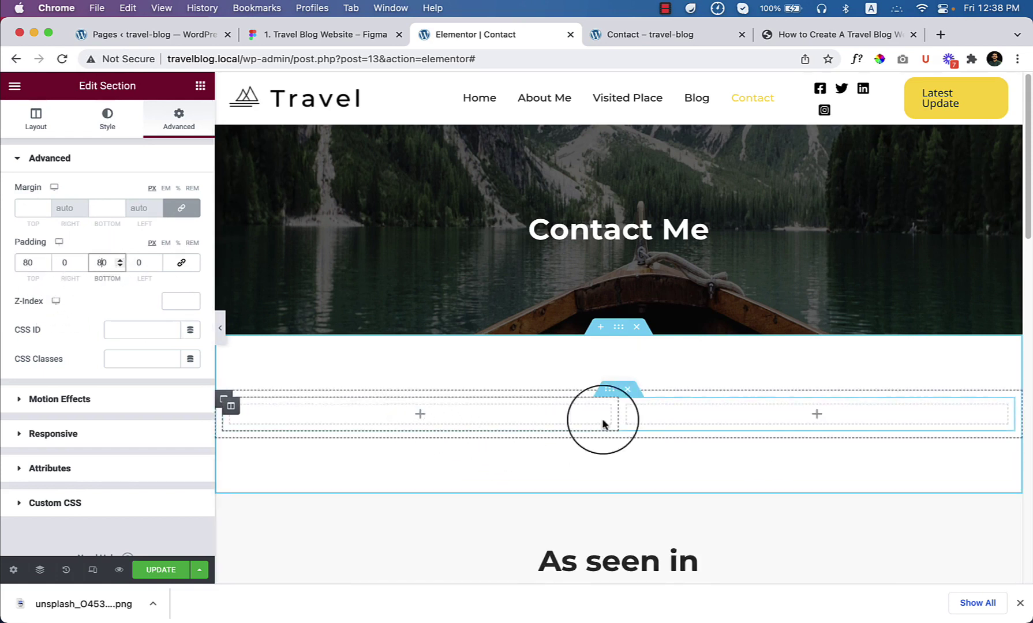
Add a Heading widget to the inner section's first column with the Figma title "Work with me!"
{"action": "left_click", "coordinate": [819, 417]}
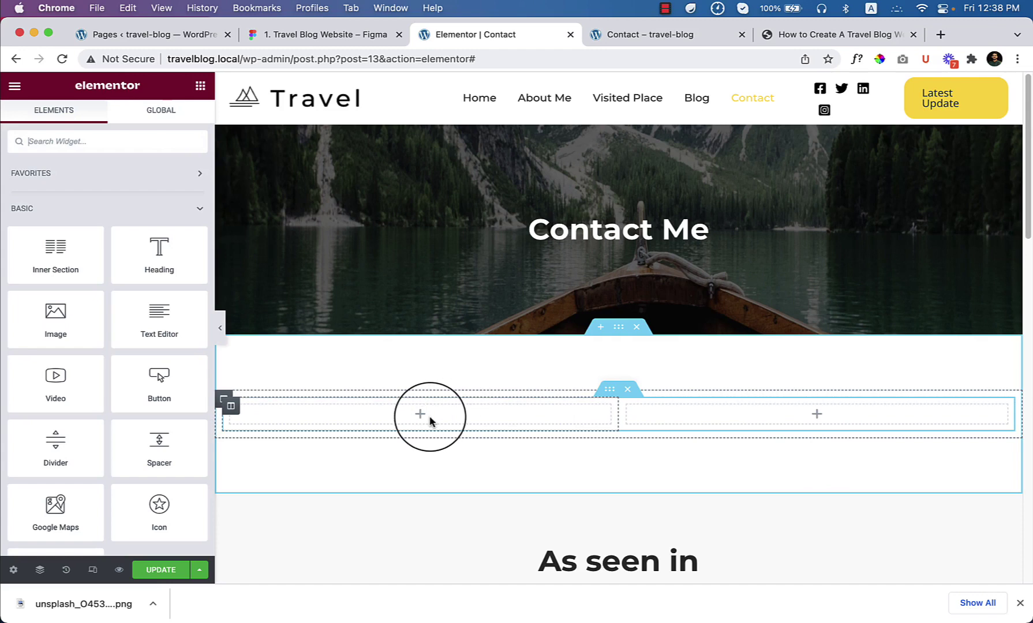
{"action": "left_click", "coordinate": [326, 35]}
{"action": "left_click", "coordinate": [288, 246]}
{"action": "double_click", "coordinate": [287, 238]}
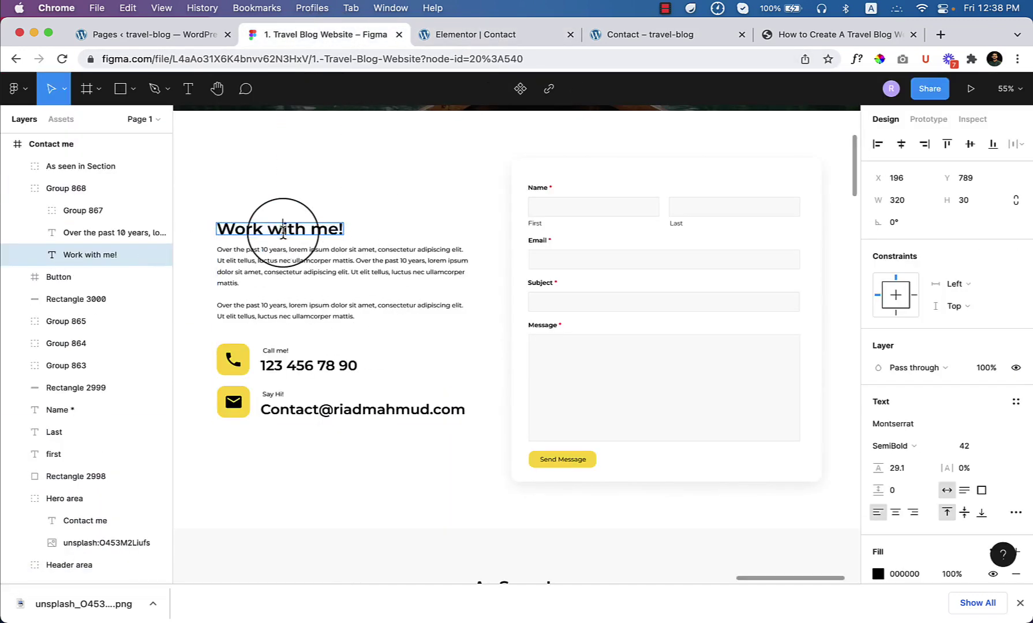
{"action": "left_click", "coordinate": [478, 30]}
{"action": "left_click_drag", "start_coordinate": [172, 254], "coordinate": [482, 415]}
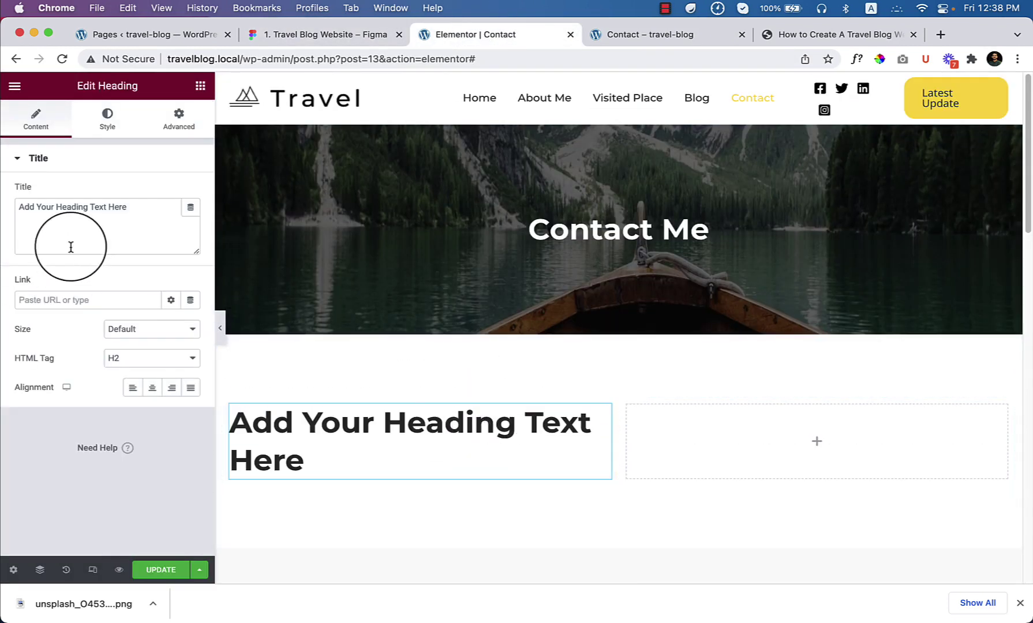
{"action": "type", "text": "Work with me!"}
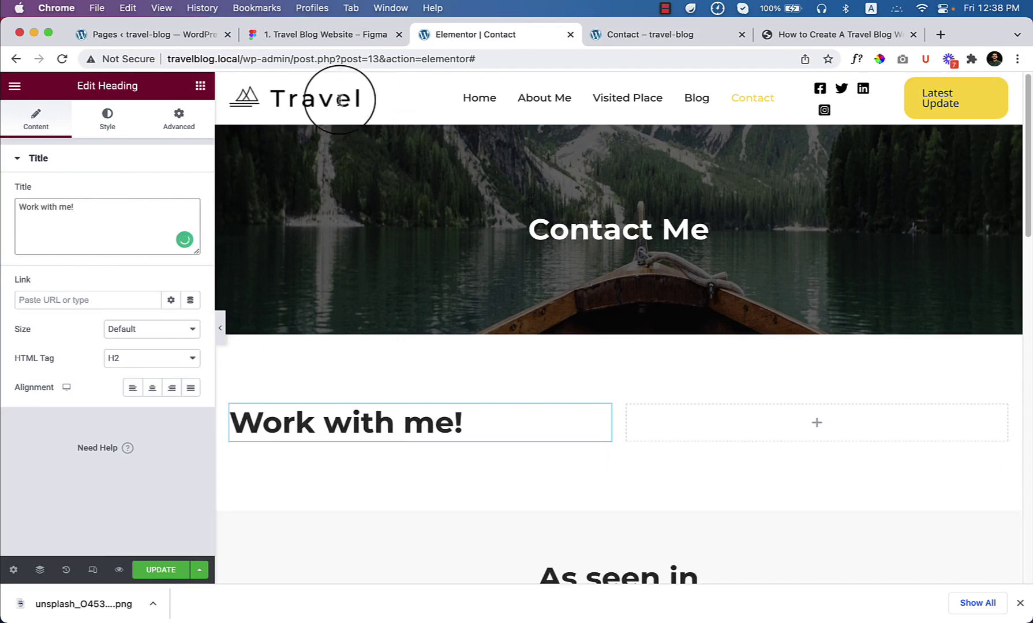
Add a Text Editor widget below the "Work with me!" heading and replace its text with the first paragraph copied from the Figma design
{"action": "left_click", "coordinate": [323, 34]}
{"action": "left_click", "coordinate": [254, 252]}
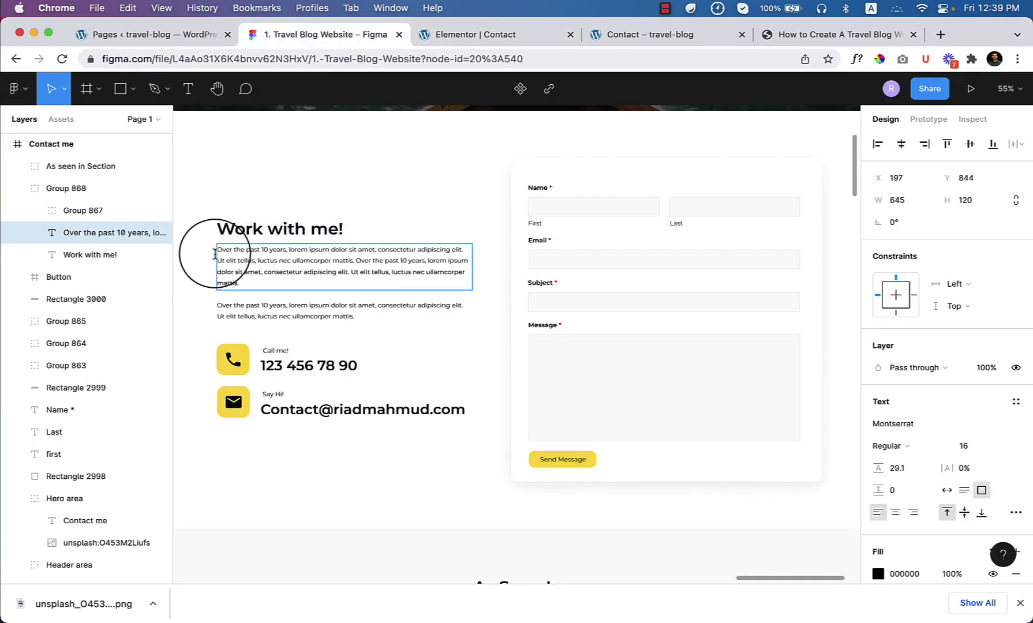
{"action": "double_click", "coordinate": [254, 261]}
{"action": "key", "text": "ctrl+c"}
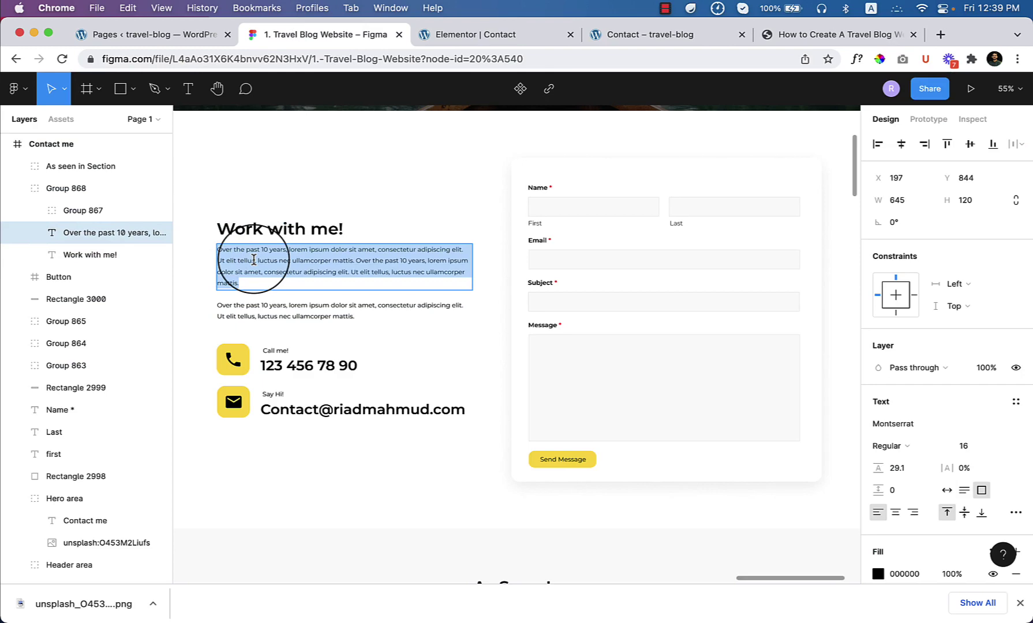
{"action": "left_click", "coordinate": [477, 35]}
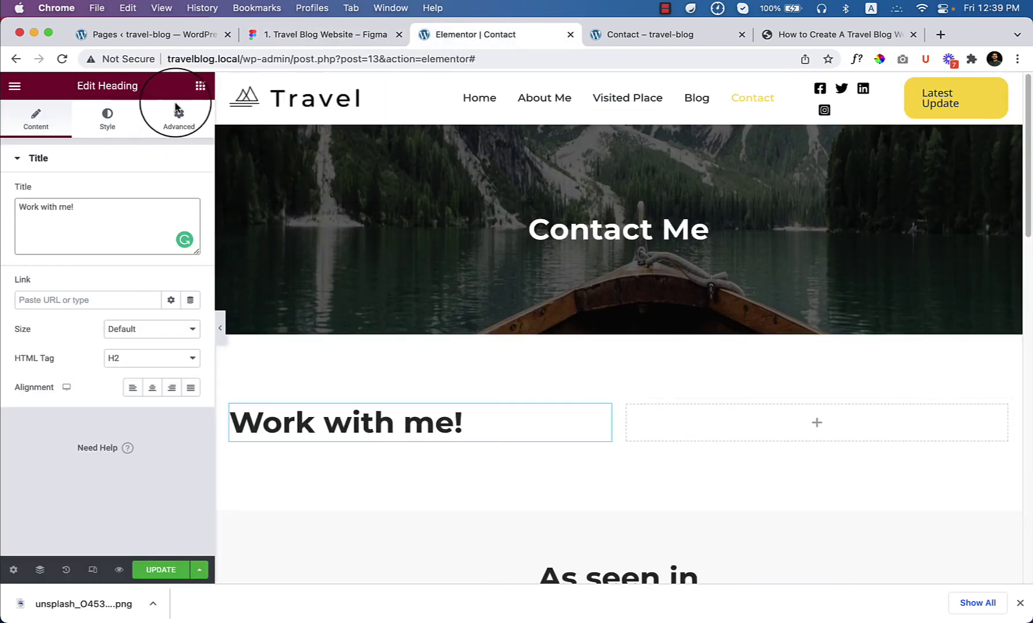
{"action": "left_click", "coordinate": [200, 85]}
{"action": "left_click_drag", "start_coordinate": [354, 434], "coordinate": [335, 427]}
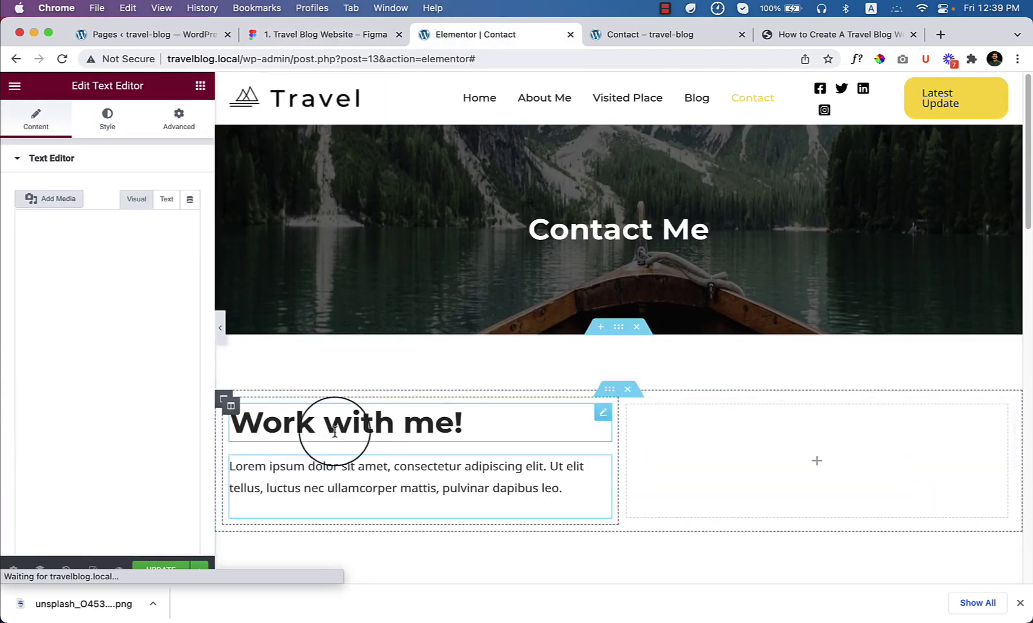
{"action": "left_click", "coordinate": [166, 199]}
{"action": "left_click", "coordinate": [87, 262]}
{"action": "key", "text": "ctrl+a"}
{"action": "key", "text": "ctrl+v"}
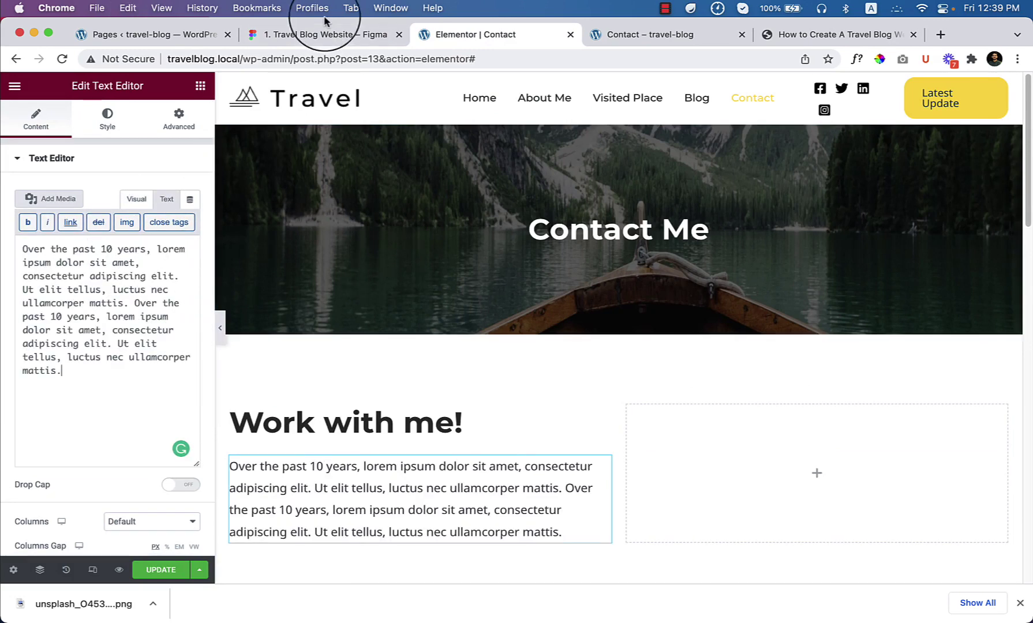
Add a second paragraph to the text editor, following the Figma design, by copying the first paragraph's opening sentence below it
{"action": "left_click", "coordinate": [323, 36]}
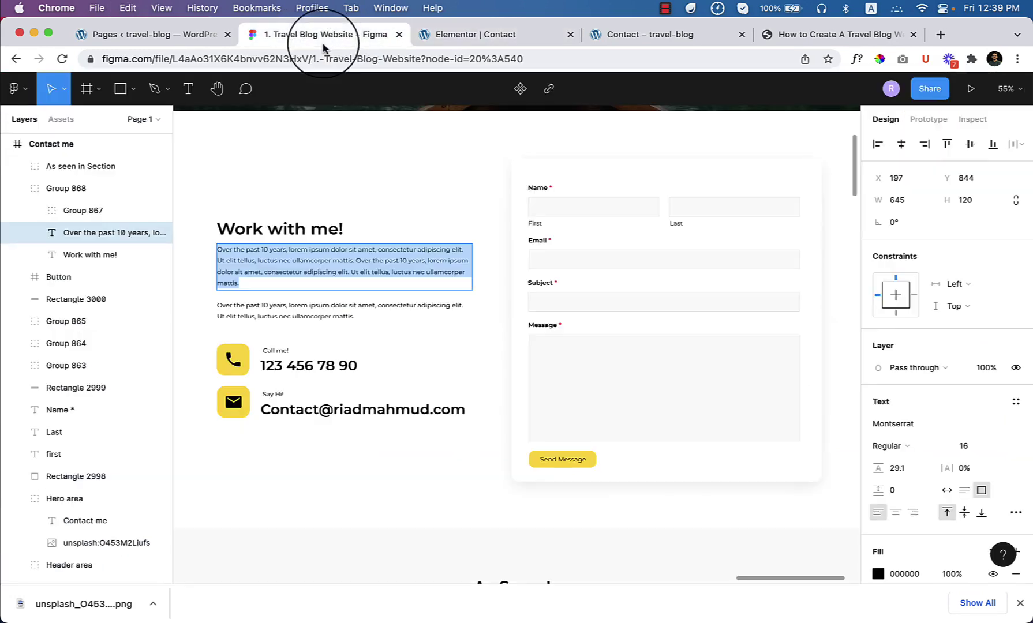
{"action": "double_click", "coordinate": [292, 317]}
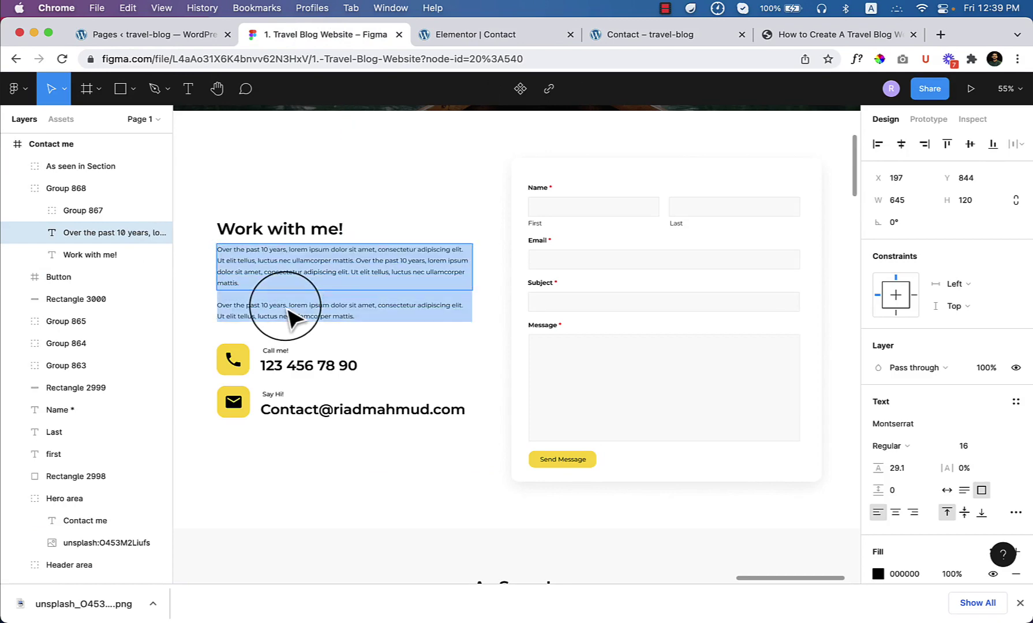
{"action": "left_click", "coordinate": [474, 35]}
{"action": "scroll", "coordinate": [499, 432], "scroll_direction": "down", "scroll_amount": 3}
{"action": "left_click_drag", "start_coordinate": [96, 317], "coordinate": [138, 388]}
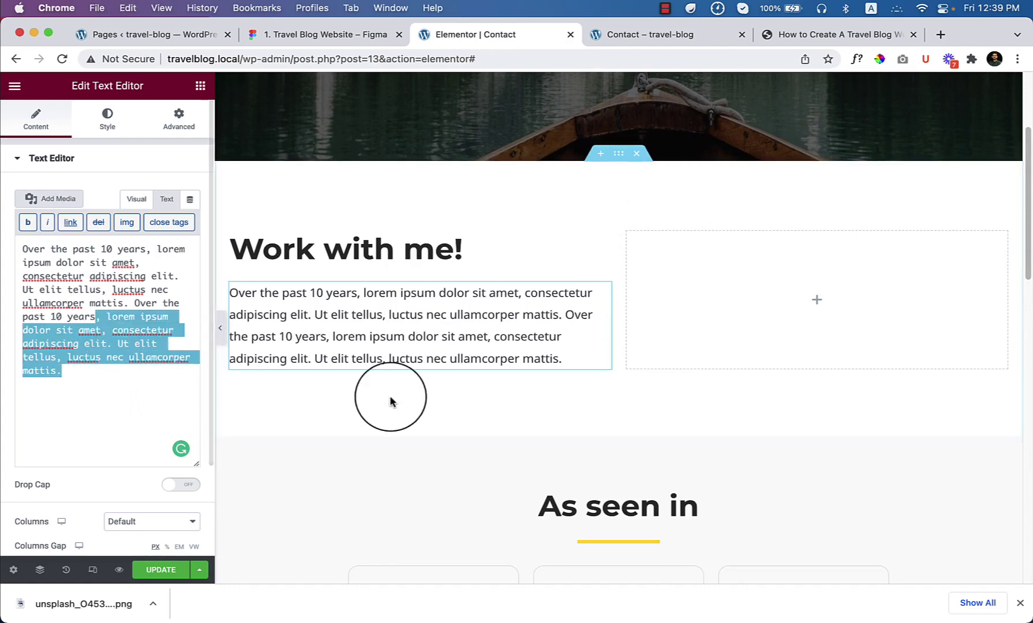
{"action": "left_click", "coordinate": [567, 359]}
{"action": "left_click", "coordinate": [60, 374]}
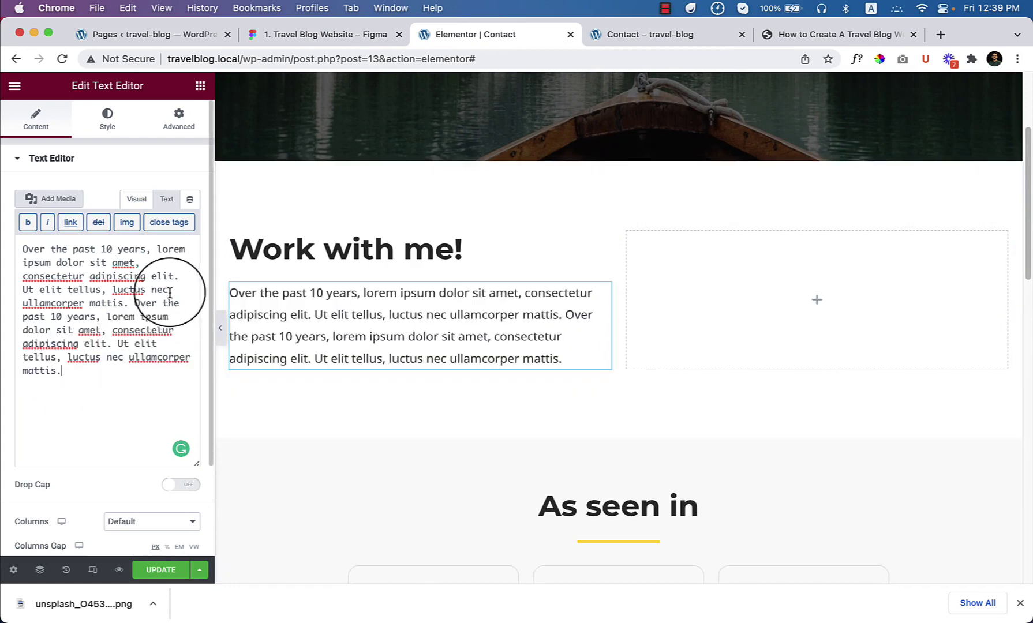
{"action": "left_click_drag", "start_coordinate": [184, 277], "coordinate": [2, 244]}
{"action": "key", "text": "super+c"}
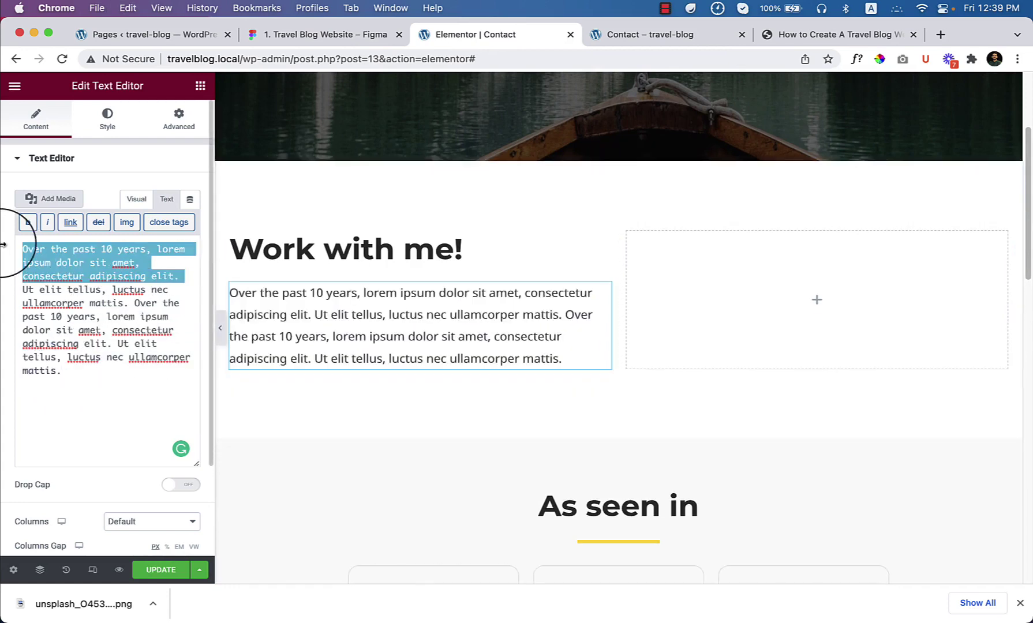
{"action": "left_click", "coordinate": [43, 391]}
{"action": "left_click", "coordinate": [572, 362]}
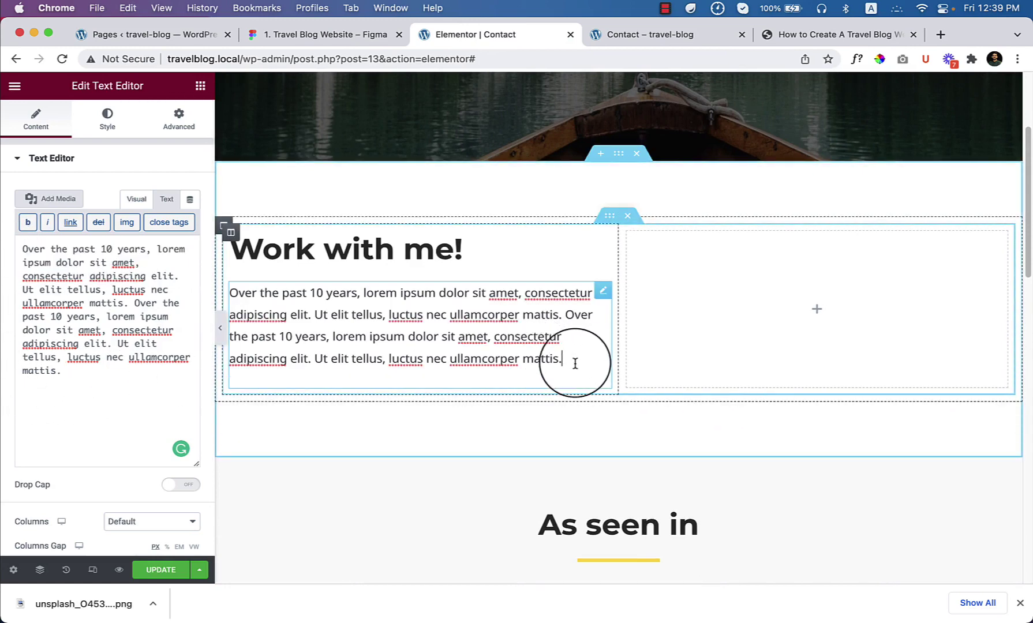
{"action": "key", "text": "Return"}
{"action": "key", "text": "super+v"}
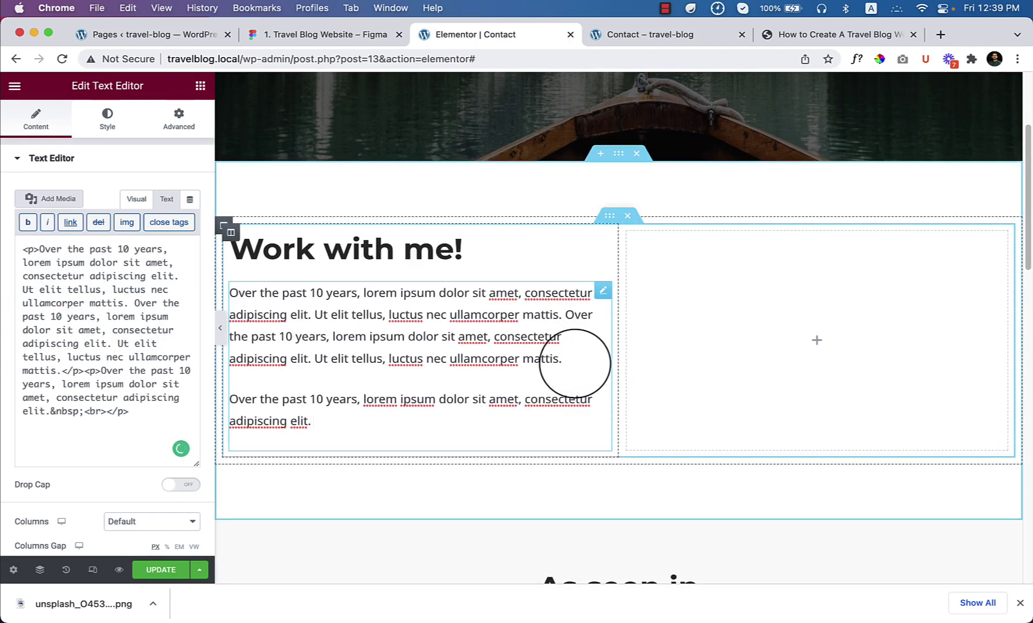
Preview the section without the editing panel, and delete the trailing <br> tag from the second paragraph
{"action": "left_click", "coordinate": [221, 329]}
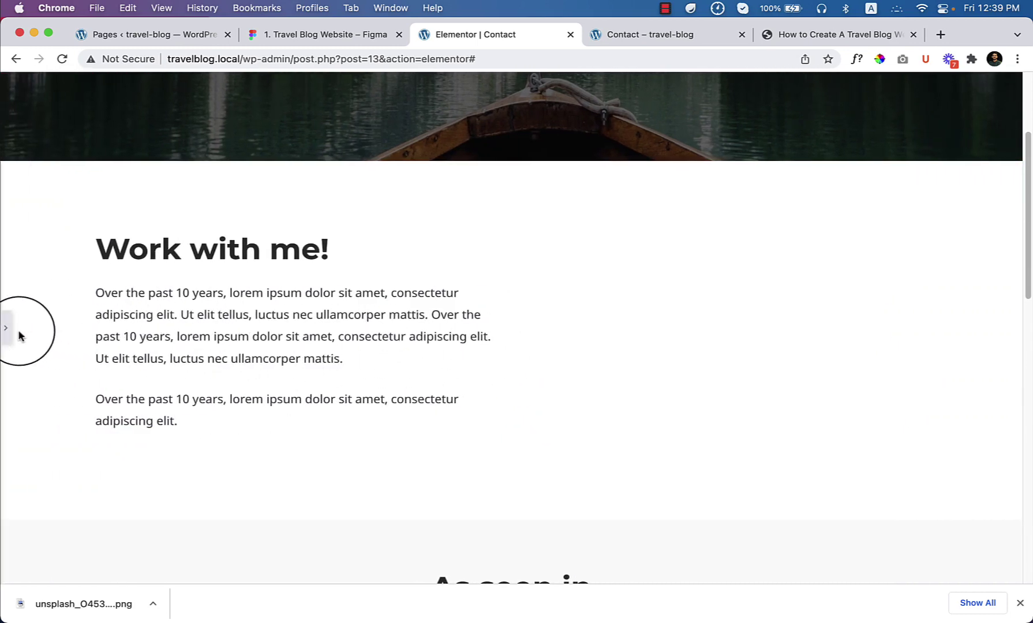
{"action": "left_click", "coordinate": [8, 328]}
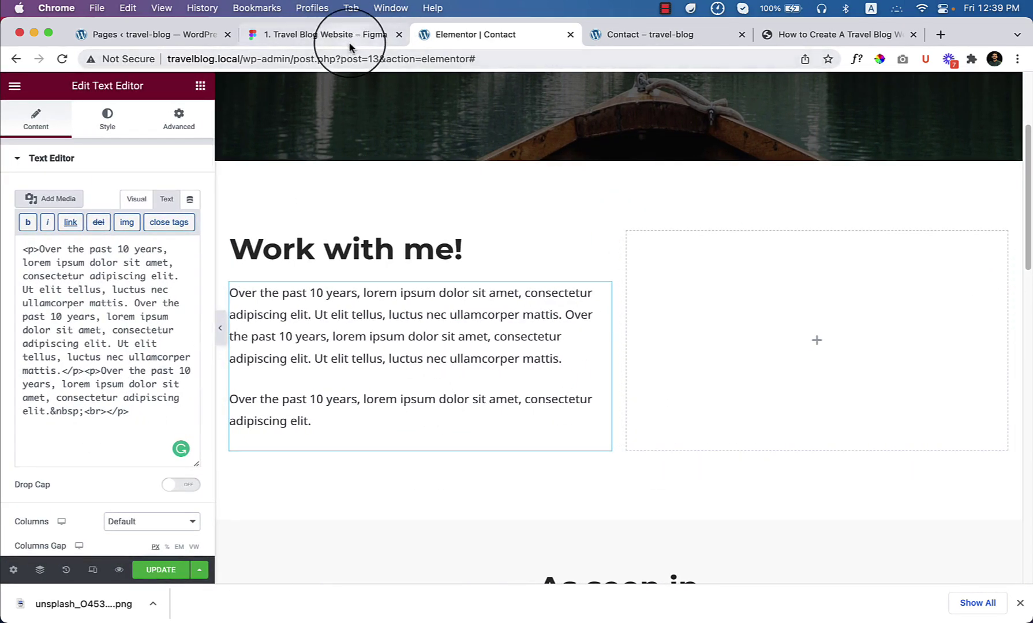
{"action": "left_click_drag", "start_coordinate": [83, 411], "coordinate": [104, 411]}
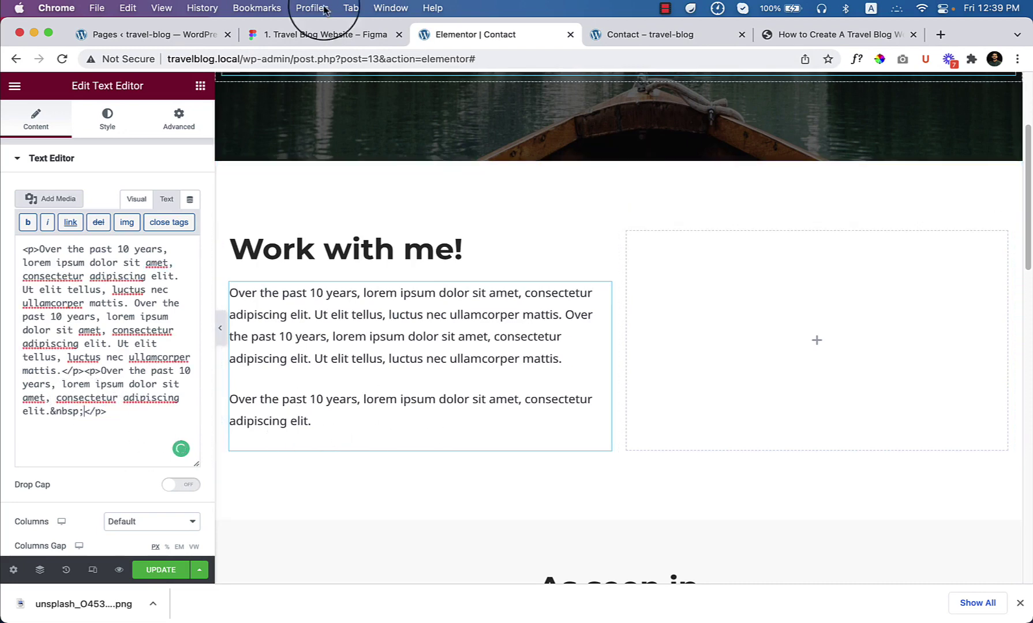
Add an Icon Box widget below the paragraphs, following the Figma contact rows, and set its icon position to left
{"action": "left_click", "coordinate": [329, 35]}
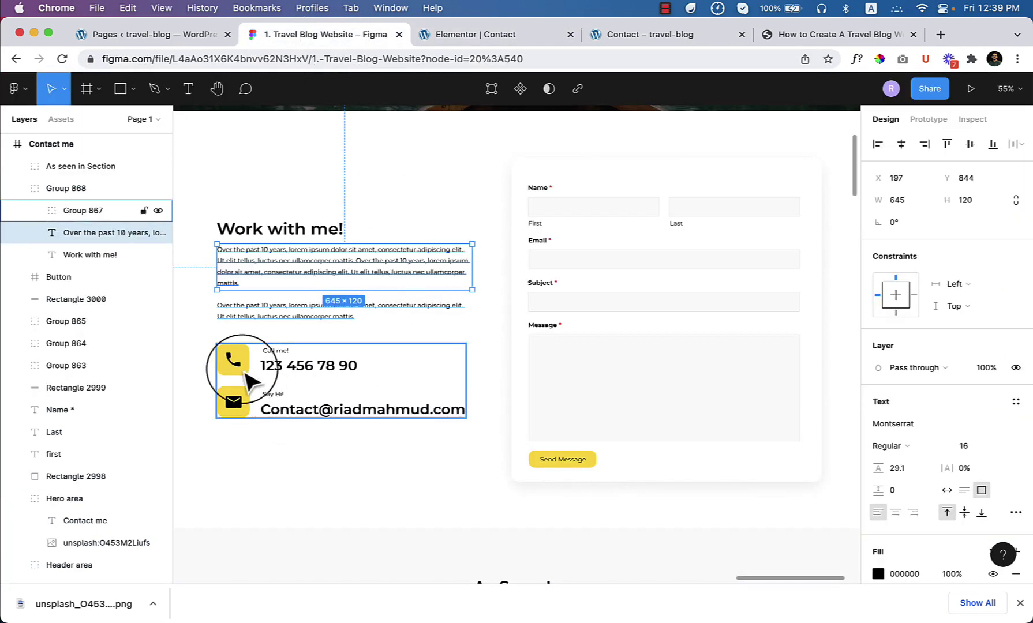
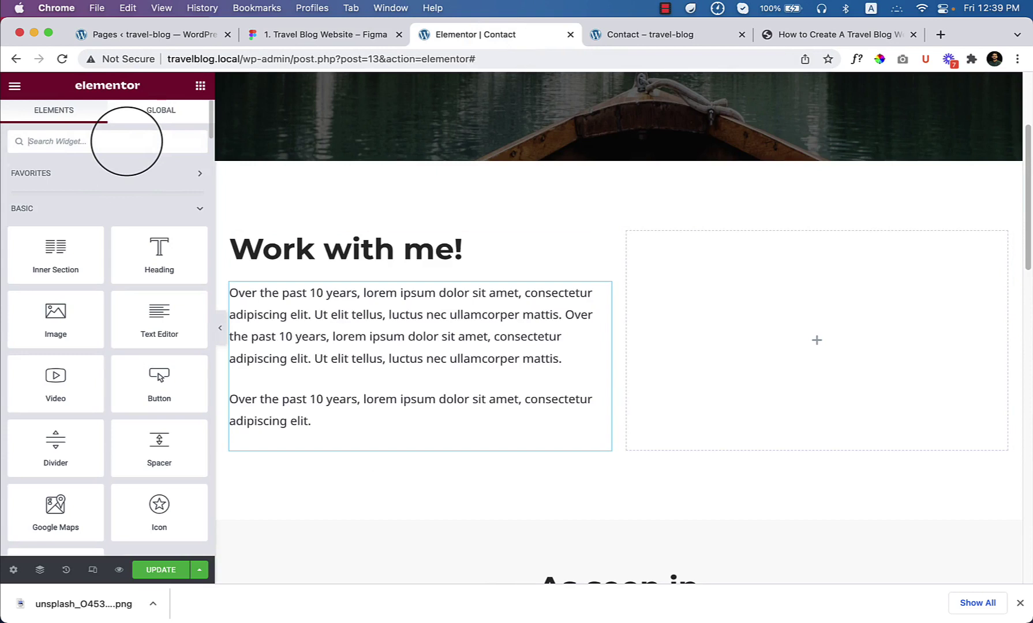
{"action": "type", "text": "list"}
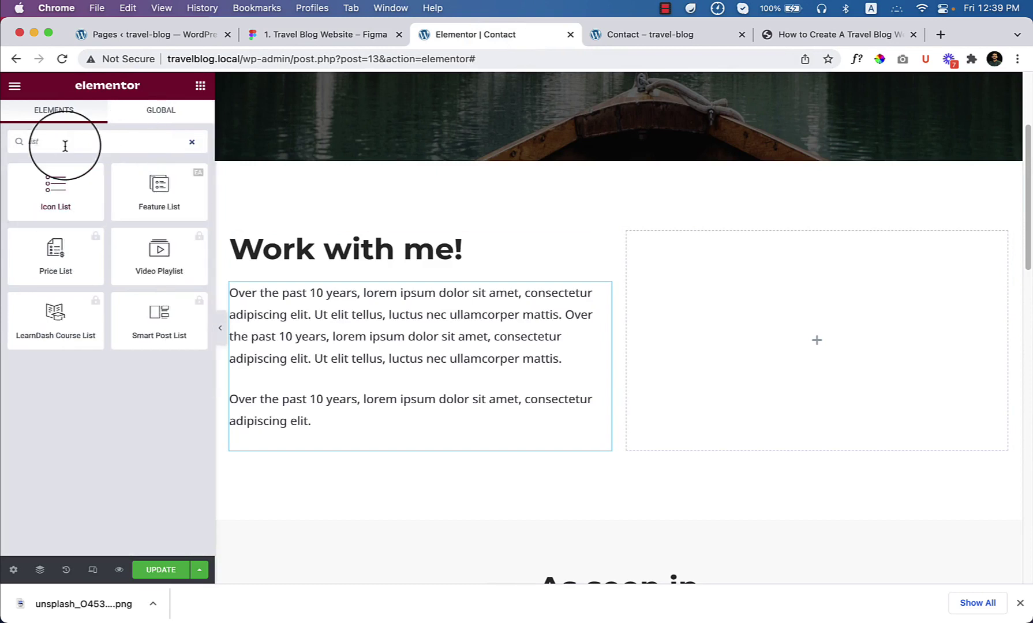
{"action": "type", "text": "icon"}
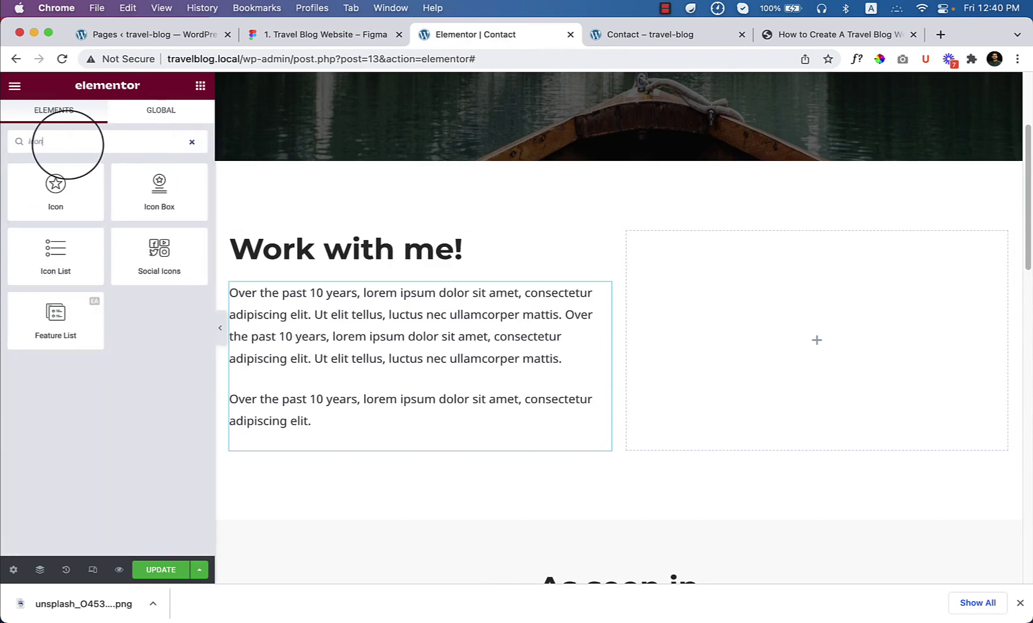
{"action": "left_click_drag", "start_coordinate": [164, 188], "coordinate": [343, 430]}
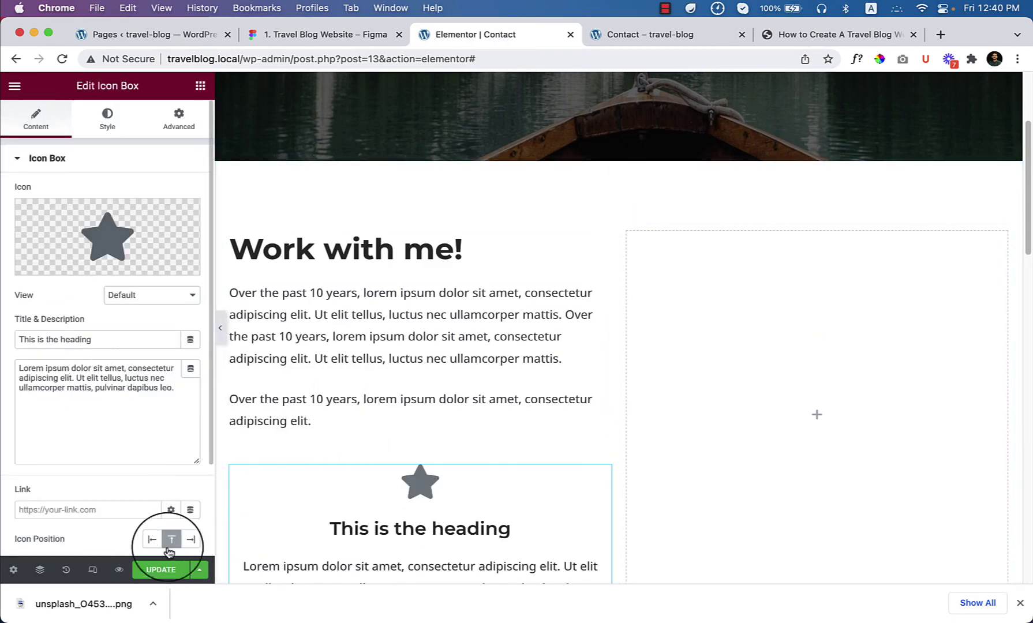
{"action": "left_click", "coordinate": [152, 539]}
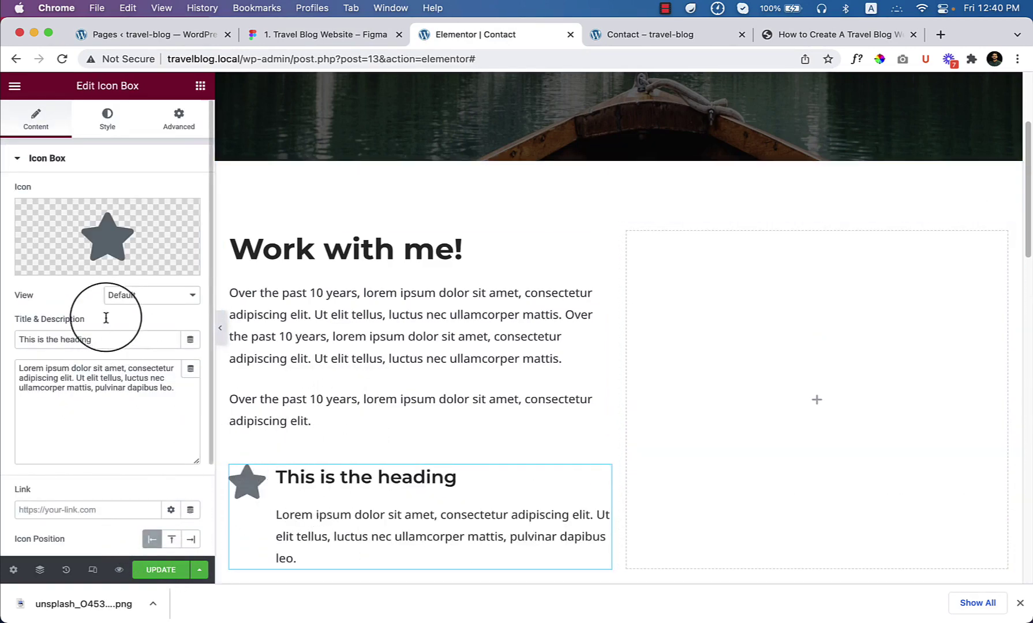
Replace the icon box's placeholder title and description with the phone number from the Figma design
{"action": "key", "text": "cmd+v"}
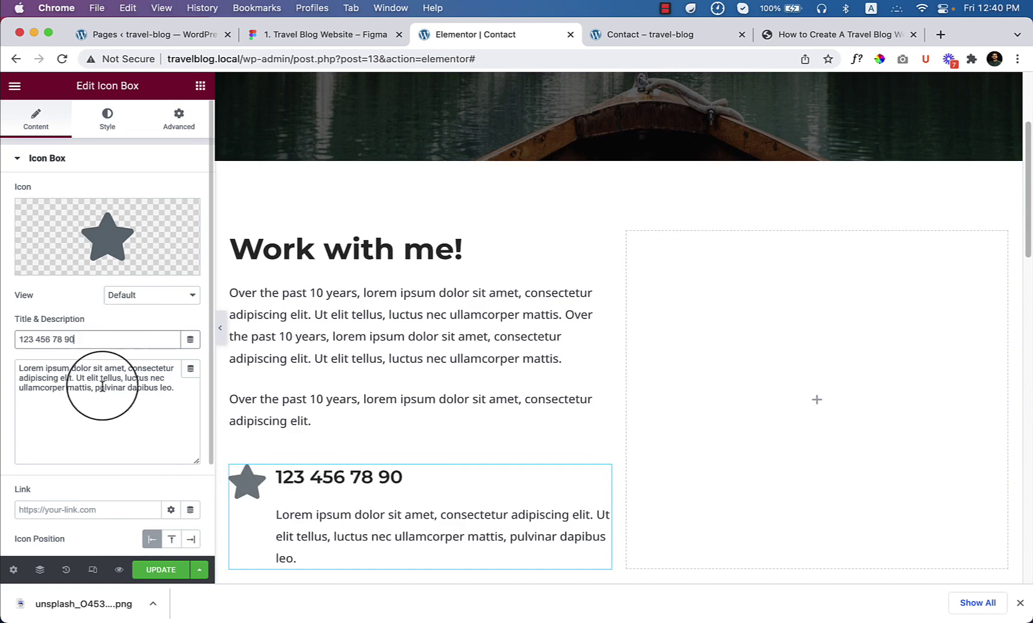
{"action": "left_click", "coordinate": [102, 386]}
{"action": "key", "text": "cmd+a"}
{"action": "key", "text": "cmd+v"}
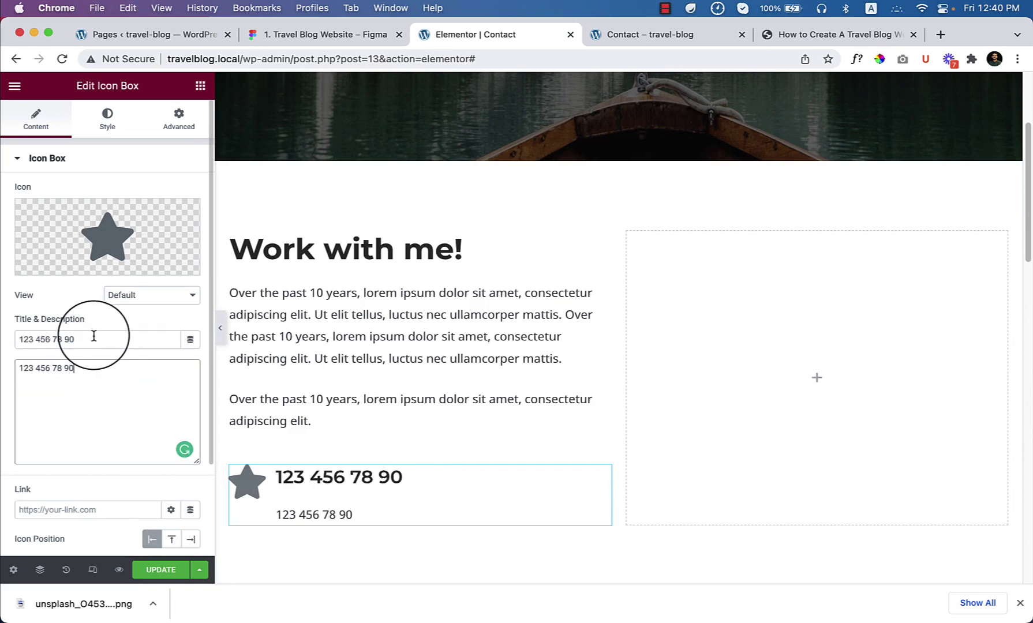
Replace the icon box's star with the Phone alt icon from the icon library
{"action": "left_click", "coordinate": [121, 254]}
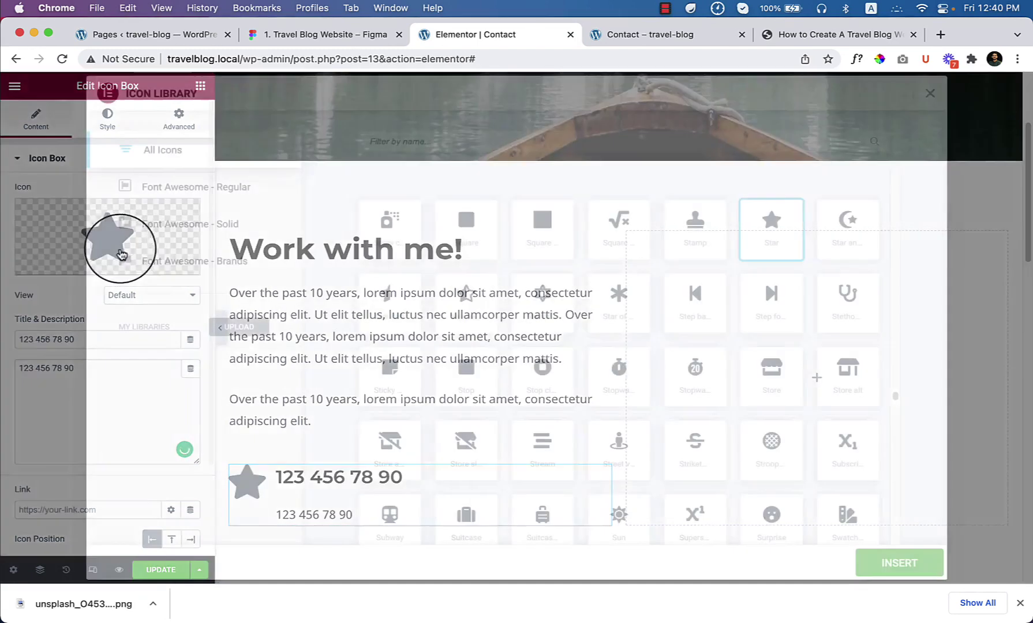
{"action": "left_click", "coordinate": [507, 141]}
{"action": "type", "text": "phone"}
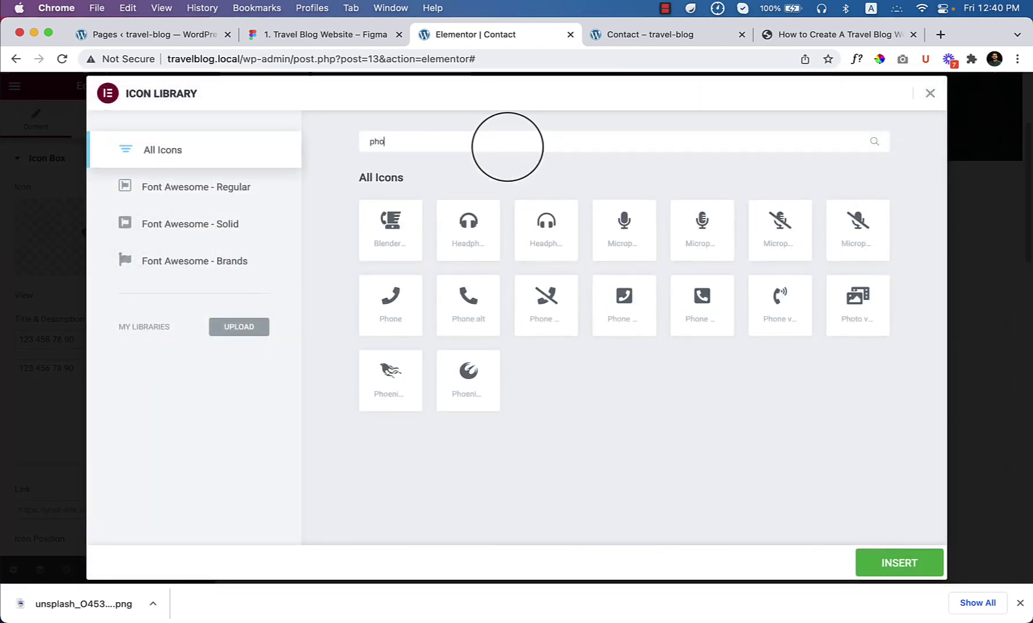
{"action": "left_click", "coordinate": [482, 304]}
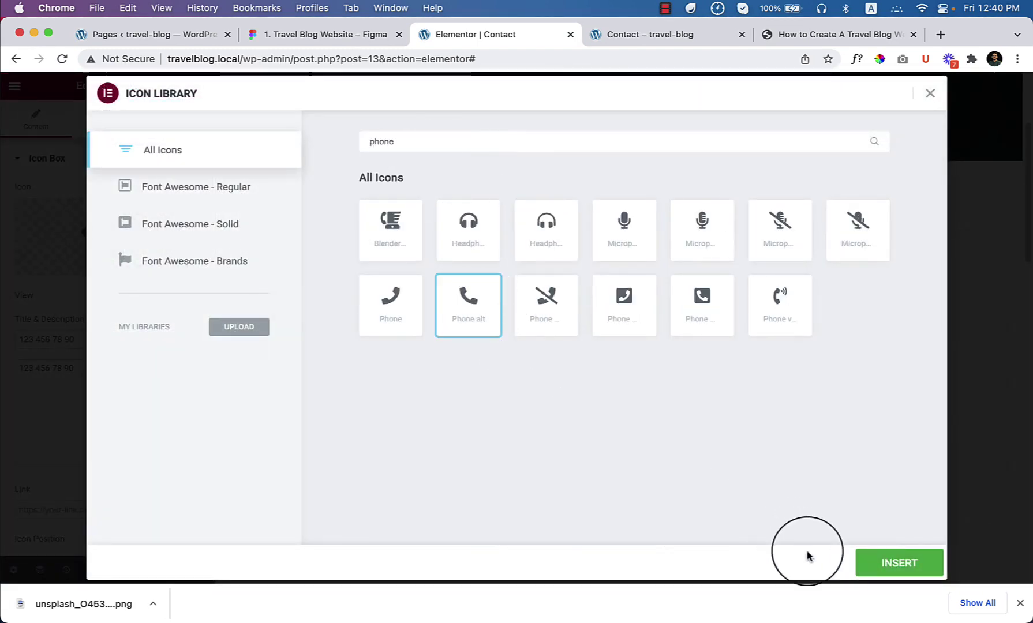
{"action": "left_click", "coordinate": [888, 561]}
Try the Framed view for the phone icon and compare it with the Figma design
{"action": "left_click", "coordinate": [320, 34]}
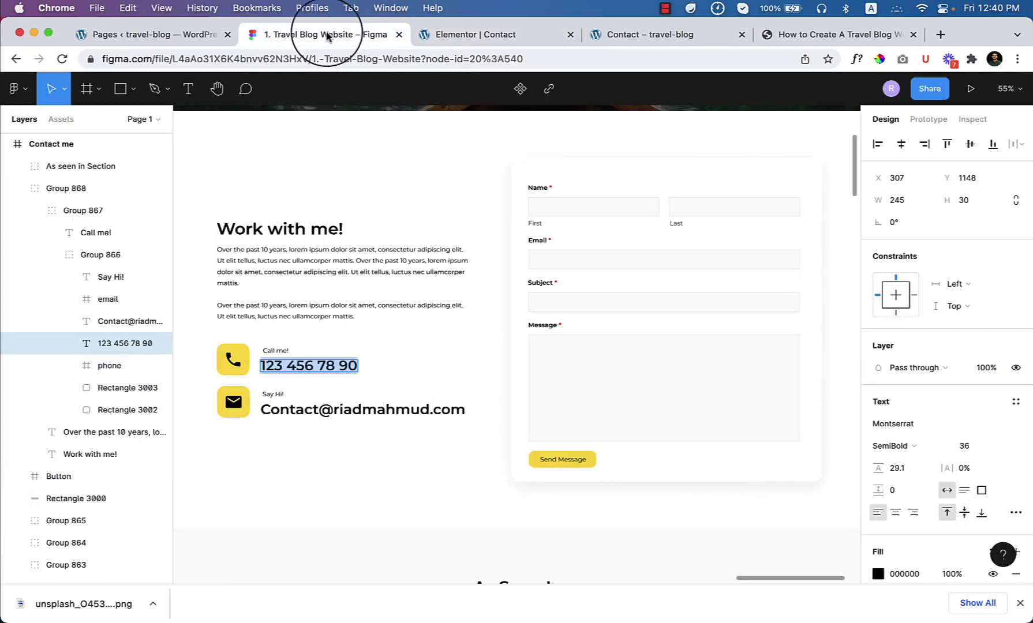
{"action": "left_click", "coordinate": [473, 35]}
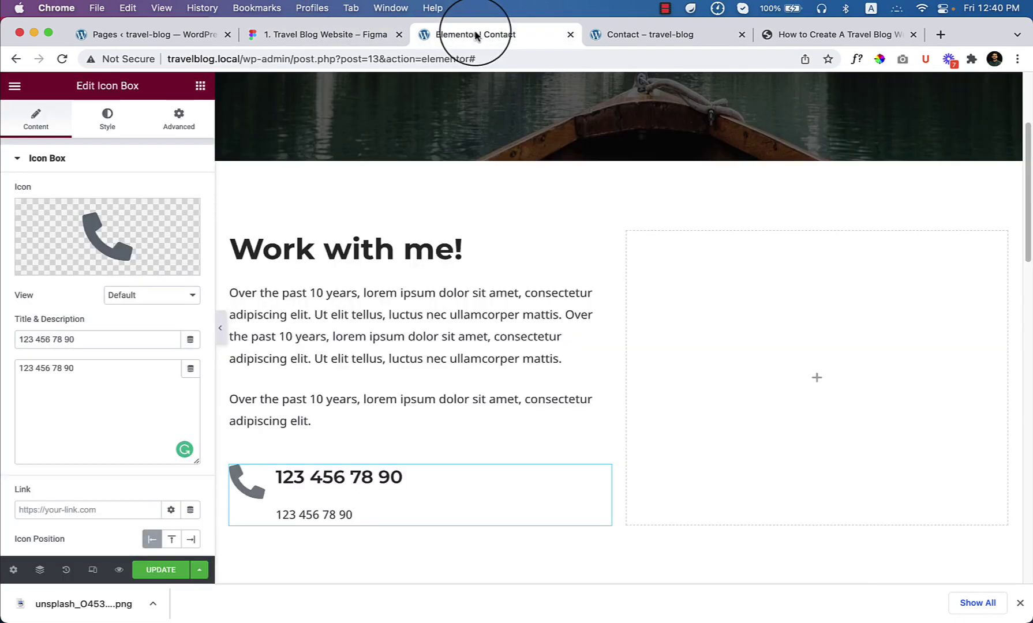
{"action": "left_click", "coordinate": [149, 295]}
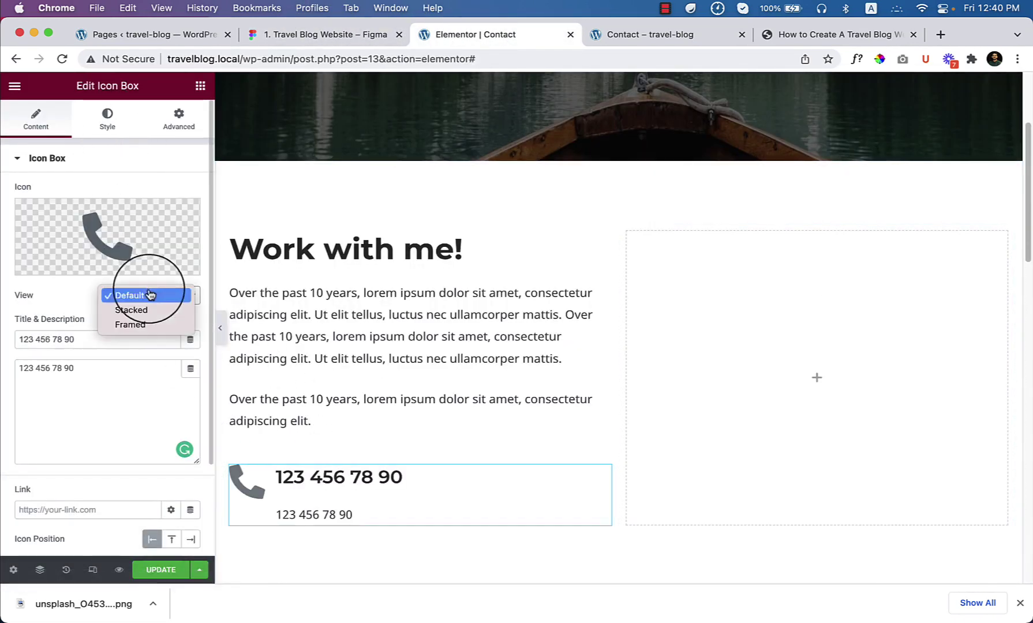
{"action": "left_click", "coordinate": [130, 324]}
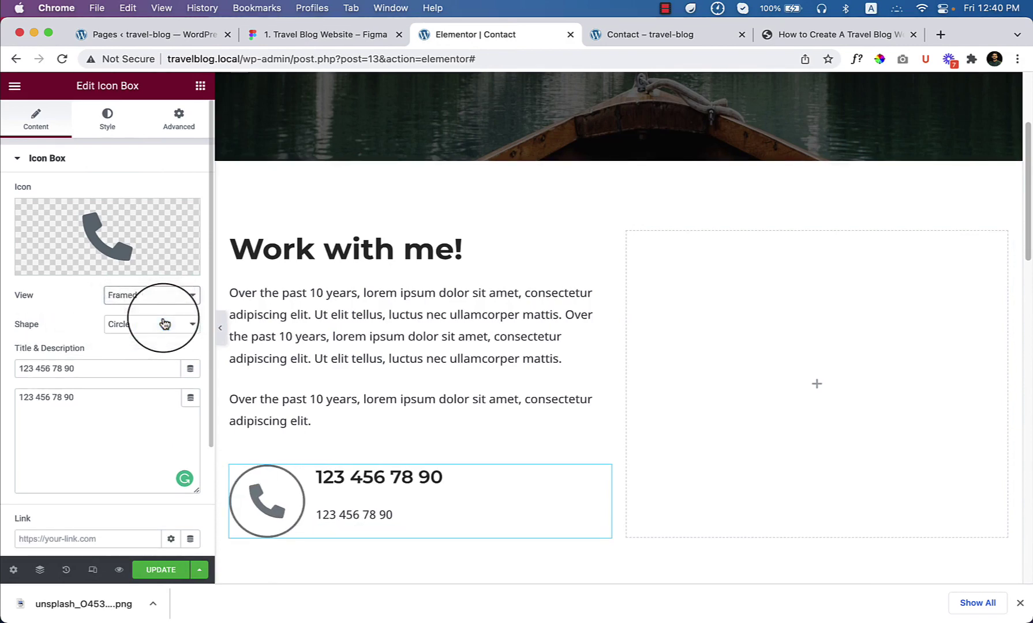
{"action": "left_click", "coordinate": [346, 37]}
{"action": "left_click", "coordinate": [473, 35]}
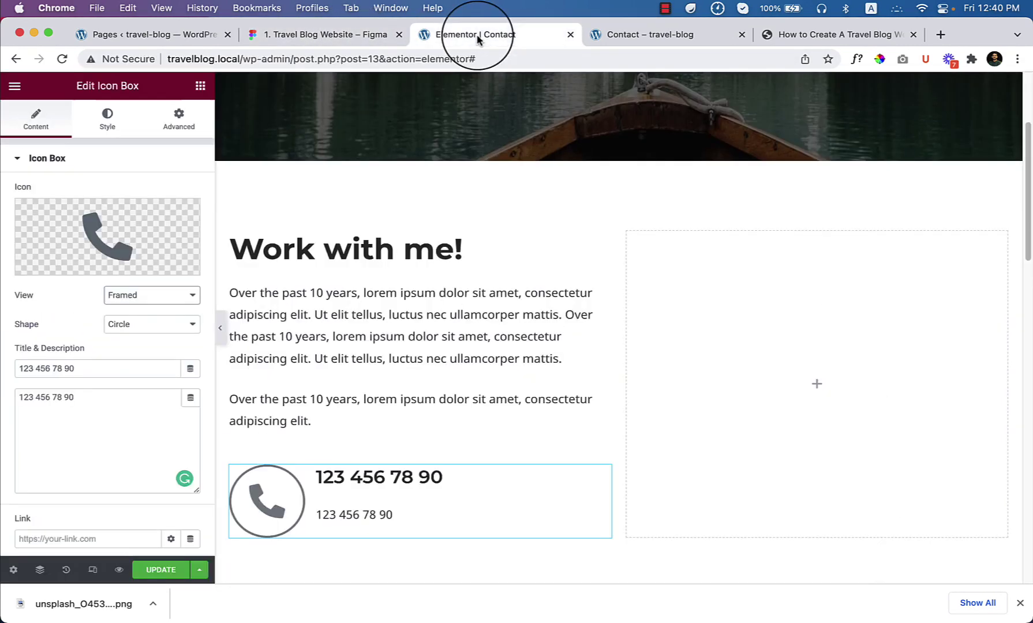
Set the icon box's view to Stacked and its shape to Square
{"action": "left_click", "coordinate": [152, 297]}
{"action": "left_click", "coordinate": [164, 283]}
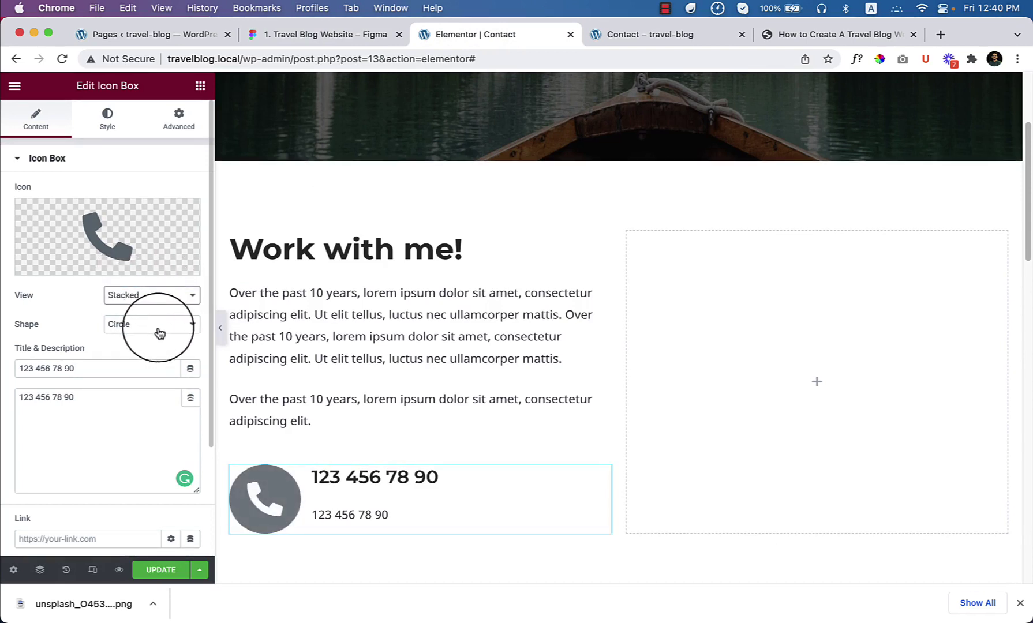
{"action": "left_click", "coordinate": [159, 297]}
{"action": "left_click", "coordinate": [54, 300]}
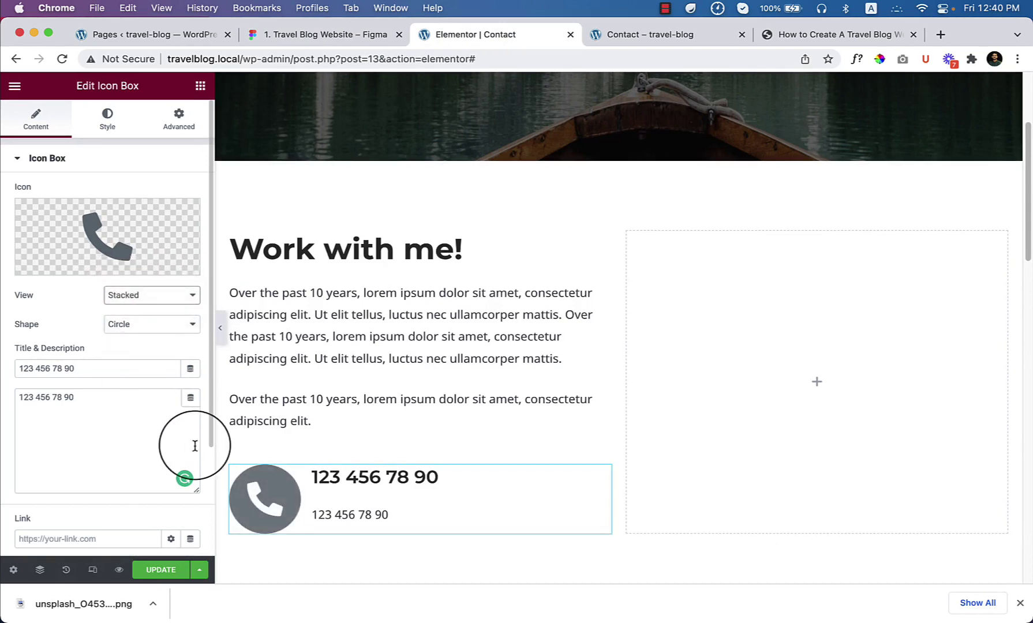
{"action": "left_click", "coordinate": [148, 328]}
{"action": "left_click", "coordinate": [149, 339]}
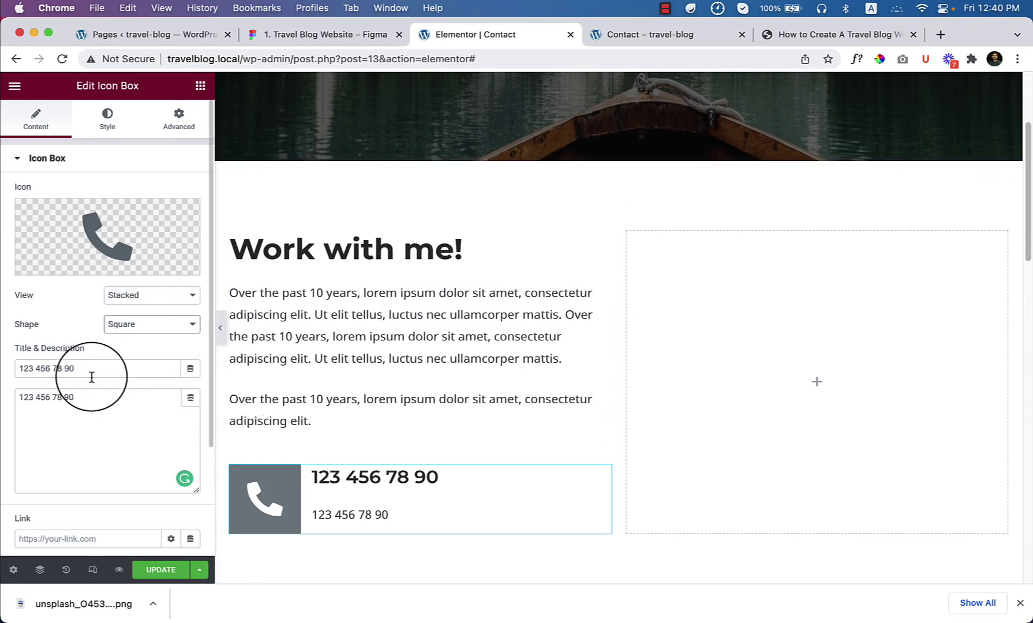
Replace the icon box's title with "Call me!" copied from the Figma design
{"action": "left_click", "coordinate": [340, 35]}
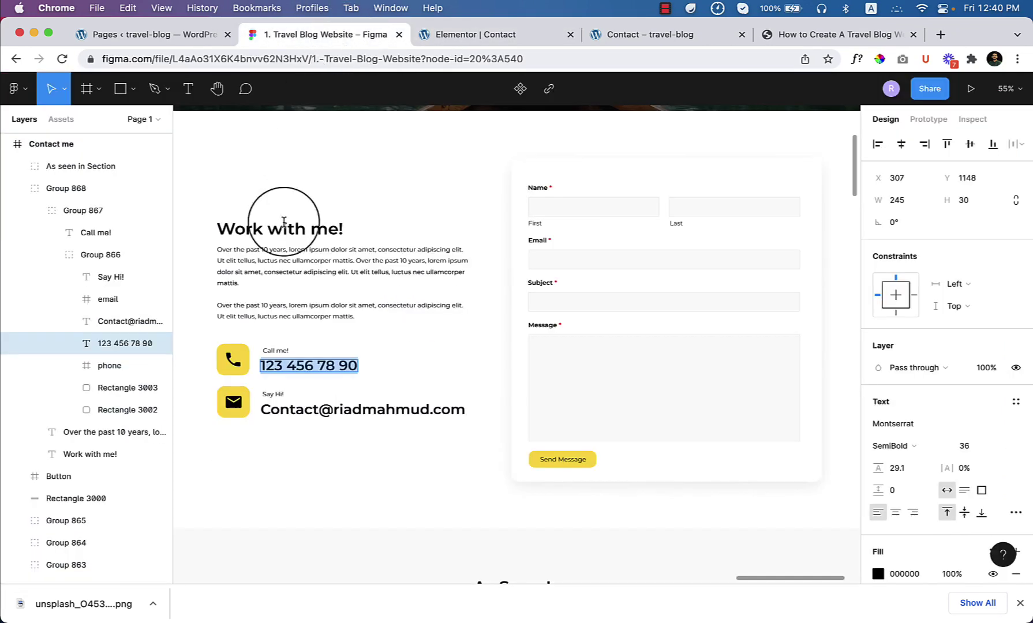
{"action": "left_click", "coordinate": [276, 348]}
{"action": "key", "text": "super+c"}
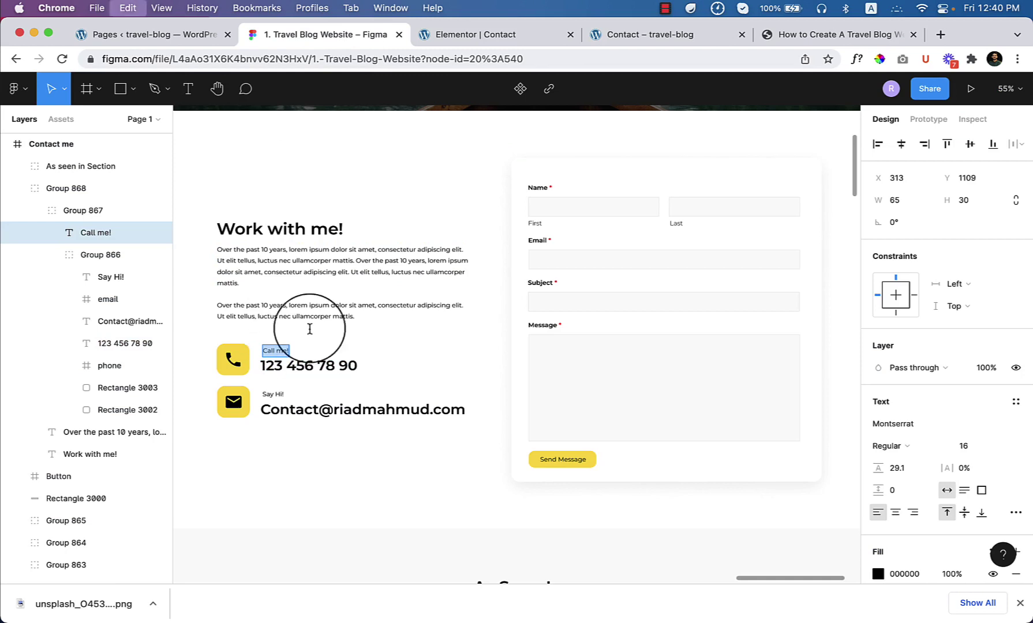
{"action": "left_click", "coordinate": [522, 35]}
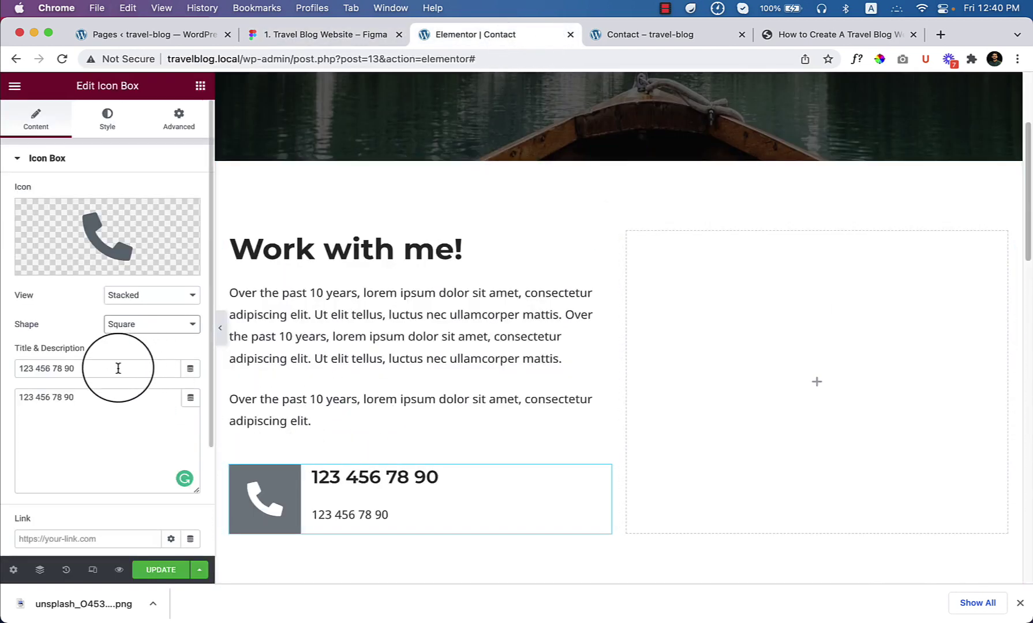
{"action": "key", "text": "super+v"}
{"action": "left_click", "coordinate": [96, 430]}
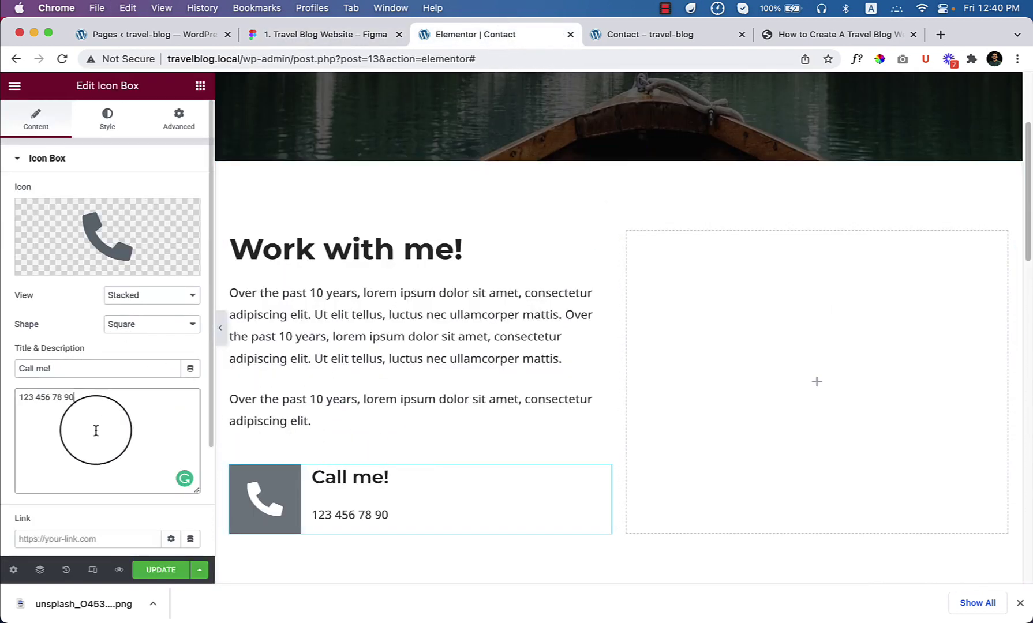
Give the "Call me!" icon box a tel: link using the phone number copied from its description, removing spaces between the digits
{"action": "scroll", "coordinate": [90, 515], "scroll_direction": "down", "scroll_amount": 3}
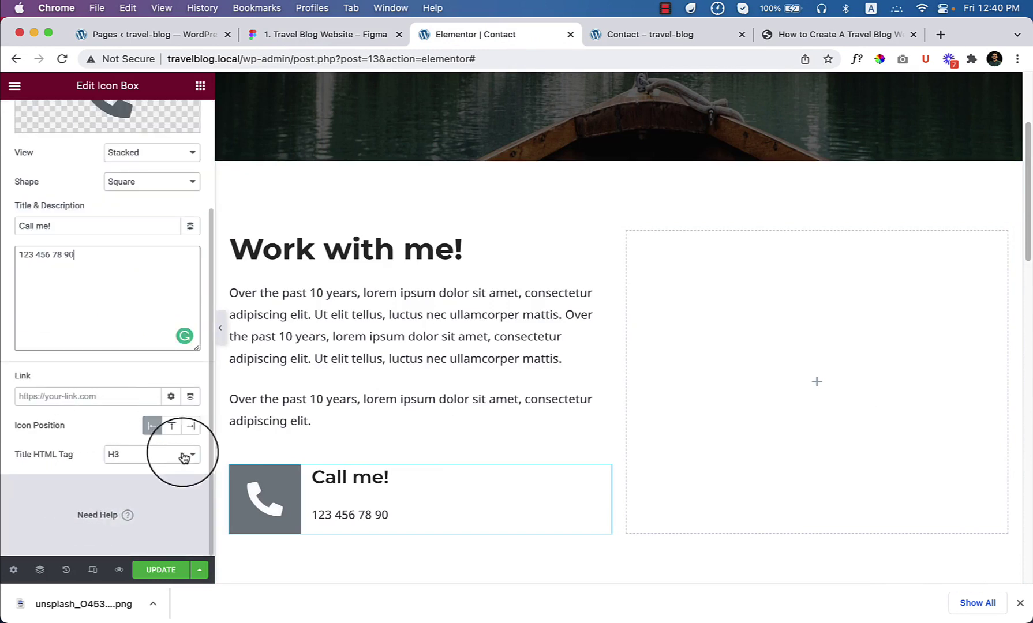
{"action": "left_click", "coordinate": [53, 403]}
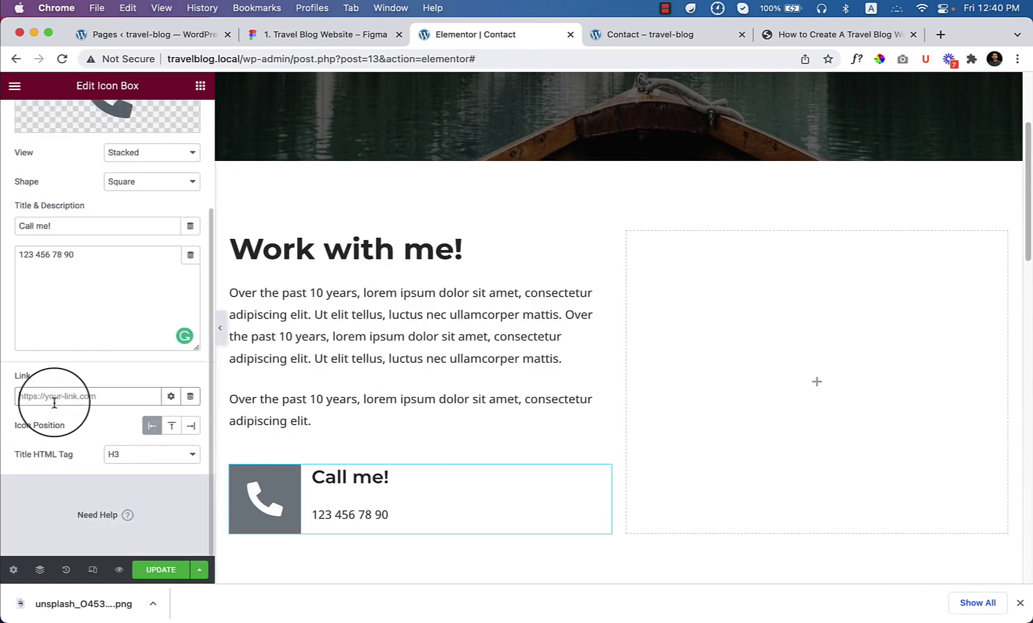
{"action": "type", "text": "tel"}
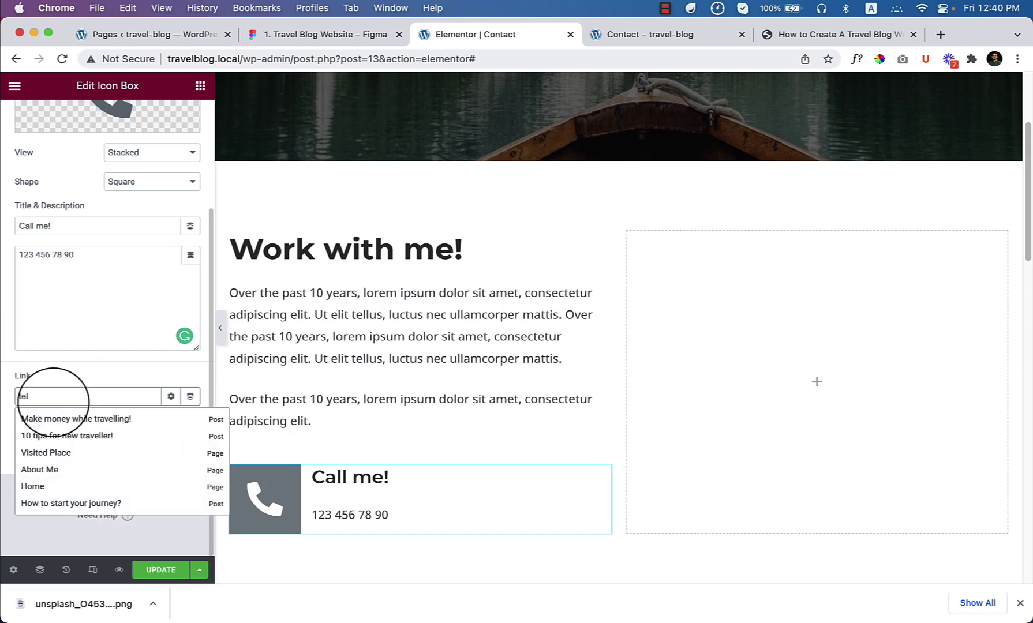
{"action": "type", "text": ":"}
{"action": "key", "text": "super+v"}
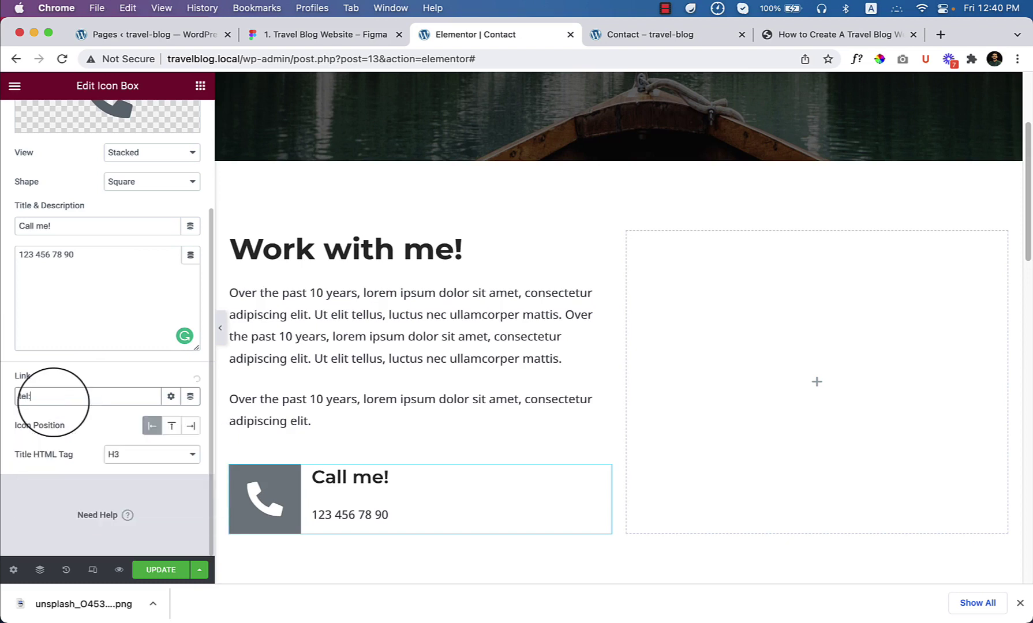
{"action": "left_click", "coordinate": [354, 518]}
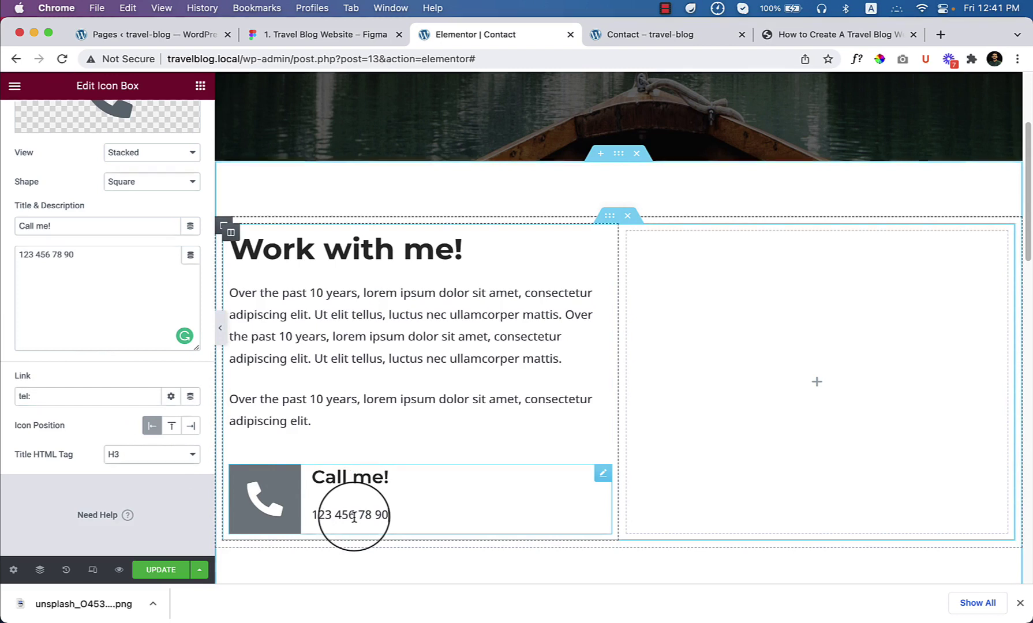
{"action": "triple_click", "coordinate": [354, 517]}
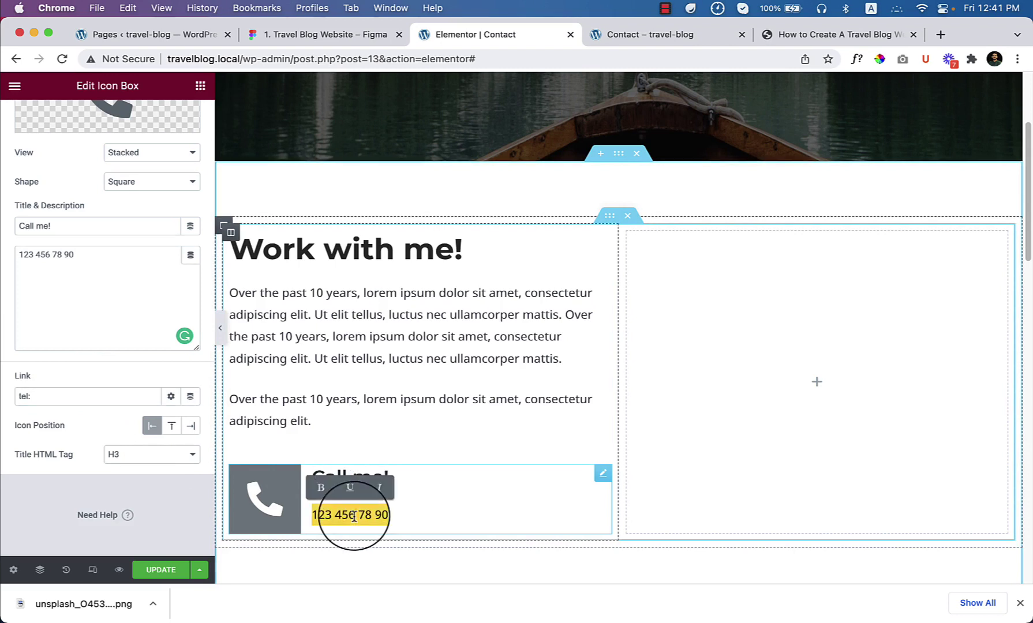
{"action": "left_click", "coordinate": [64, 393]}
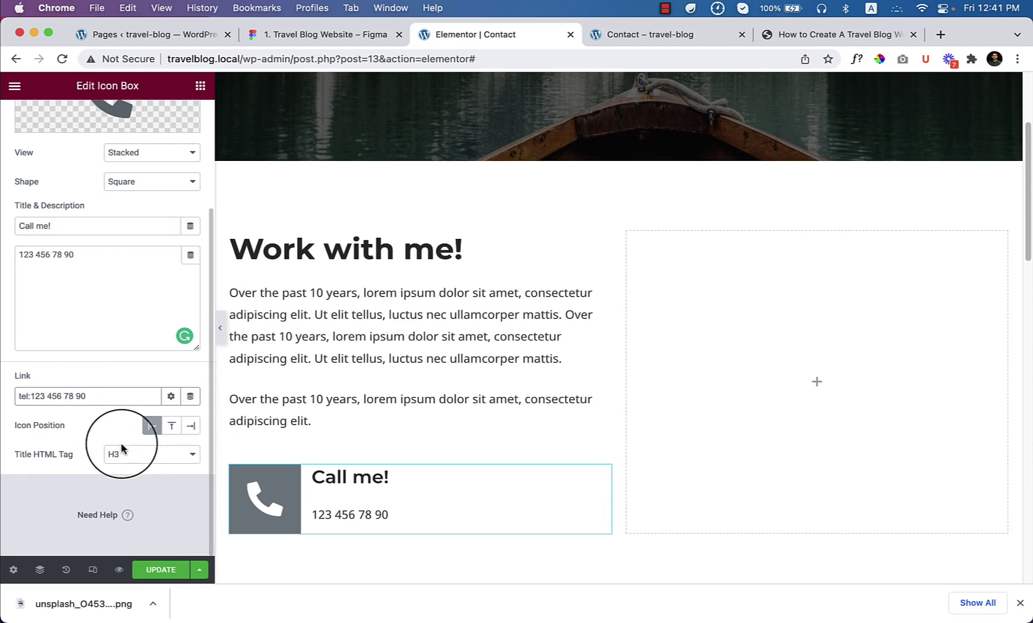
{"action": "left_click", "coordinate": [50, 396]}
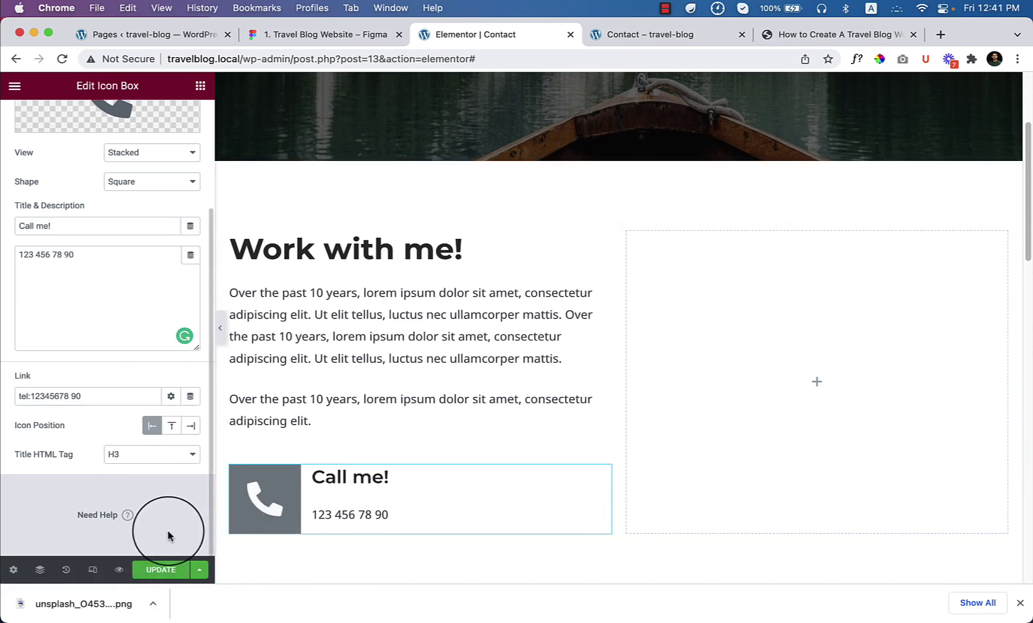
Update the page and test the icon box's call link on the live Contact page
{"action": "left_click", "coordinate": [162, 572]}
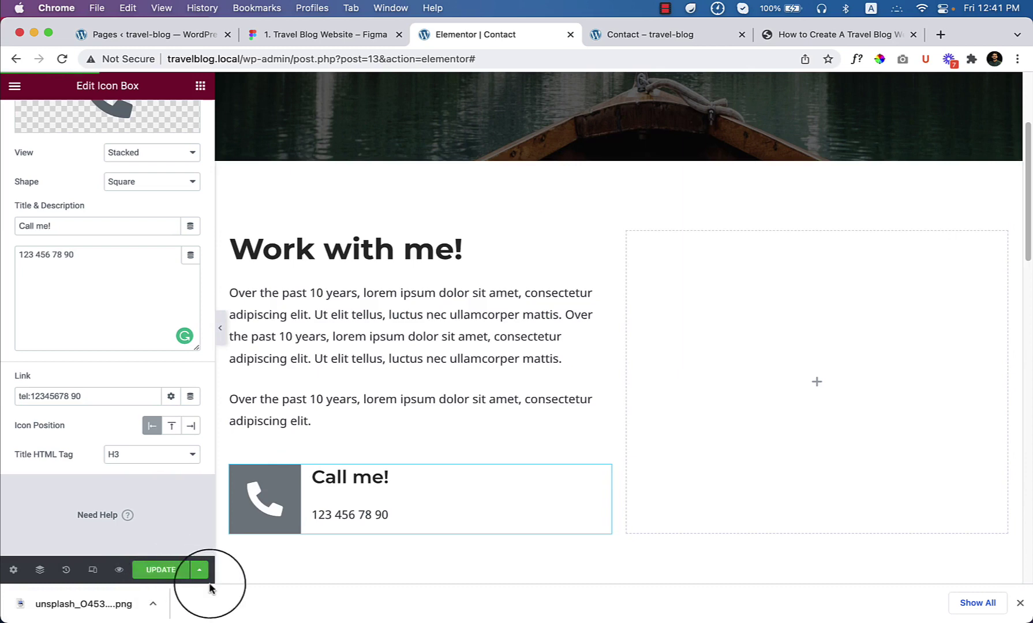
{"action": "left_click", "coordinate": [641, 36]}
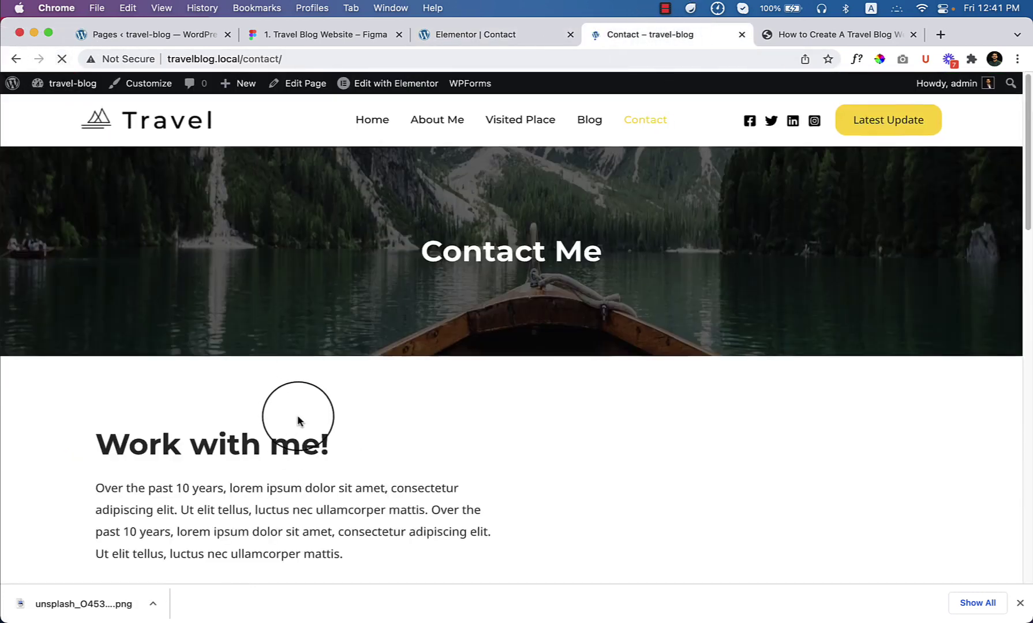
{"action": "scroll", "coordinate": [298, 420], "scroll_direction": "down", "scroll_amount": 5}
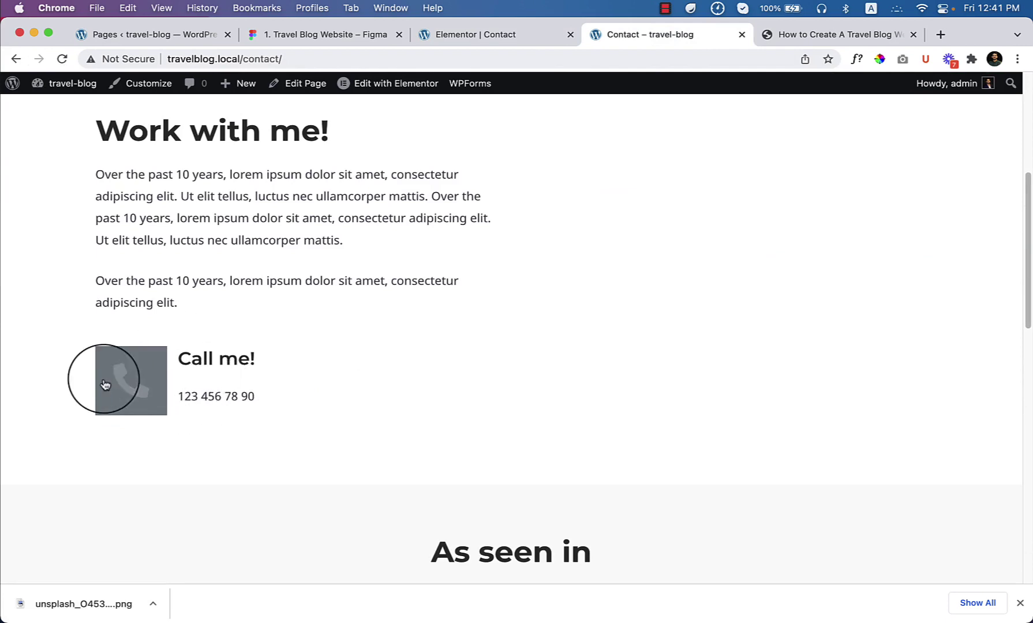
{"action": "left_click", "coordinate": [124, 397]}
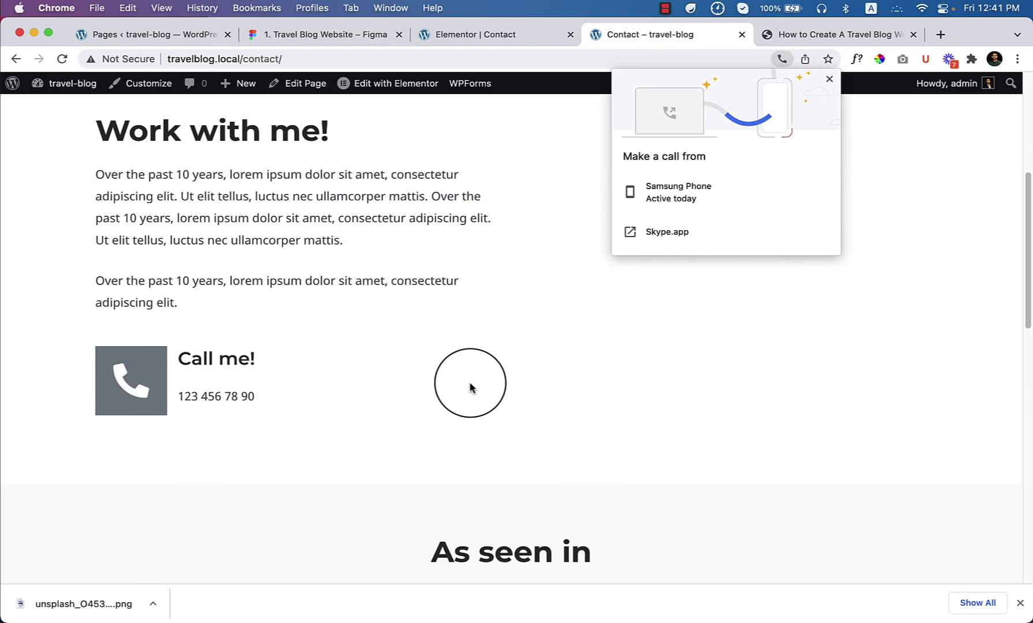
{"action": "left_click", "coordinate": [470, 385]}
Return to the Elementor editor and remove the last remaining space from the phone number in the tel: link
{"action": "left_click", "coordinate": [522, 36]}
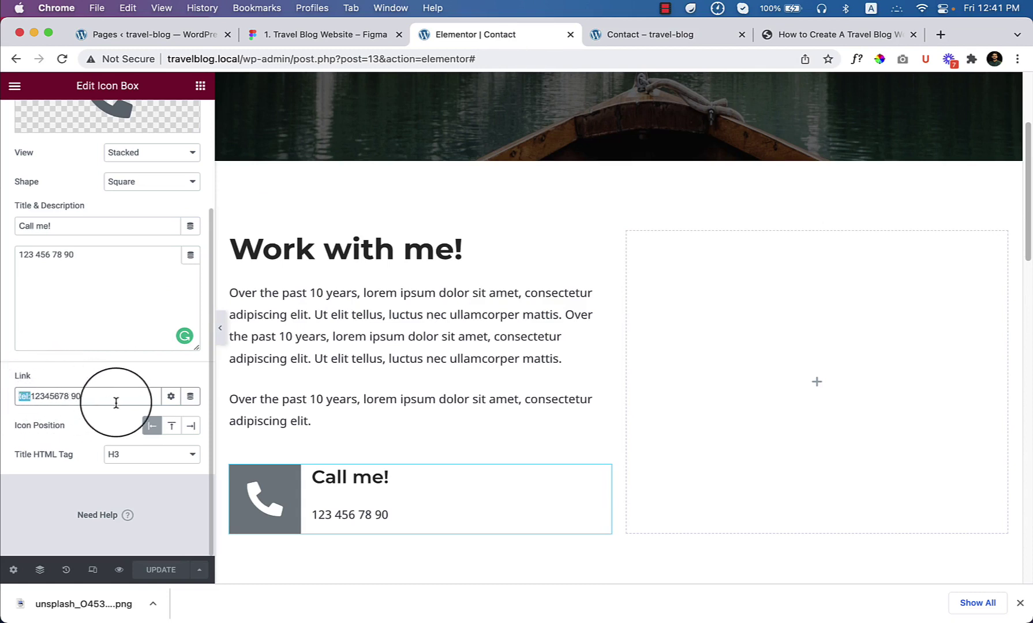
{"action": "left_click", "coordinate": [81, 400]}
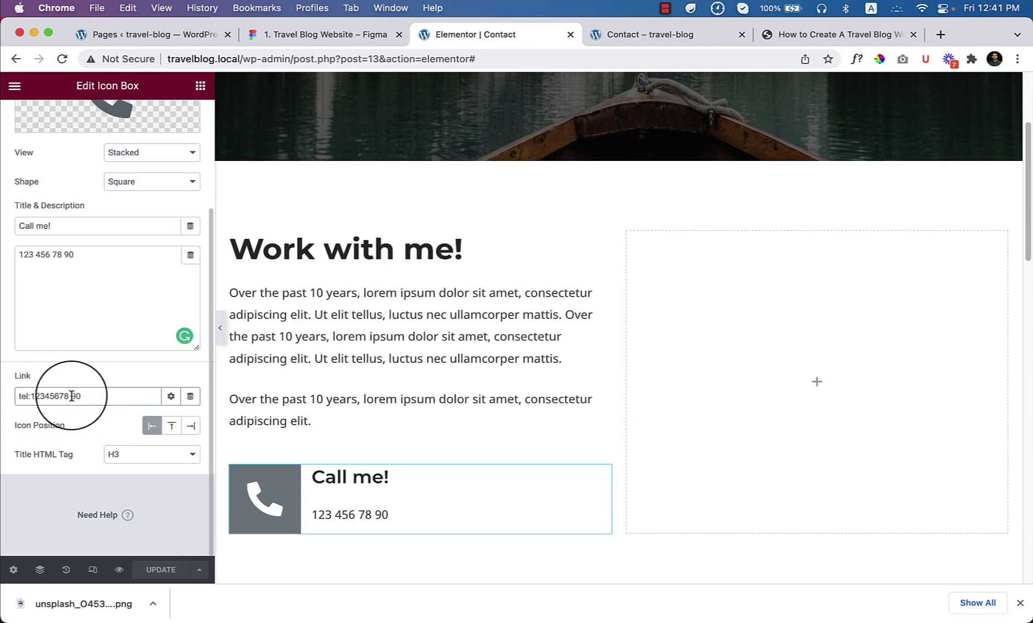
{"action": "key", "text": "BackSpace"}
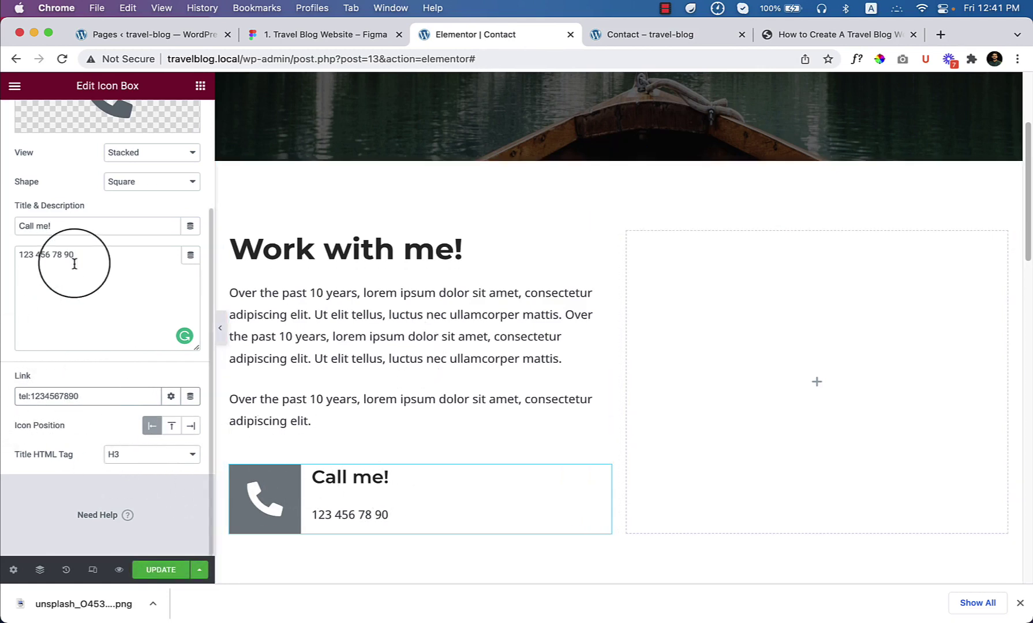
Style the phone icon with a border radius of 15 px on all corners, spacing of 20 and size of 37
{"action": "scroll", "coordinate": [92, 375], "scroll_direction": "up", "scroll_amount": 5}
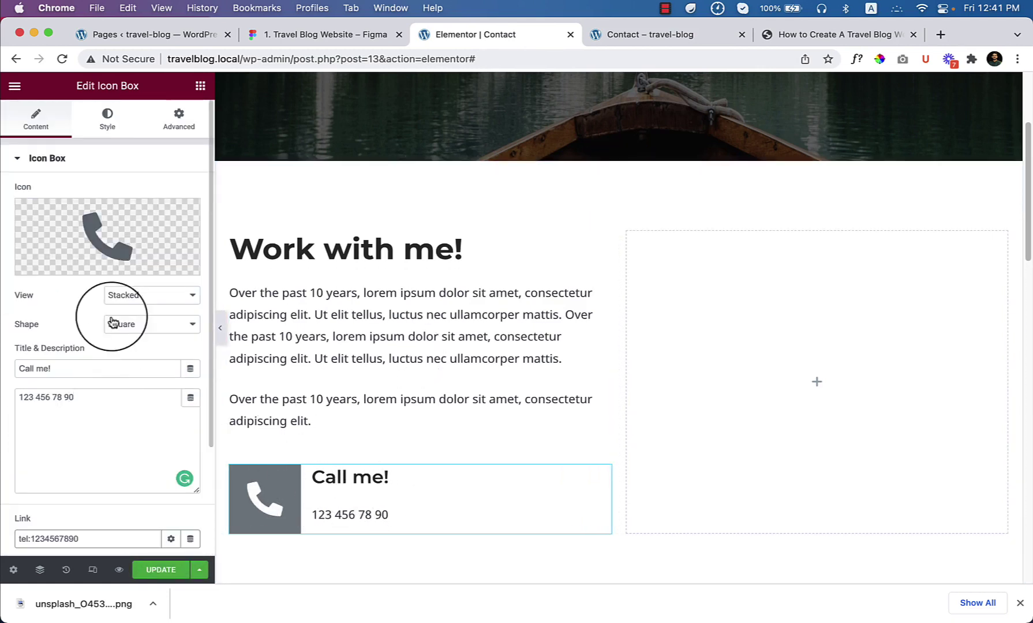
{"action": "left_click", "coordinate": [117, 132]}
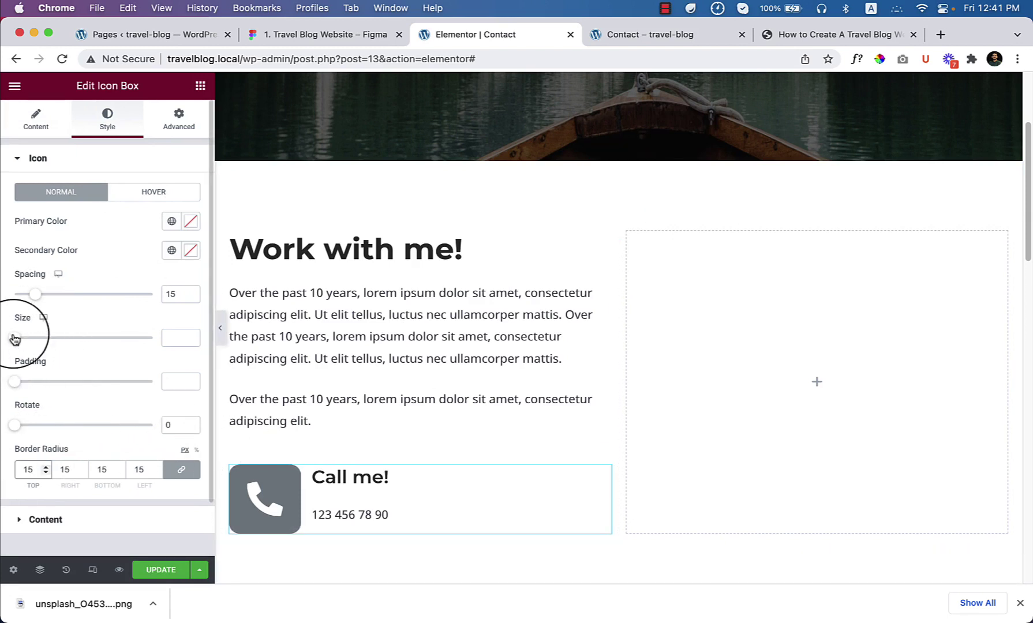
{"action": "mouse_move", "coordinate": [36, 300]}
{"action": "left_mouse_down"}
{"action": "mouse_move", "coordinate": [21, 302]}
{"action": "mouse_move", "coordinate": [48, 304]}
{"action": "left_mouse_up"}
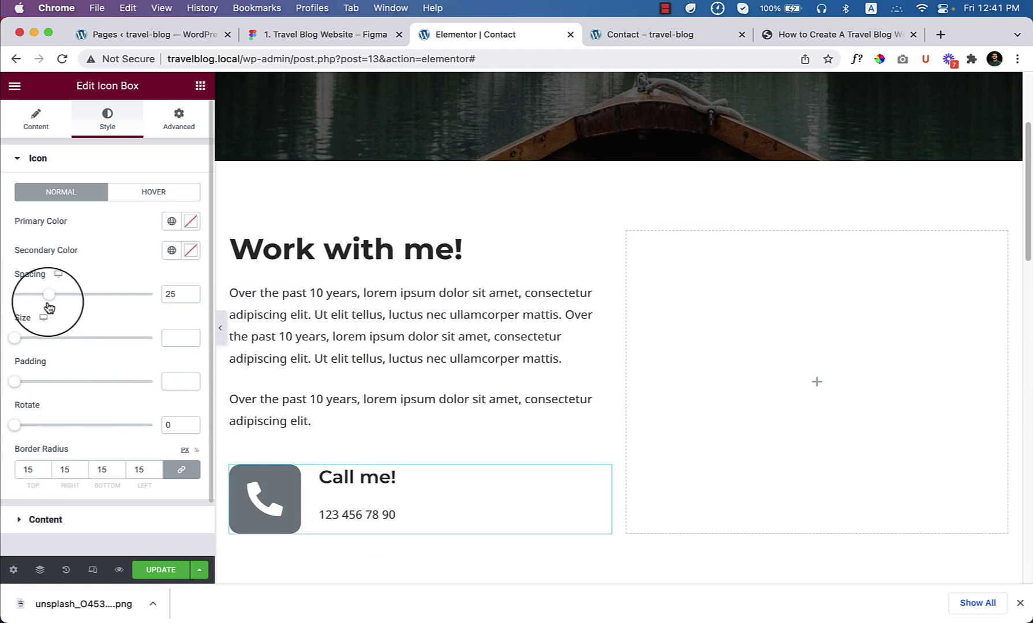
{"action": "mouse_move", "coordinate": [14, 341]}
{"action": "left_mouse_down"}
{"action": "mouse_move", "coordinate": [51, 349]}
{"action": "mouse_move", "coordinate": [14, 343]}
{"action": "mouse_move", "coordinate": [33, 348]}
{"action": "left_mouse_up"}
Set the icon's primary color to Theme Color 1 and its secondary color to Theme Color 9, checking against the Figma design
{"action": "left_click", "coordinate": [171, 221]}
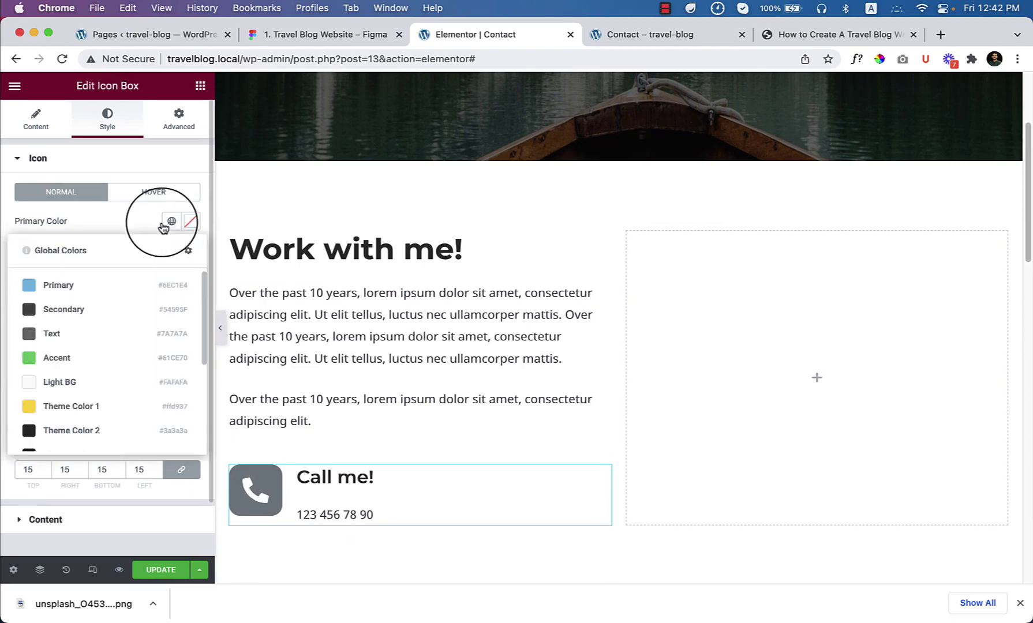
{"action": "left_click", "coordinate": [97, 406]}
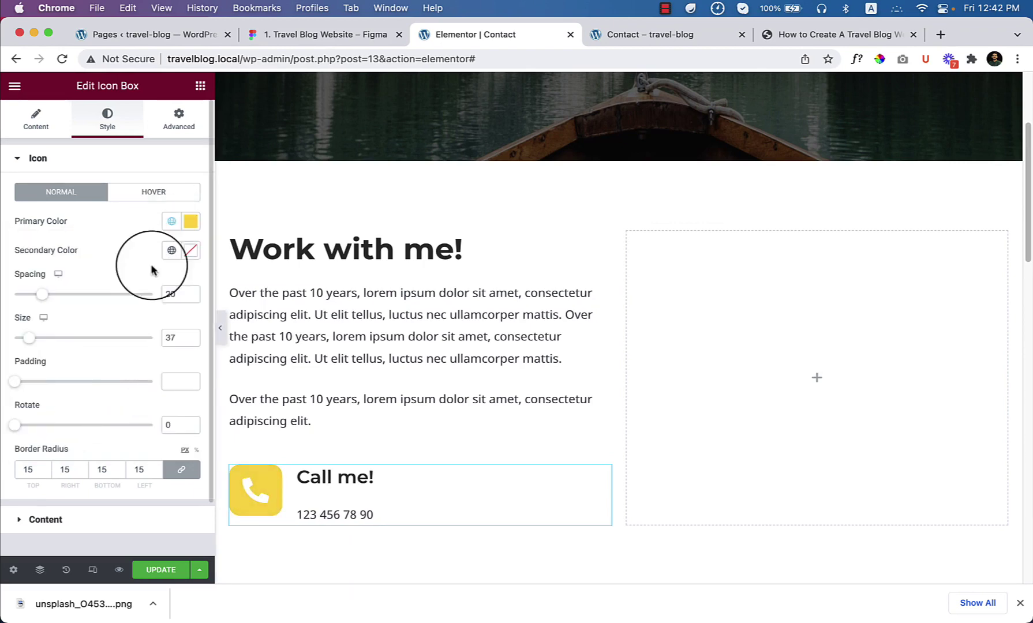
{"action": "left_click", "coordinate": [285, 41]}
{"action": "left_click", "coordinate": [440, 34]}
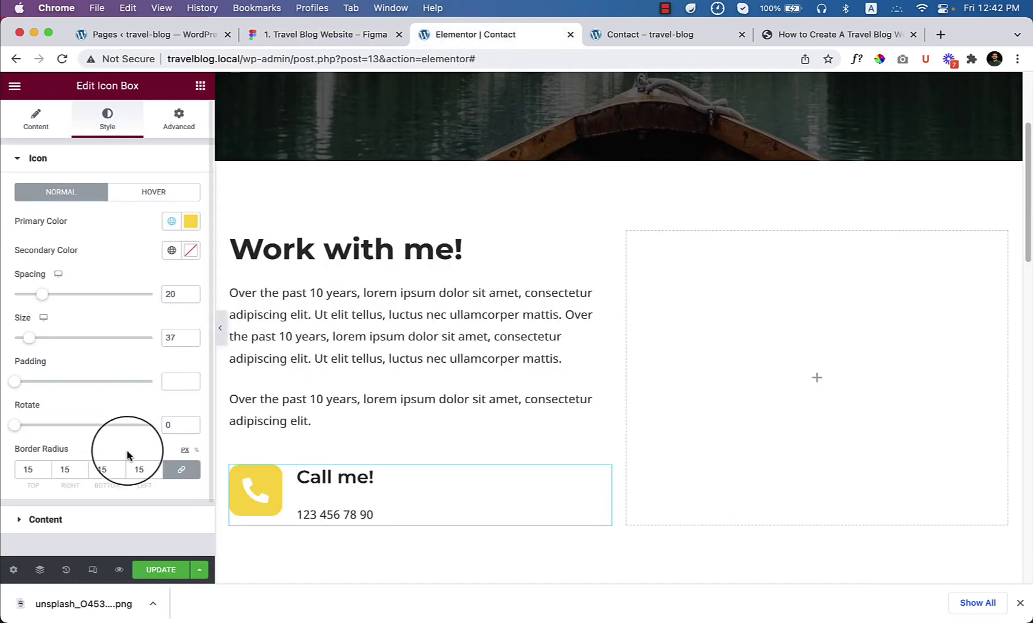
{"action": "left_click", "coordinate": [171, 251]}
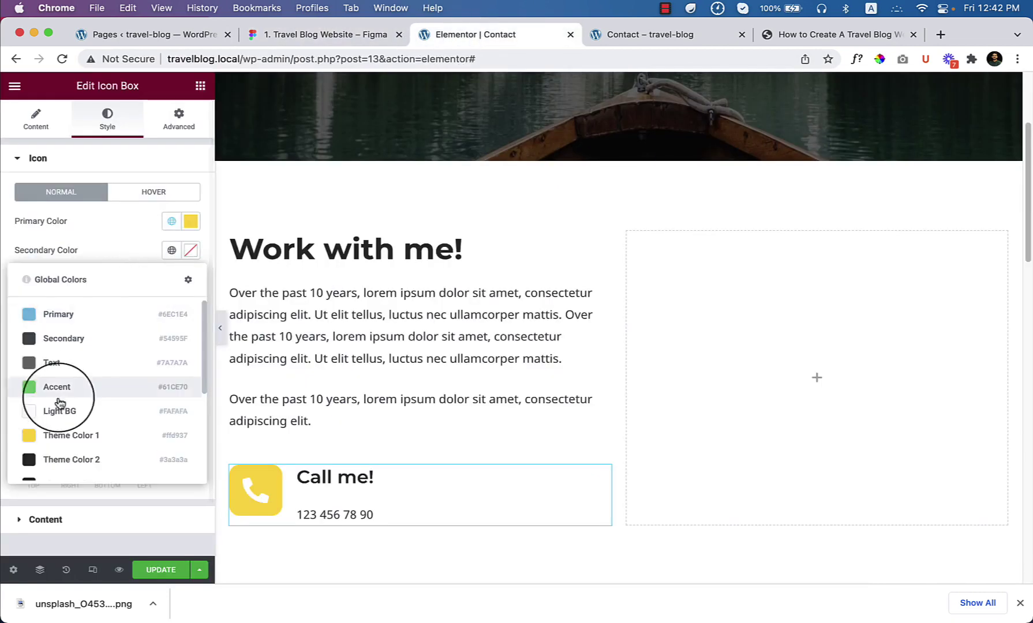
{"action": "scroll", "coordinate": [74, 457], "scroll_direction": "down", "scroll_amount": 5}
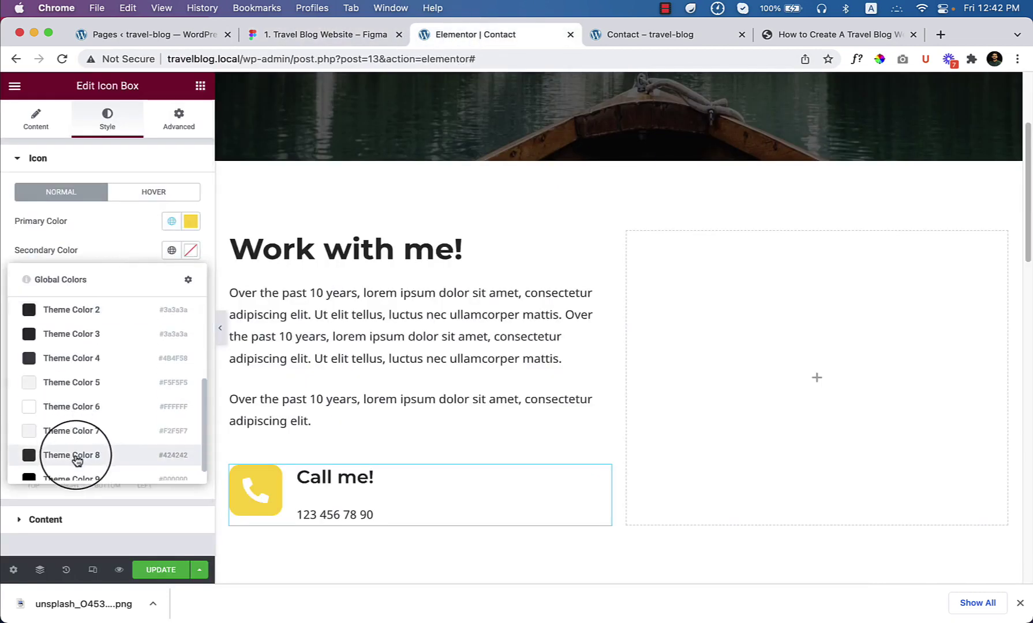
{"action": "left_click", "coordinate": [92, 477]}
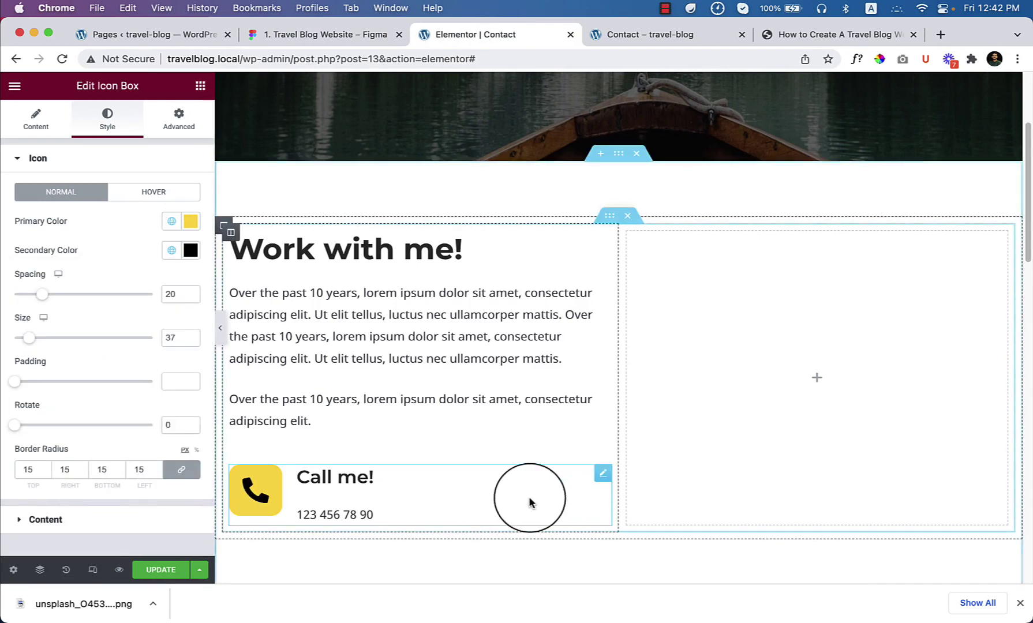
Set the icon box title's spacing to 0 and reduce its font size to about 17 px
{"action": "left_click", "coordinate": [76, 523]}
{"action": "mouse_move", "coordinate": [12, 328]}
{"action": "left_mouse_down"}
{"action": "mouse_move", "coordinate": [35, 333]}
{"action": "mouse_move", "coordinate": [14, 333]}
{"action": "left_mouse_up"}
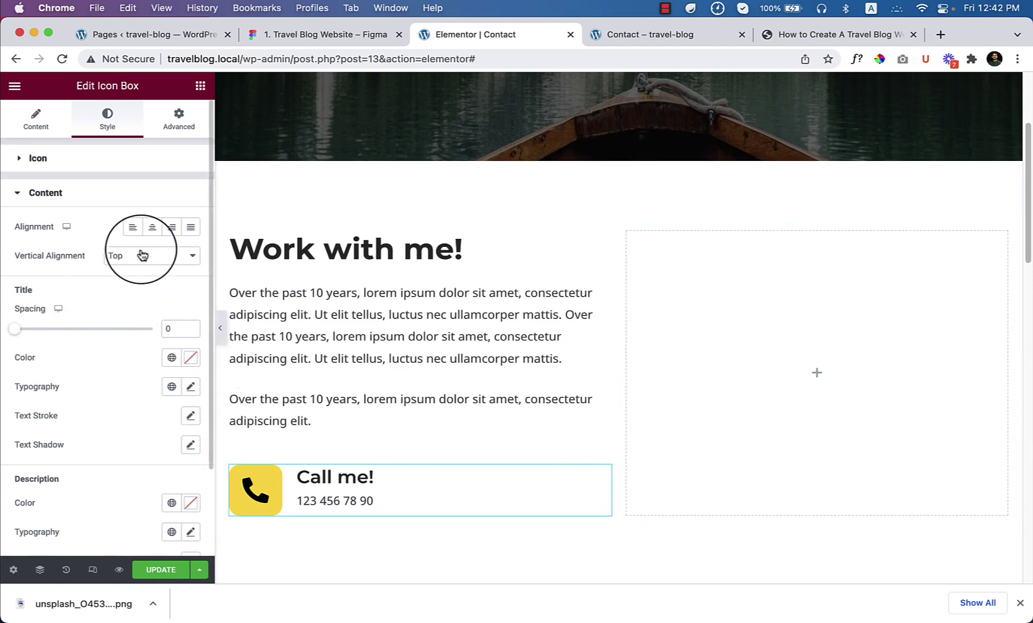
{"action": "scroll", "coordinate": [167, 450], "scroll_direction": "down", "scroll_amount": 4}
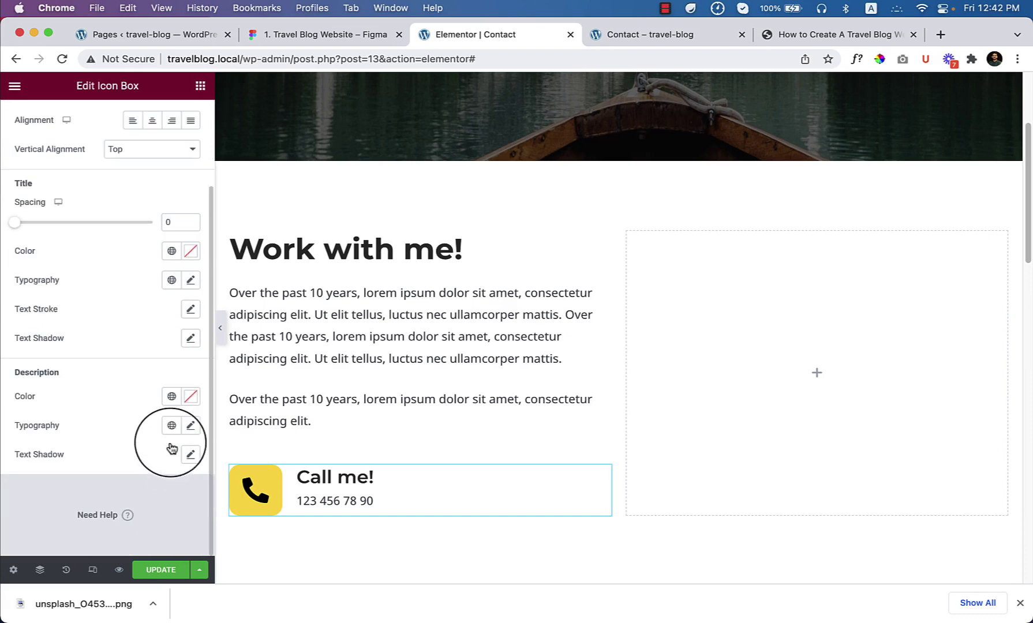
{"action": "left_click", "coordinate": [191, 283]}
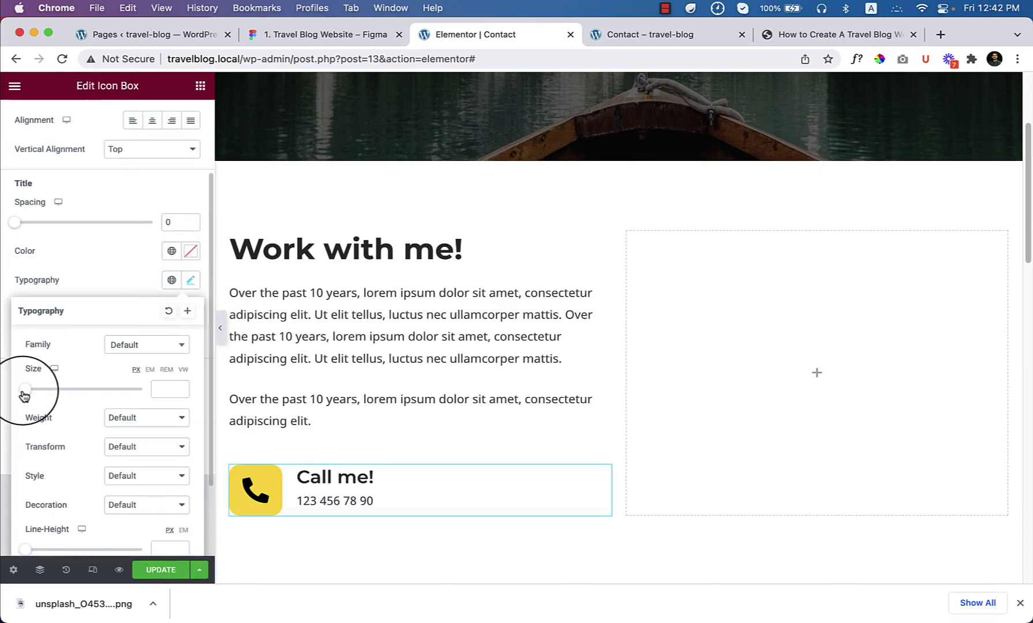
{"action": "left_click_drag", "start_coordinate": [24, 395], "coordinate": [36, 396]}
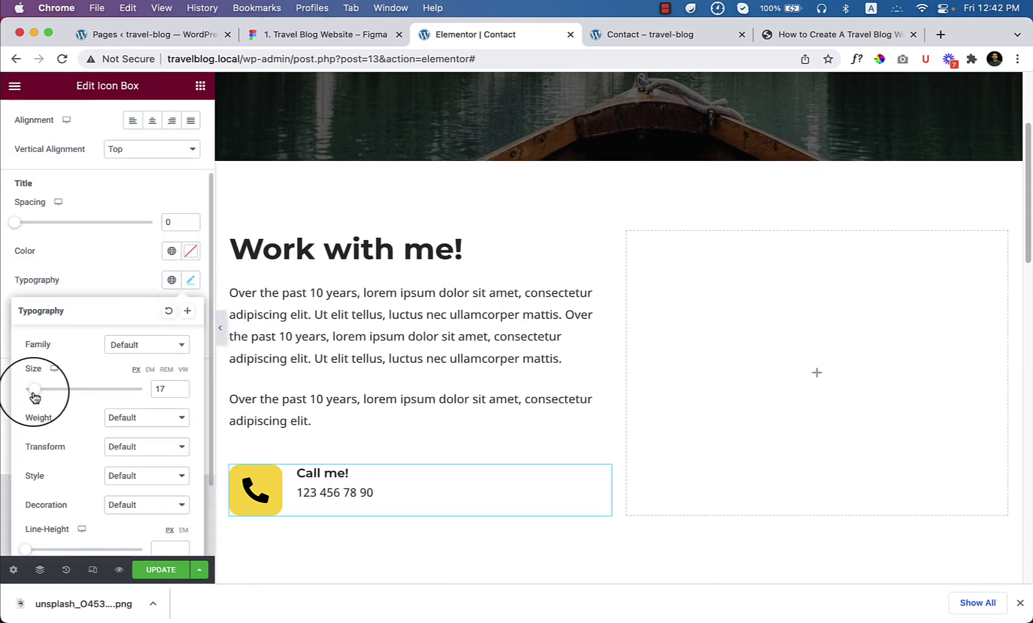
{"action": "left_click", "coordinate": [124, 282]}
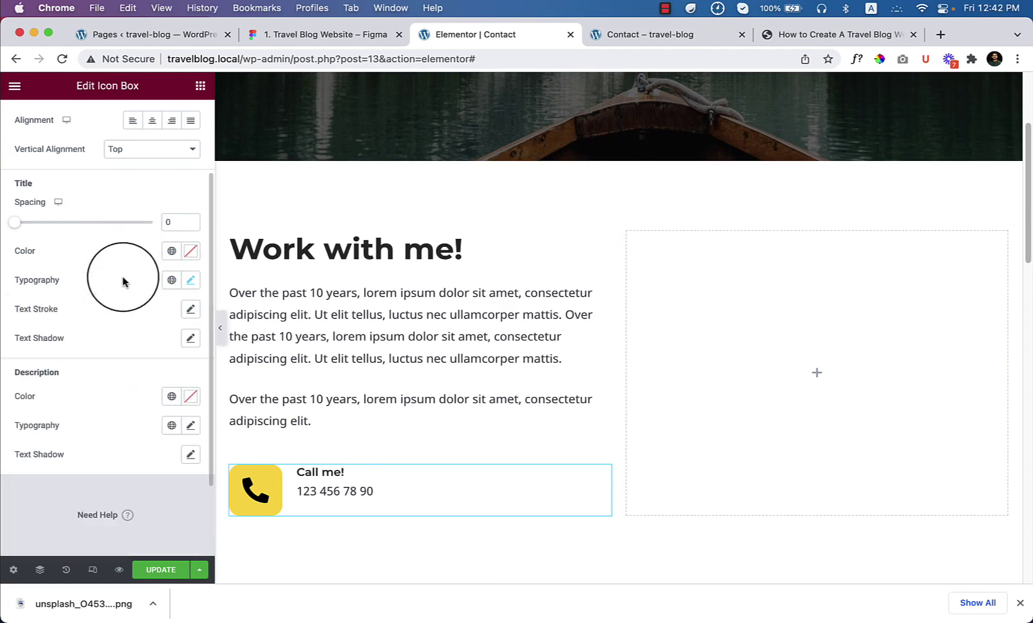
Set the icon box description's typography to size 28 px and weight 800
{"action": "left_click", "coordinate": [191, 426]}
{"action": "scroll", "coordinate": [86, 493], "scroll_direction": "down", "scroll_amount": 4}
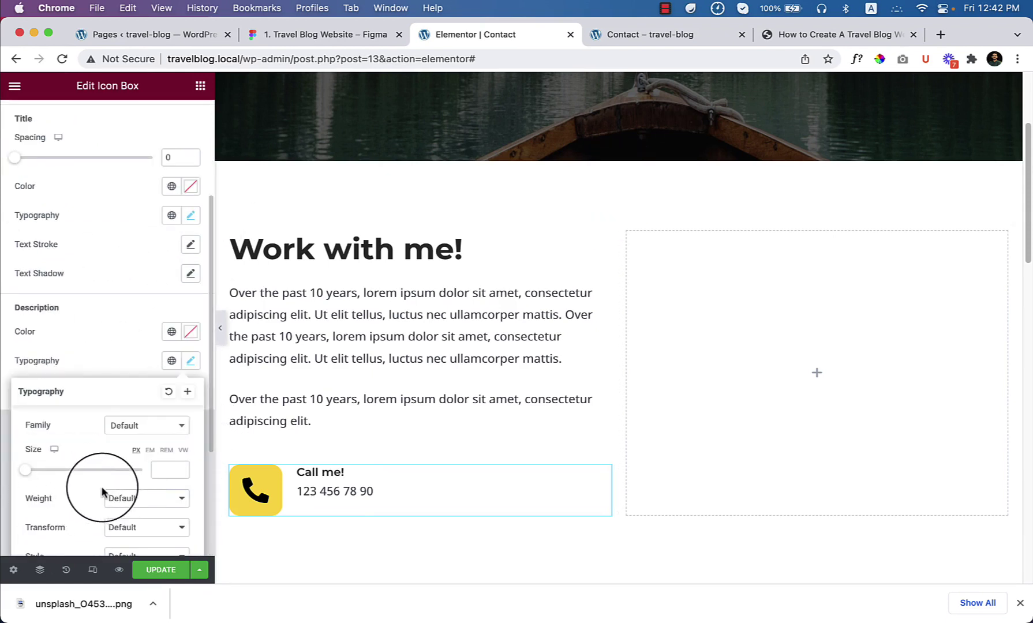
{"action": "left_click", "coordinate": [141, 439]}
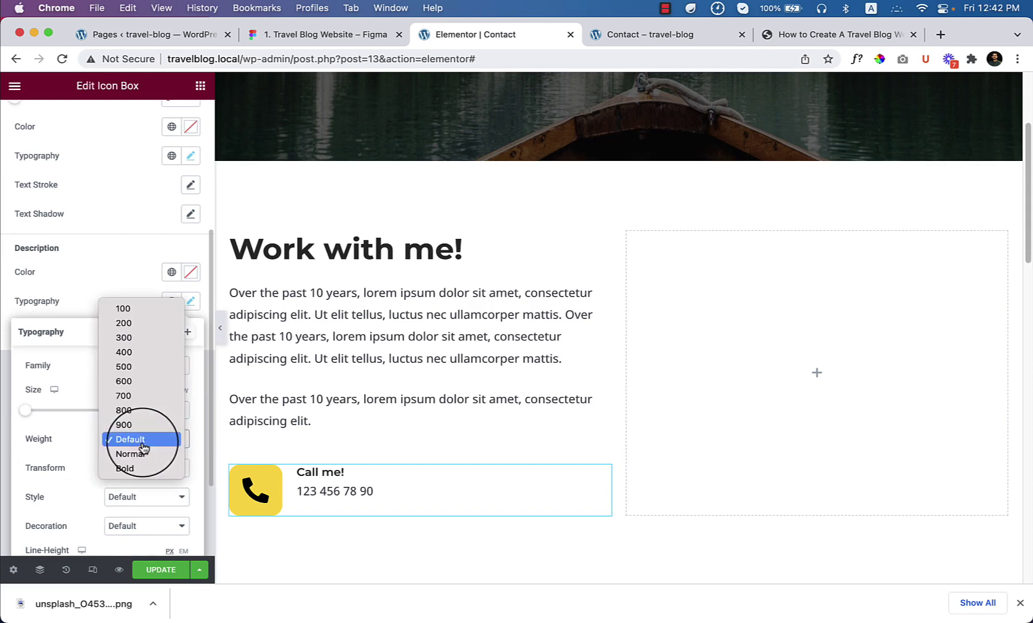
{"action": "left_click", "coordinate": [158, 398]}
{"action": "left_click", "coordinate": [35, 410]}
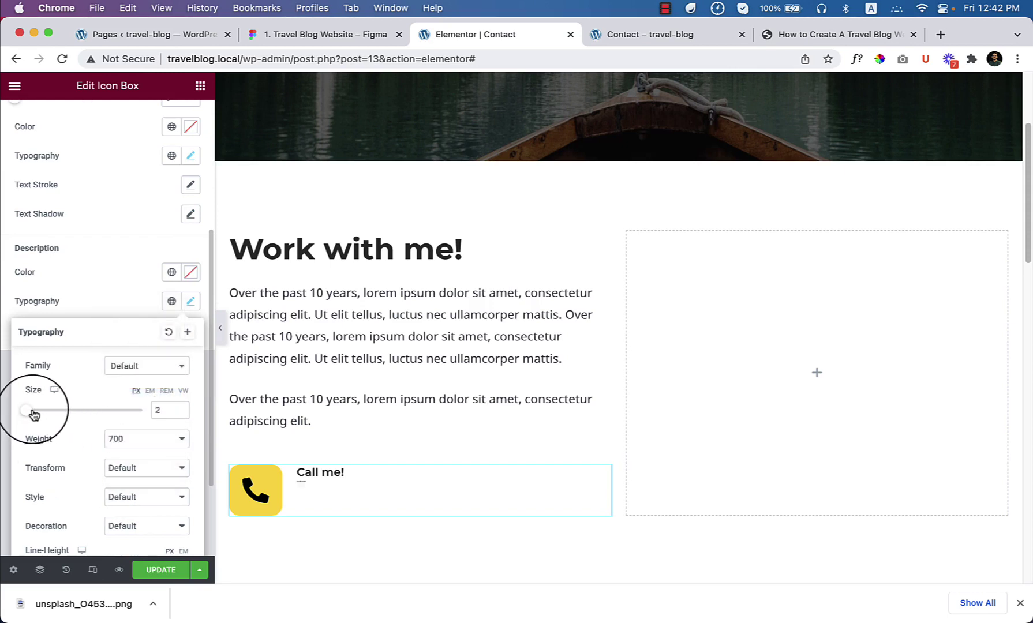
{"action": "left_click_drag", "start_coordinate": [40, 415], "coordinate": [47, 416]}
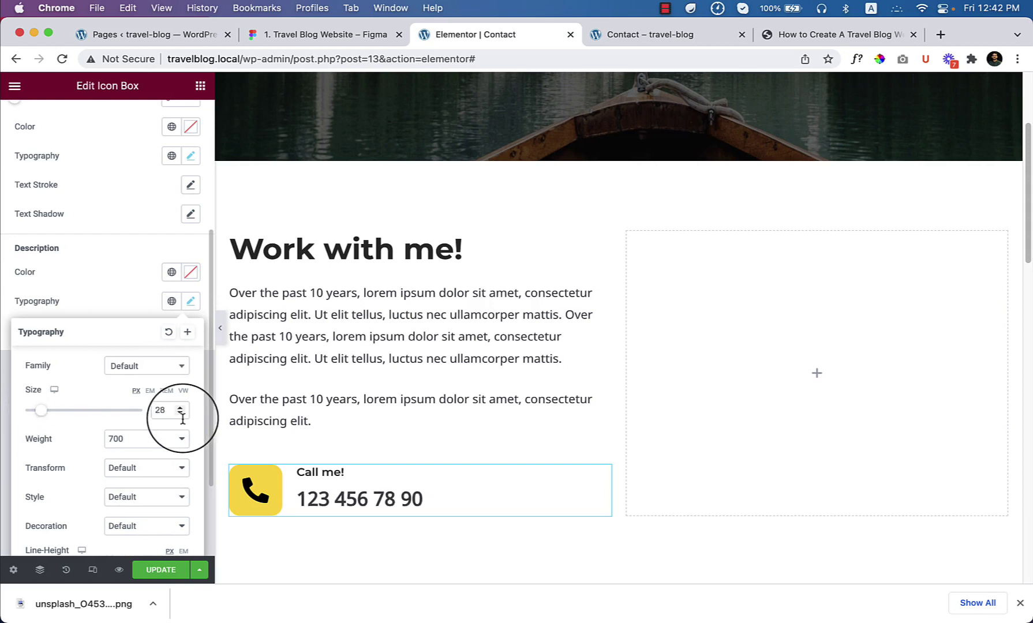
{"action": "left_click", "coordinate": [153, 440]}
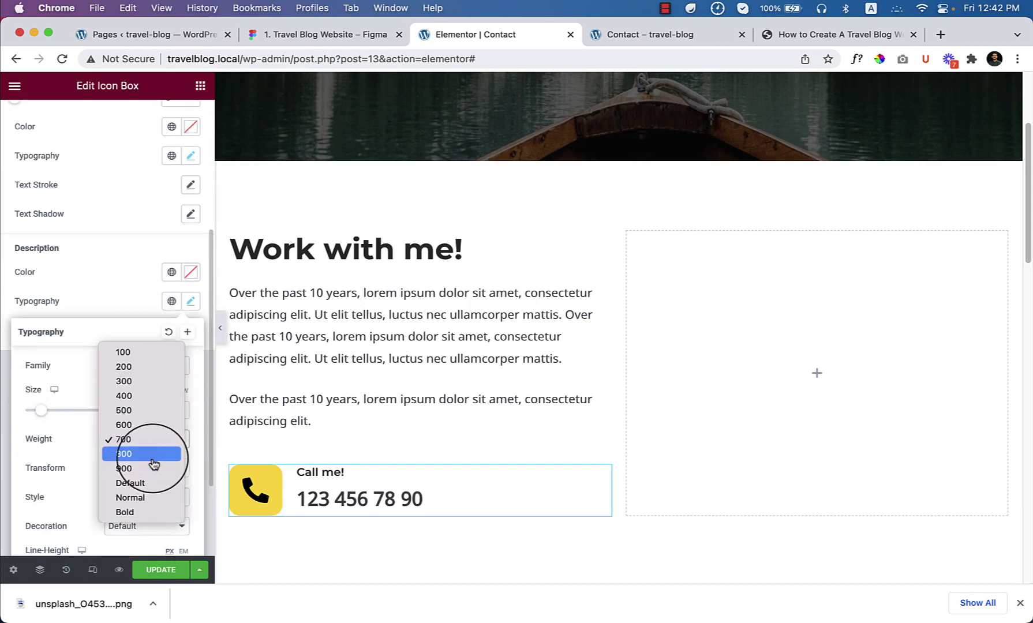
{"action": "left_click", "coordinate": [154, 454]}
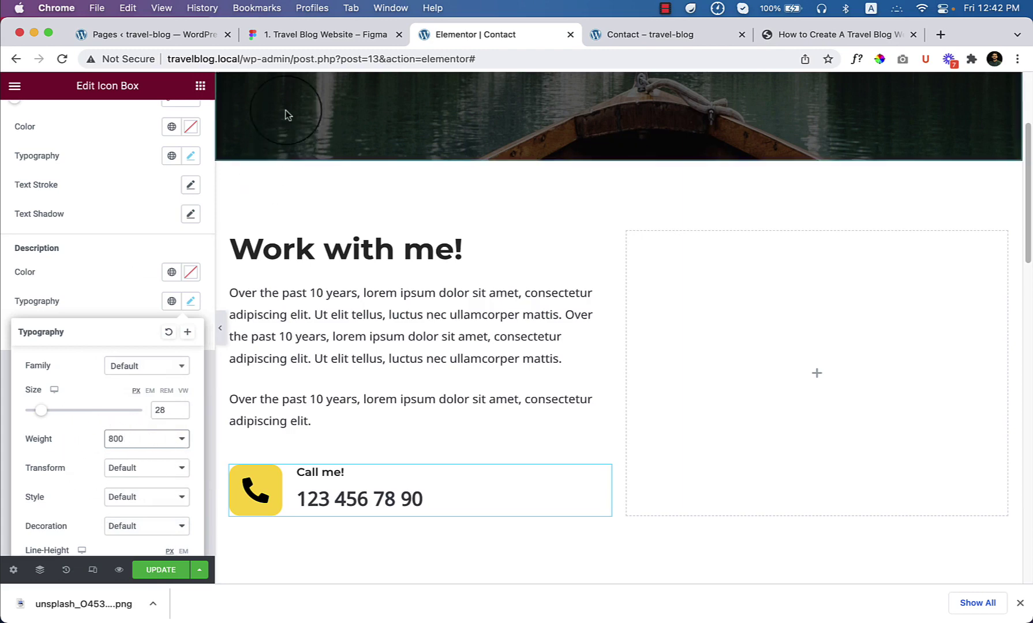
Compare the phone icon box with the Figma design, preview it without the editing panel, and review its icon, content and advanced settings
{"action": "left_click", "coordinate": [327, 34]}
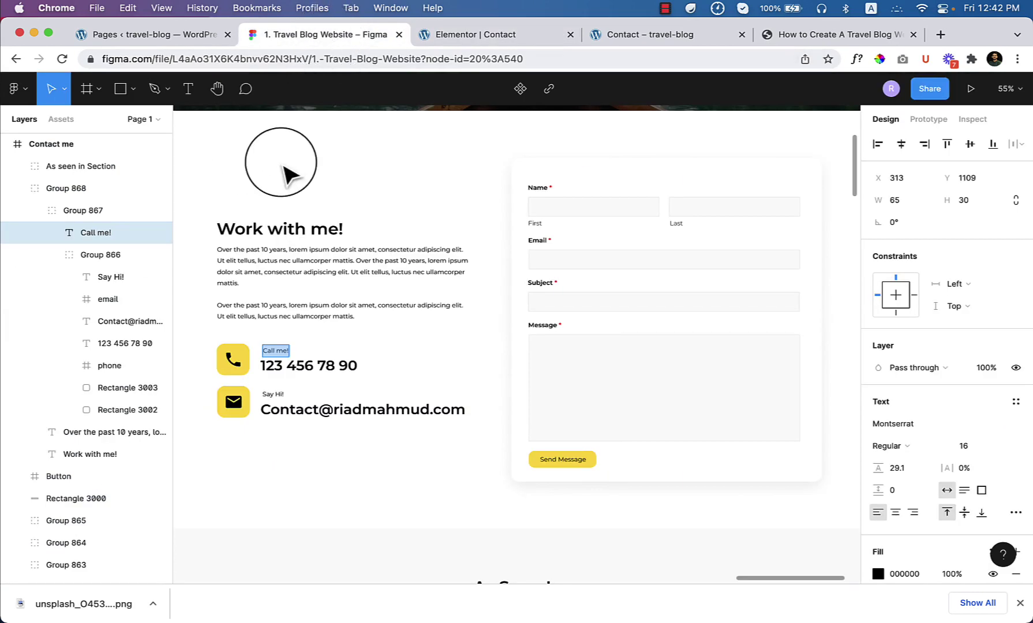
{"action": "left_click", "coordinate": [483, 35]}
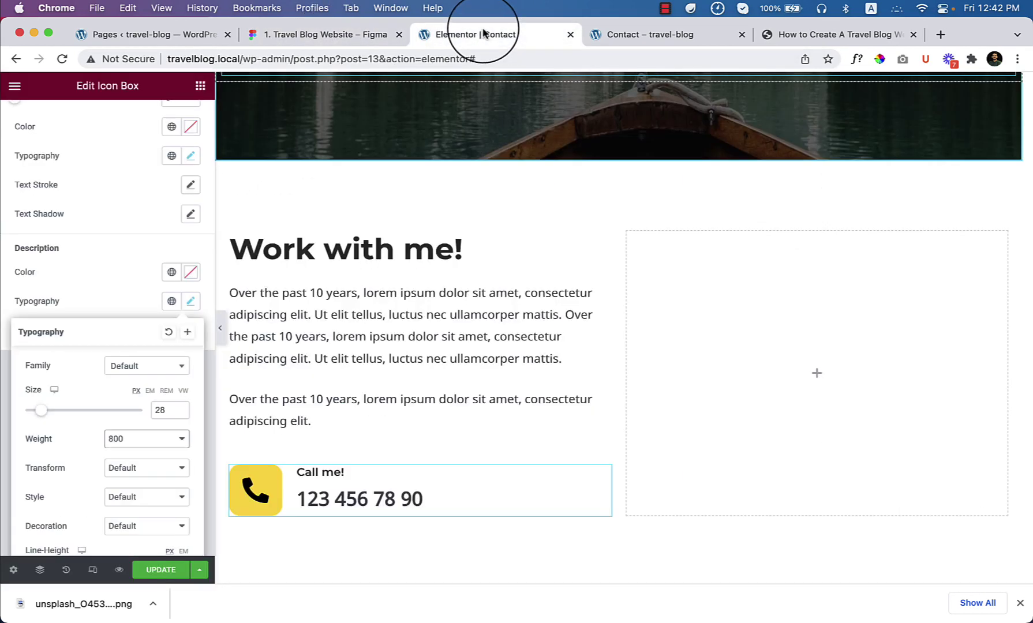
{"action": "left_click", "coordinate": [221, 331]}
{"action": "left_click", "coordinate": [220, 328]}
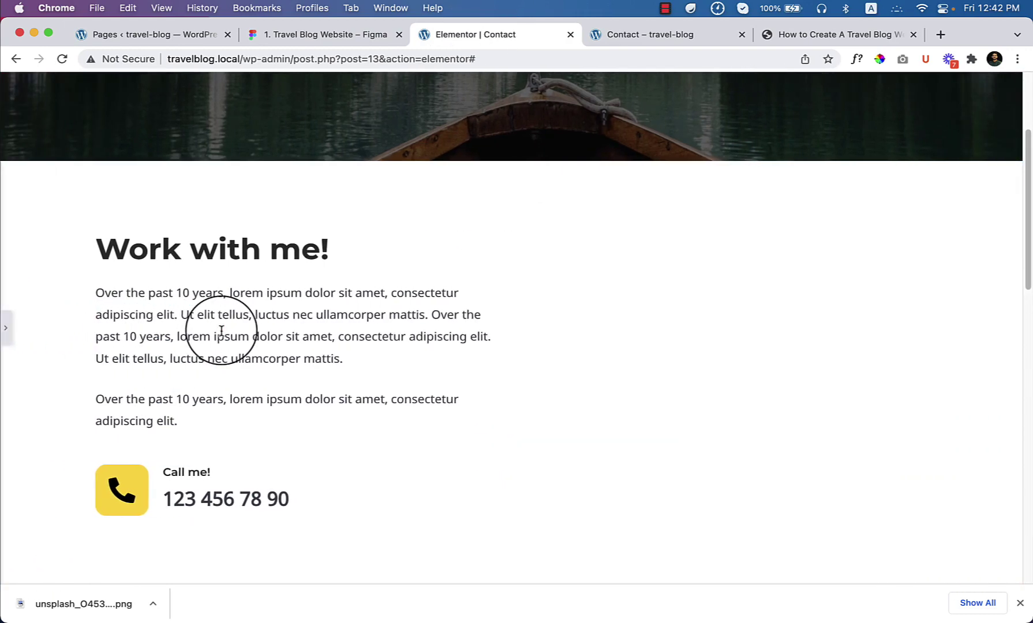
{"action": "left_click", "coordinate": [7, 328]}
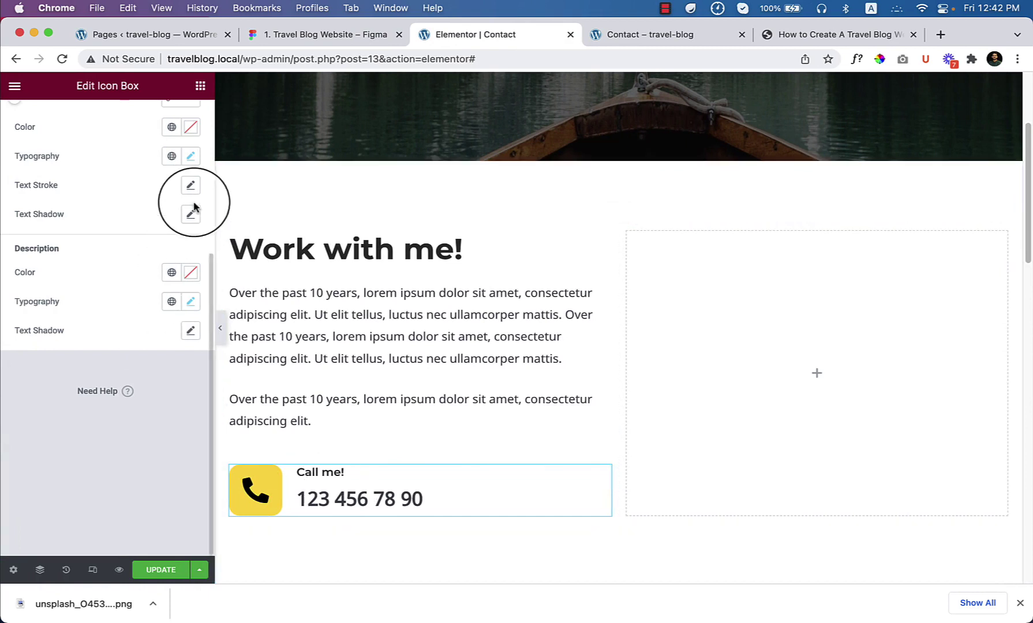
{"action": "scroll", "coordinate": [118, 342], "scroll_direction": "up", "scroll_amount": 5}
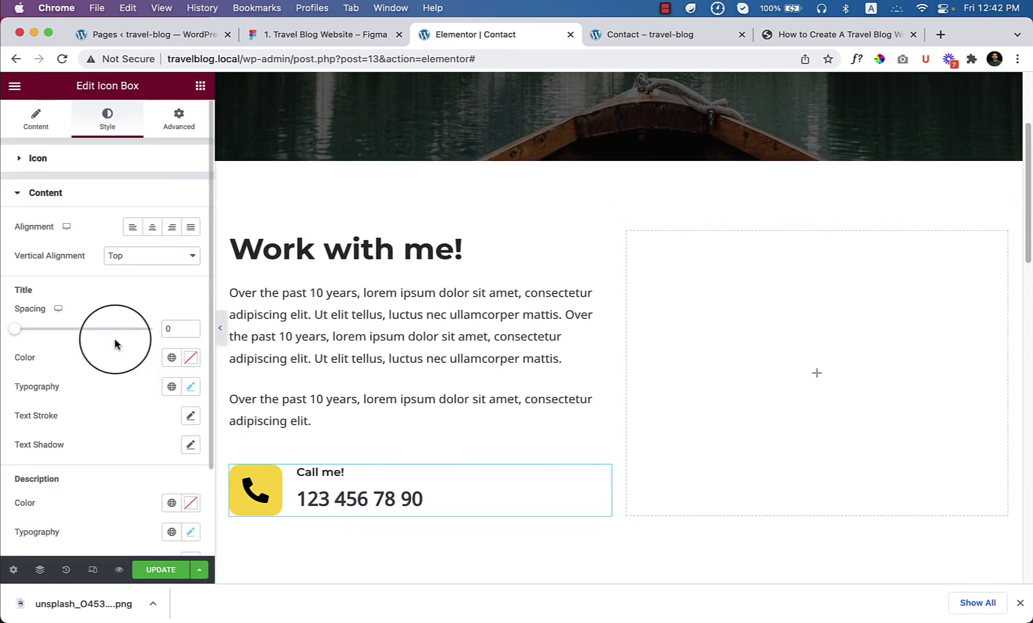
{"action": "left_click", "coordinate": [92, 171]}
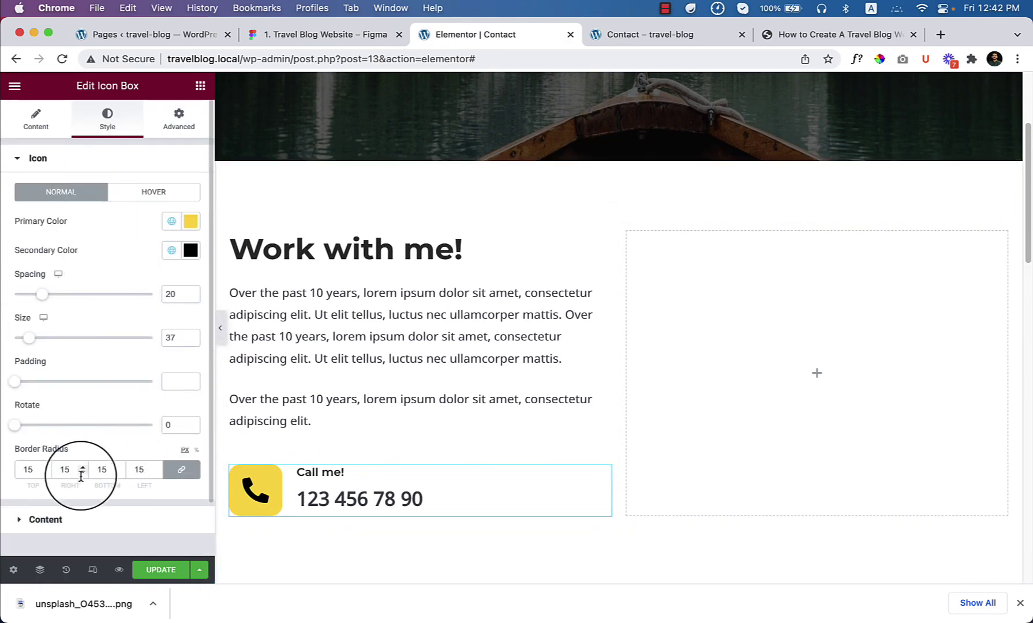
{"action": "left_click", "coordinate": [81, 514]}
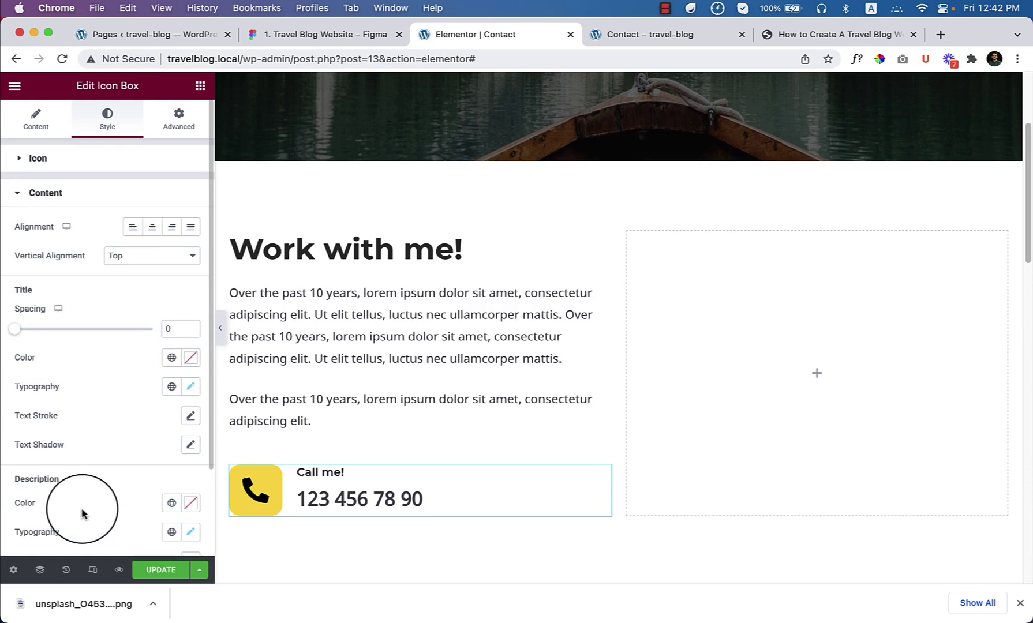
{"action": "left_click", "coordinate": [180, 118]}
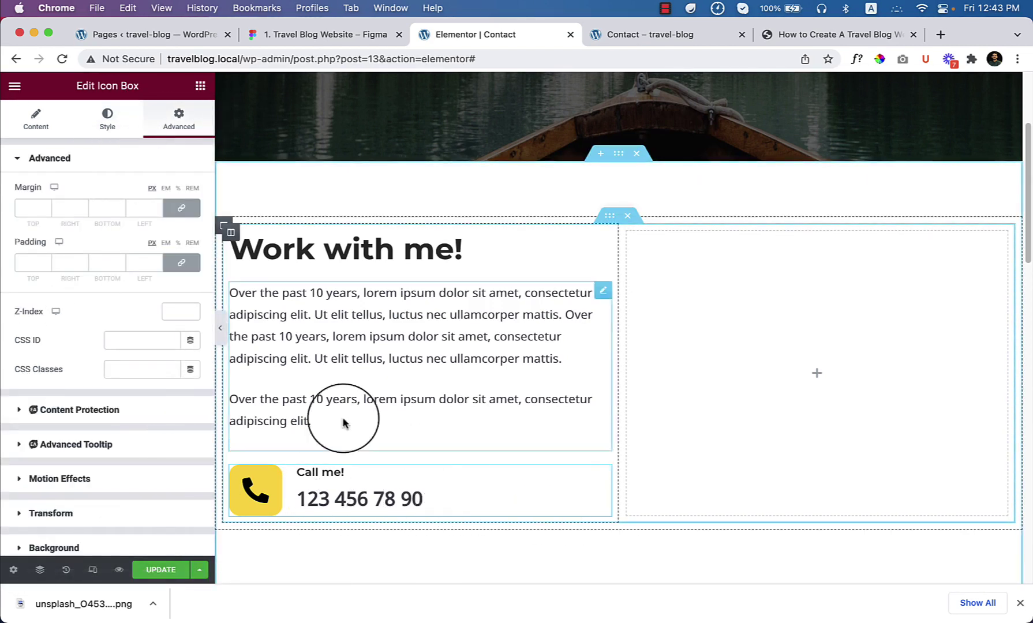
Duplicate the phone icon box and change the copy's description and mailto link to the contact e-mail address from the Figma design
{"action": "right_click", "coordinate": [586, 491]}
{"action": "left_click", "coordinate": [640, 405]}
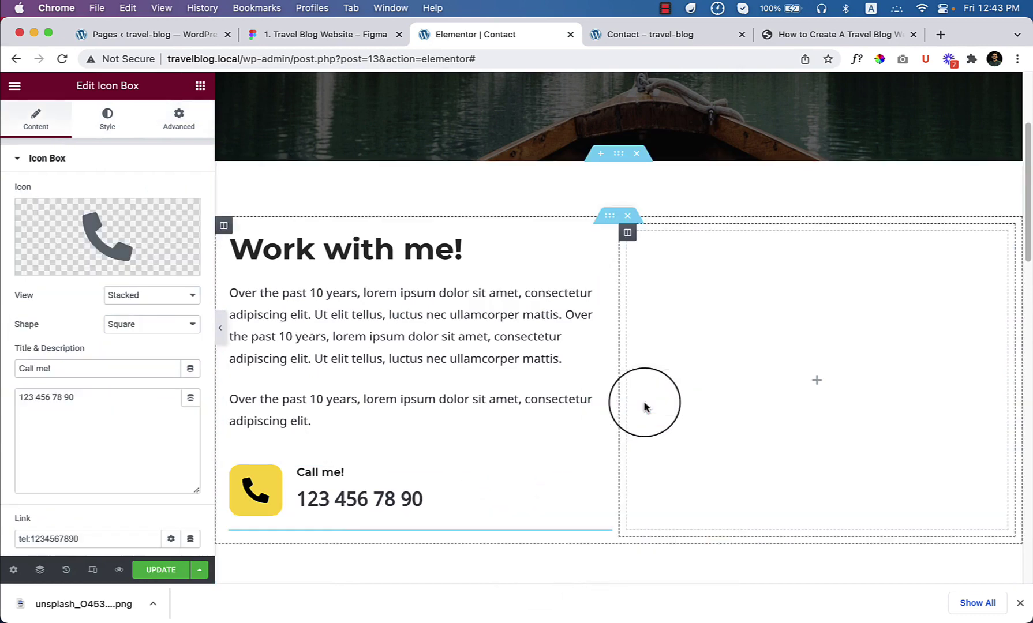
{"action": "left_click", "coordinate": [312, 42]}
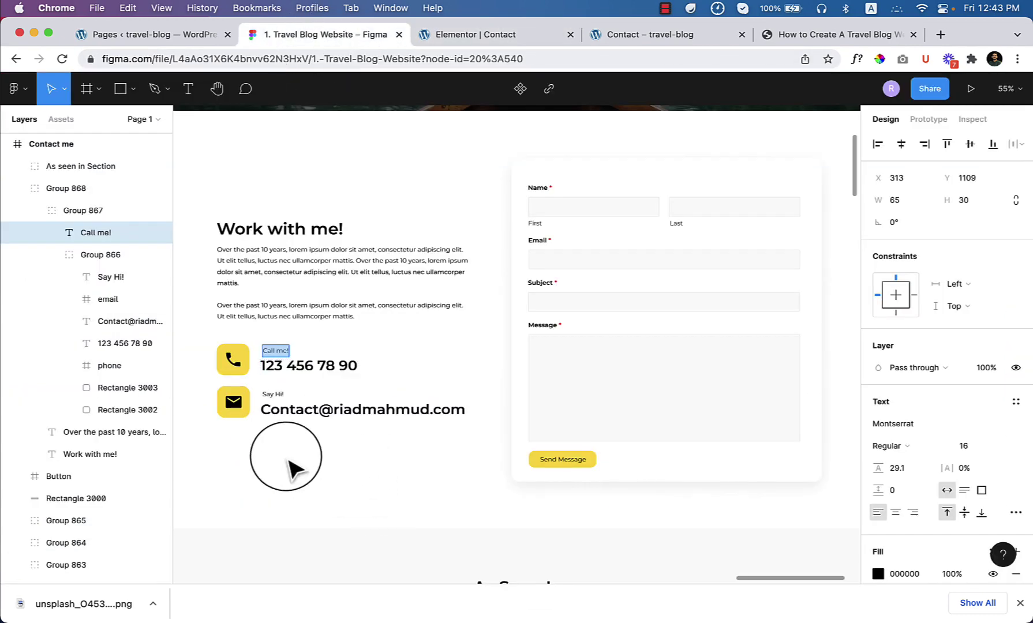
{"action": "double_click", "coordinate": [285, 408]}
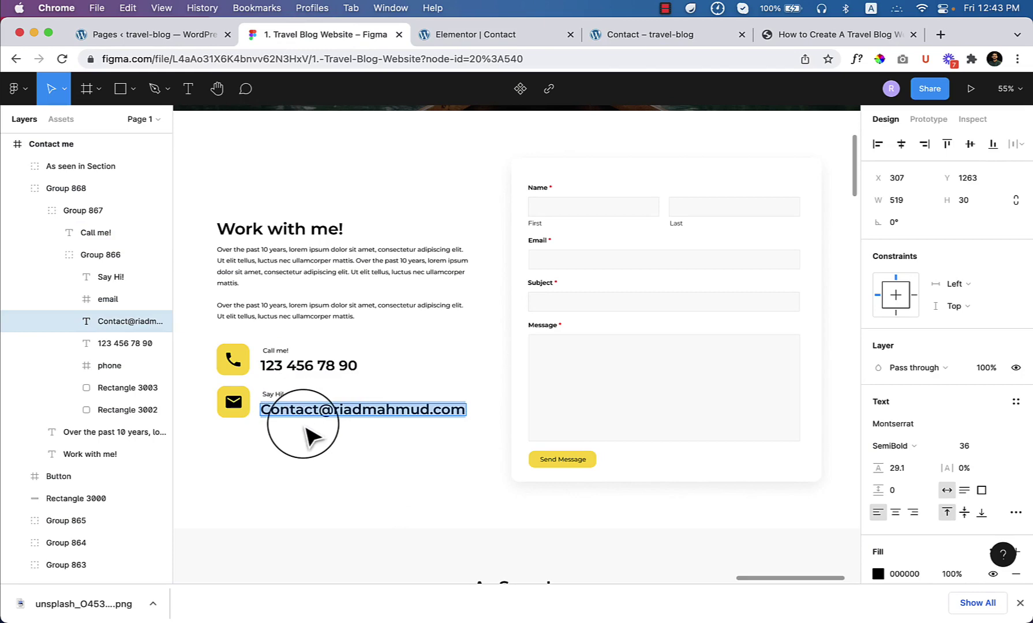
{"action": "left_click", "coordinate": [471, 43]}
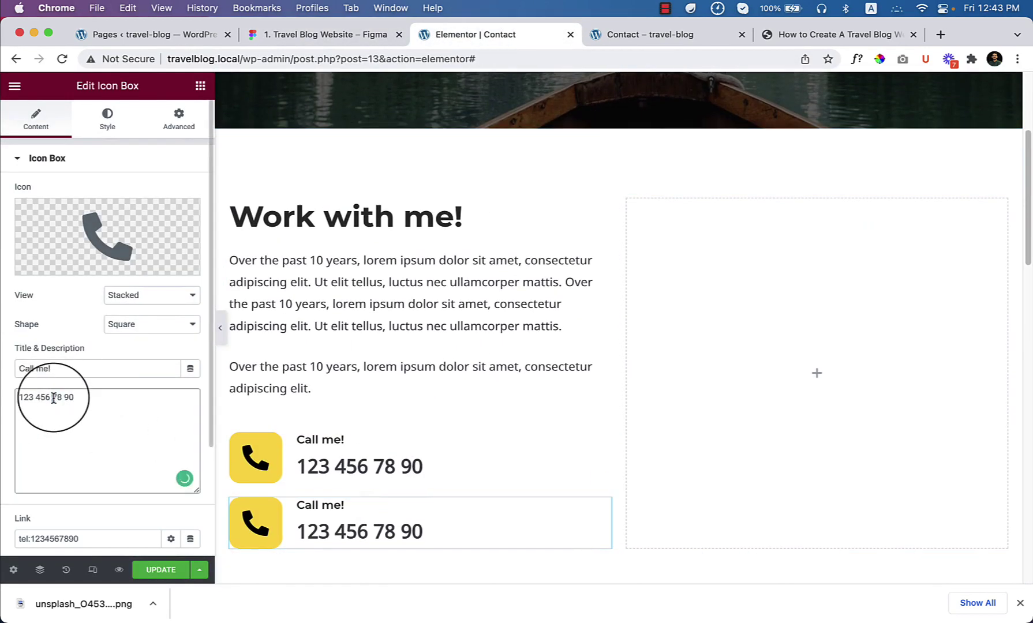
{"action": "key", "text": "super+v"}
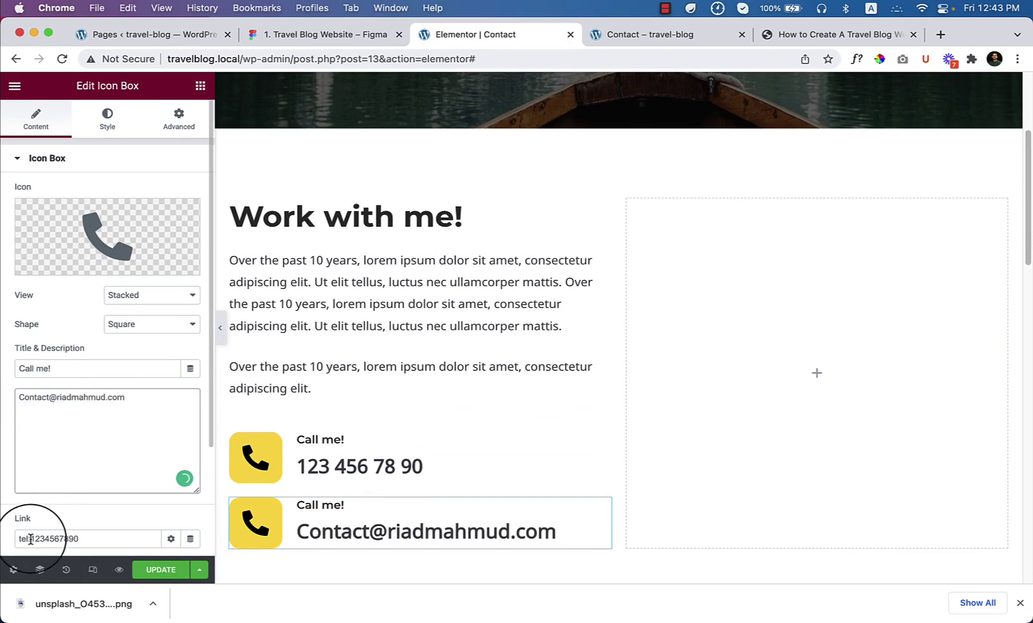
{"action": "left_click_drag", "start_coordinate": [92, 538], "coordinate": [8, 518]}
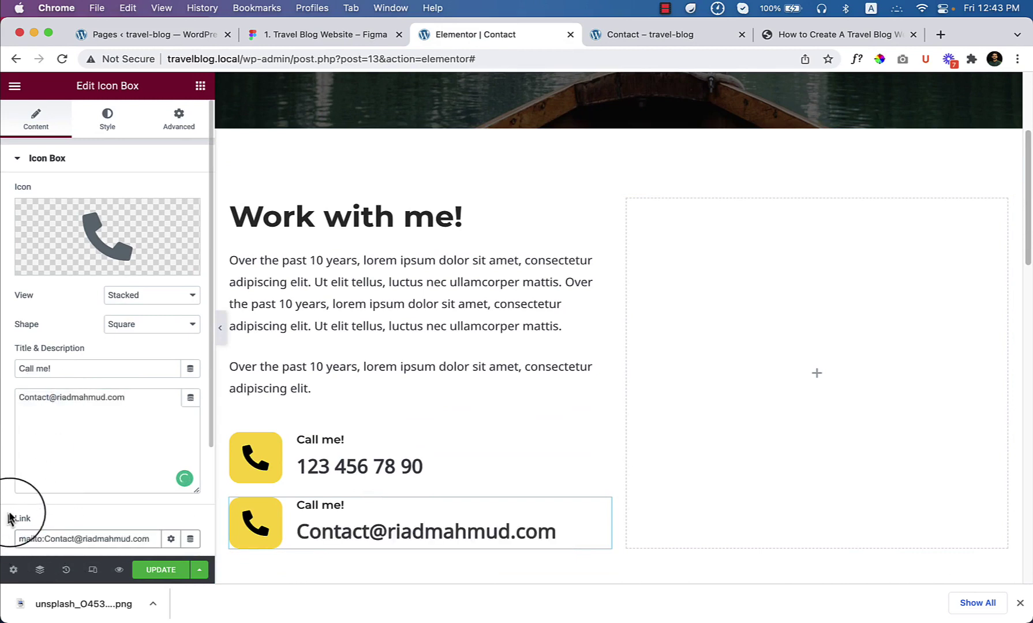
{"action": "left_click", "coordinate": [161, 570]}
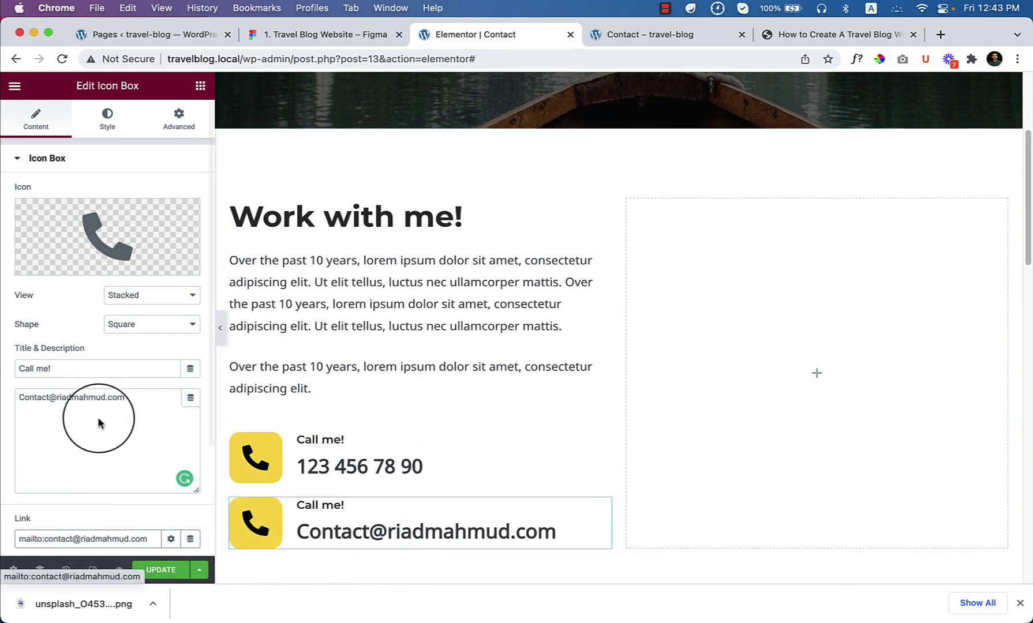
Replace the duplicated icon box's phone icon with the solid Envelope icon, searching the icon library for "env" and checking the Figma design
{"action": "left_click", "coordinate": [88, 236]}
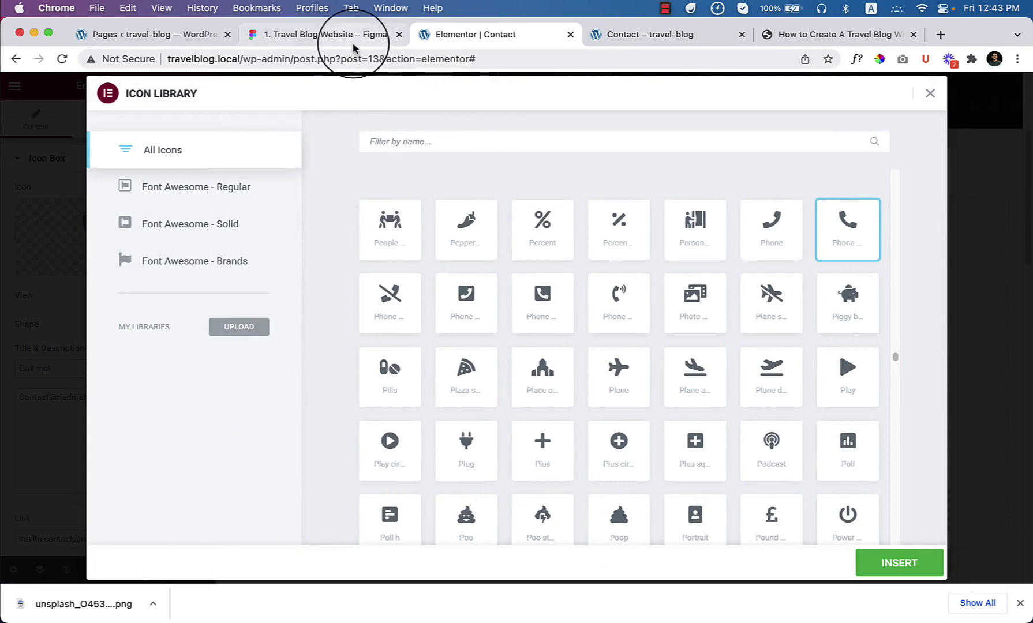
{"action": "left_click", "coordinate": [324, 36]}
{"action": "left_click", "coordinate": [498, 40]}
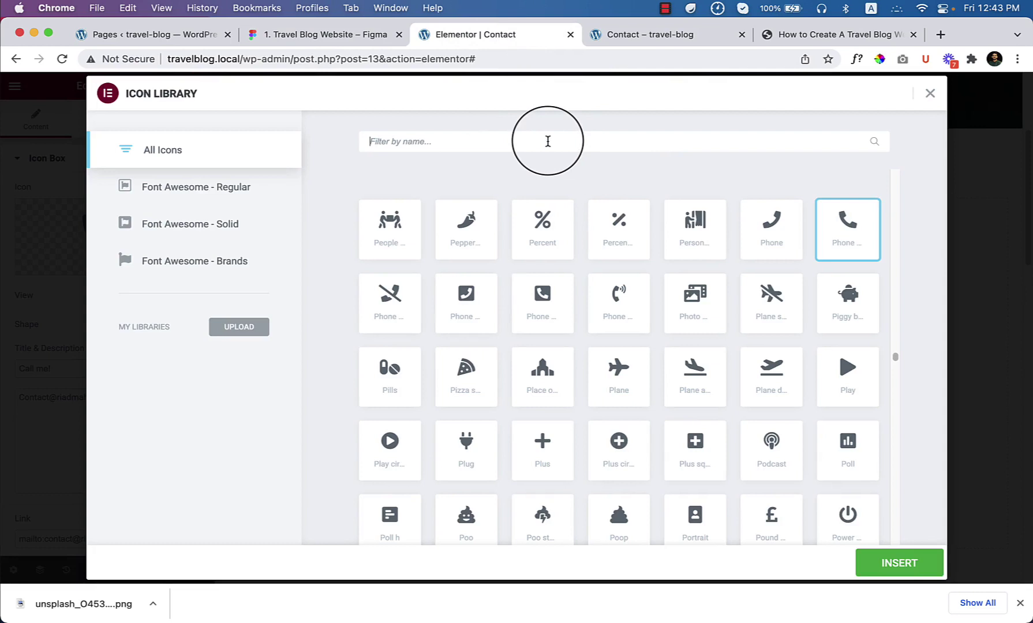
{"action": "type", "text": "en"}
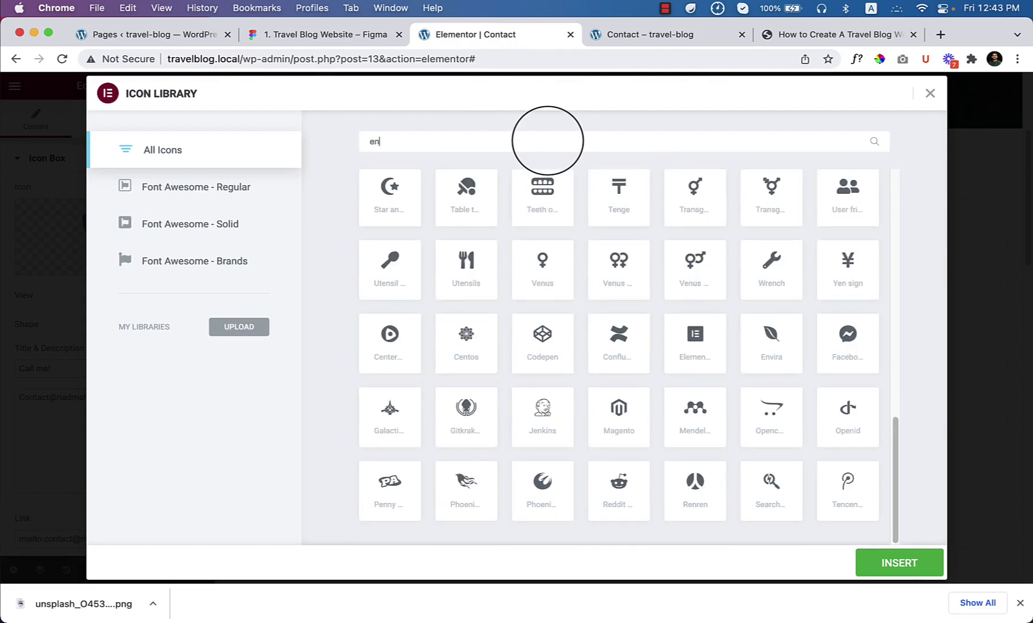
{"action": "type", "text": "v"}
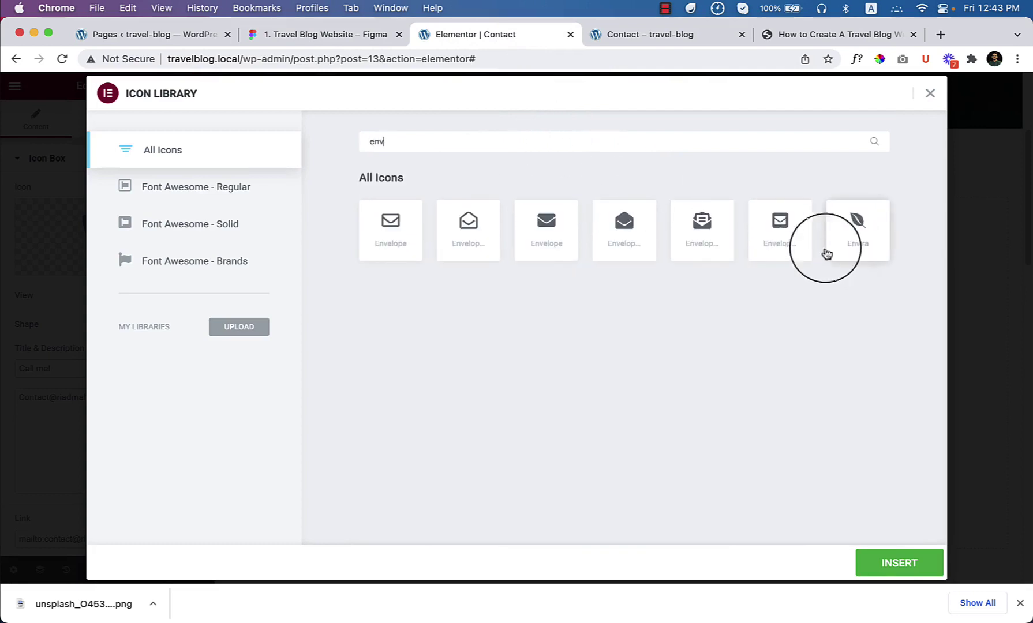
{"action": "left_click", "coordinate": [563, 253]}
{"action": "left_click", "coordinate": [881, 563]}
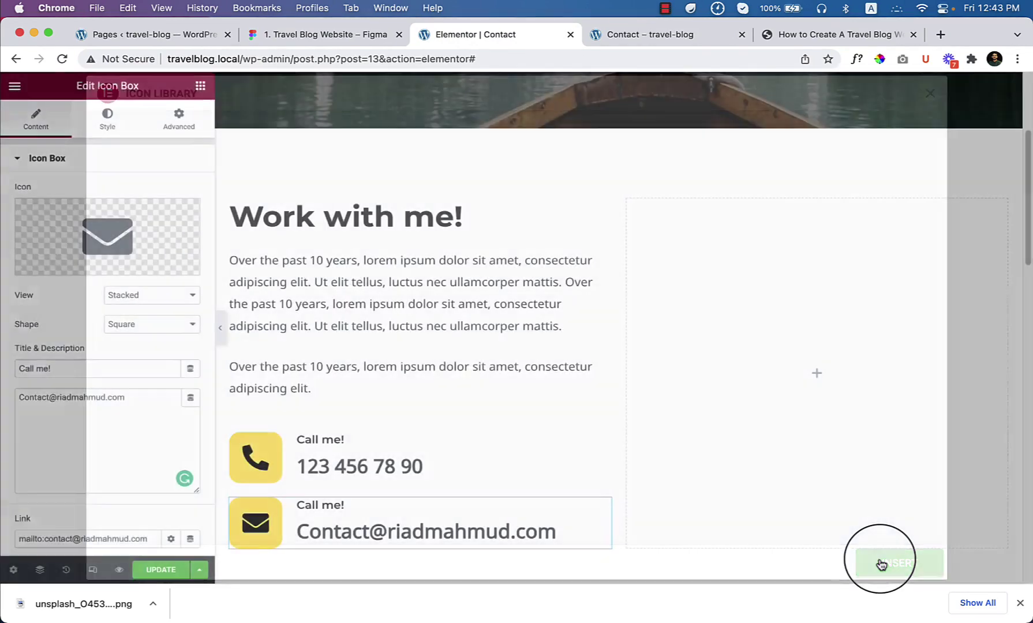
Preview the contact section without the editing panel and save the page changes
{"action": "left_click", "coordinate": [224, 336]}
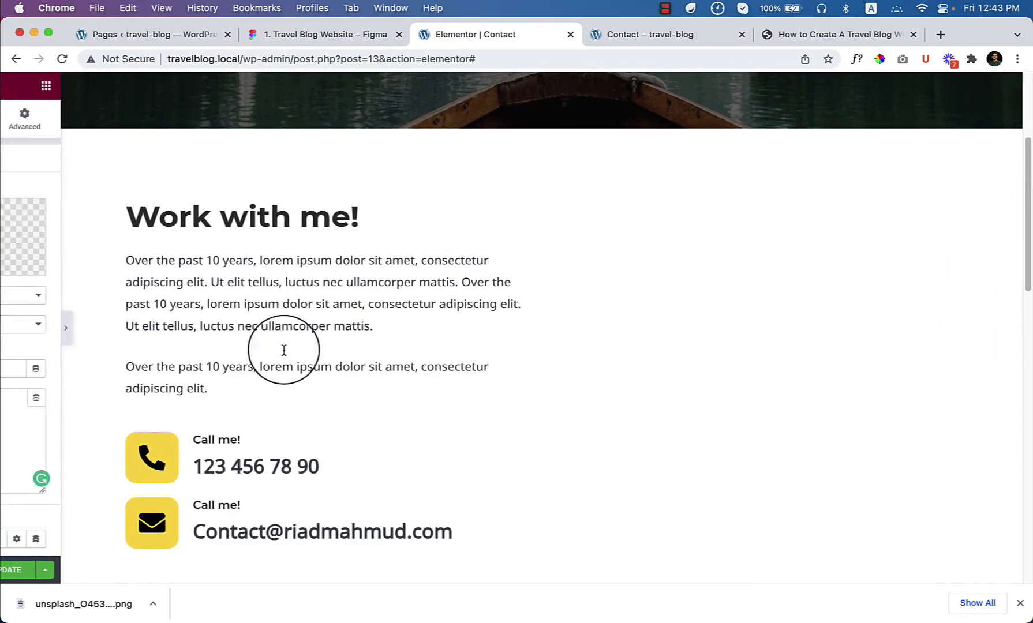
{"action": "scroll", "coordinate": [593, 422], "scroll_direction": "down", "scroll_amount": 2}
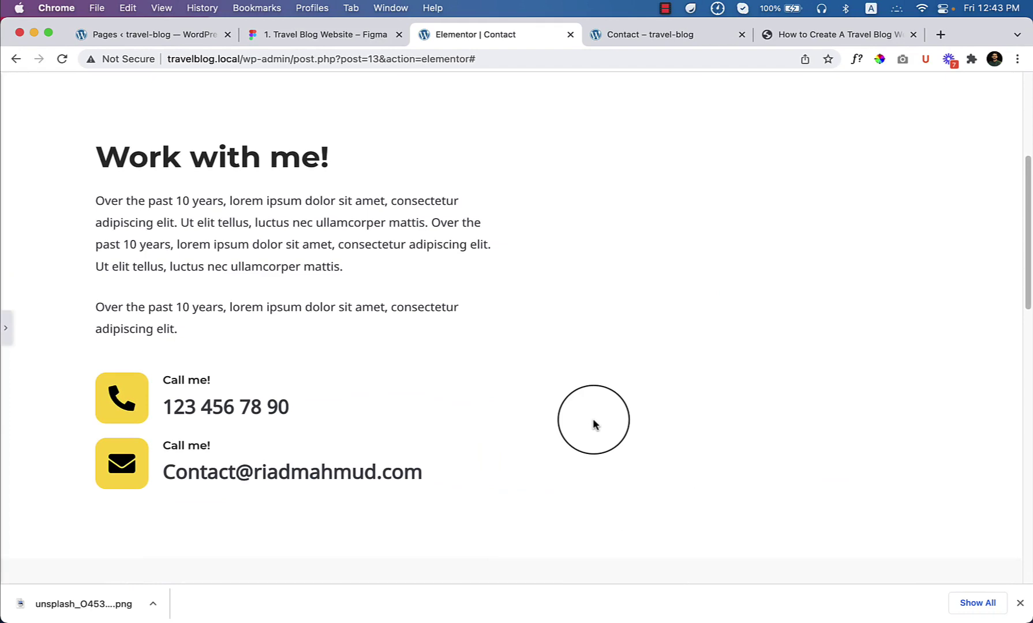
{"action": "scroll", "coordinate": [594, 425], "scroll_direction": "up", "scroll_amount": 5}
{"action": "scroll", "coordinate": [630, 429], "scroll_direction": "down", "scroll_amount": 1}
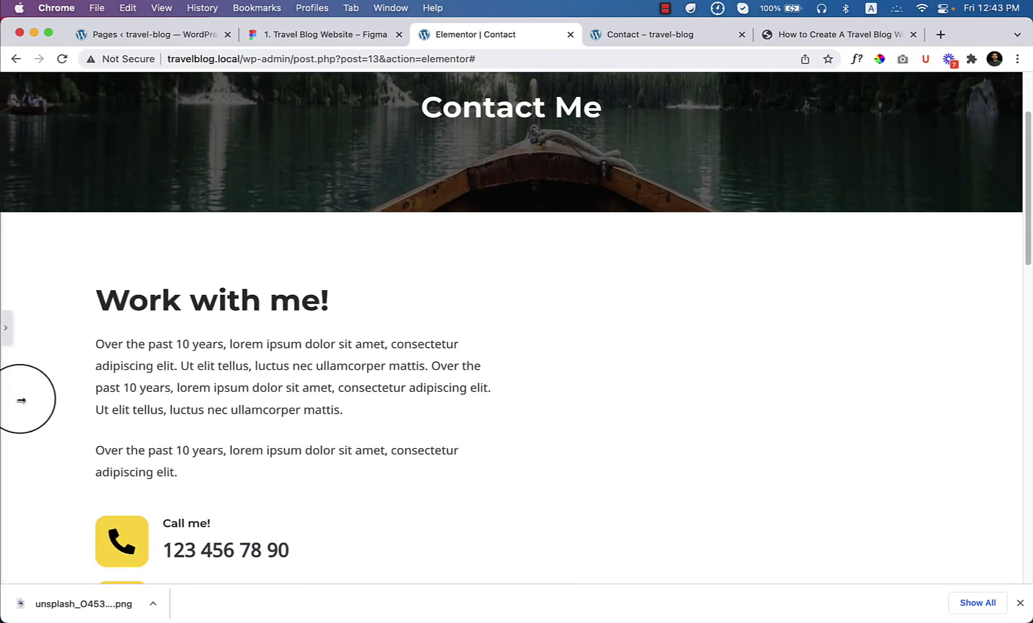
{"action": "left_click", "coordinate": [10, 328]}
{"action": "left_click", "coordinate": [154, 570]}
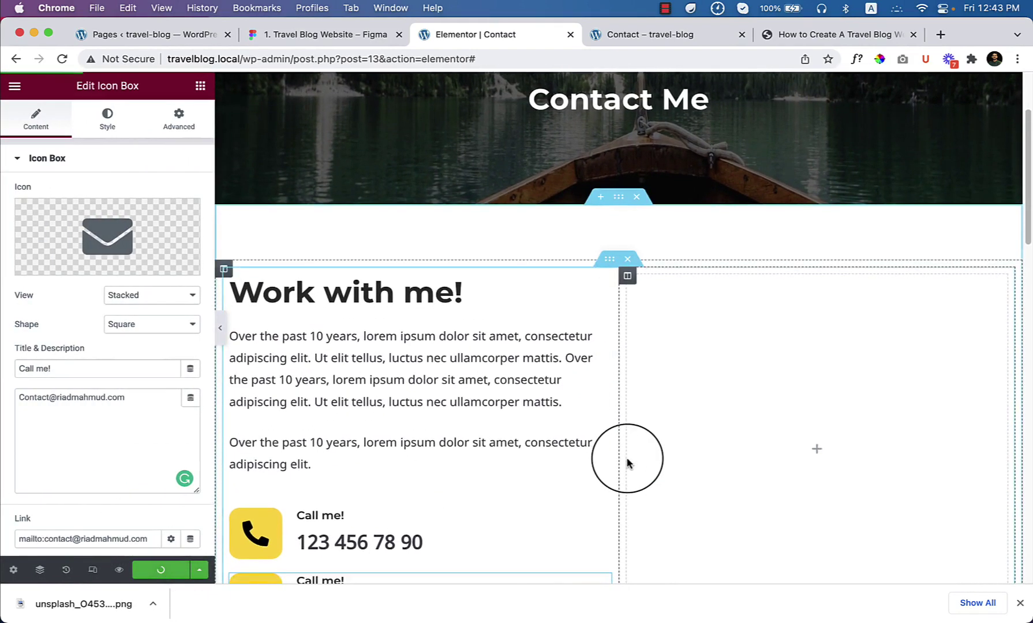
Try placing the WPForms widget, found by searching for "contact", in the empty column beside the contact details, and delete it again
{"action": "scroll", "coordinate": [627, 462], "scroll_direction": "down", "scroll_amount": 10}
{"action": "scroll", "coordinate": [684, 487], "scroll_direction": "up", "scroll_amount": 12}
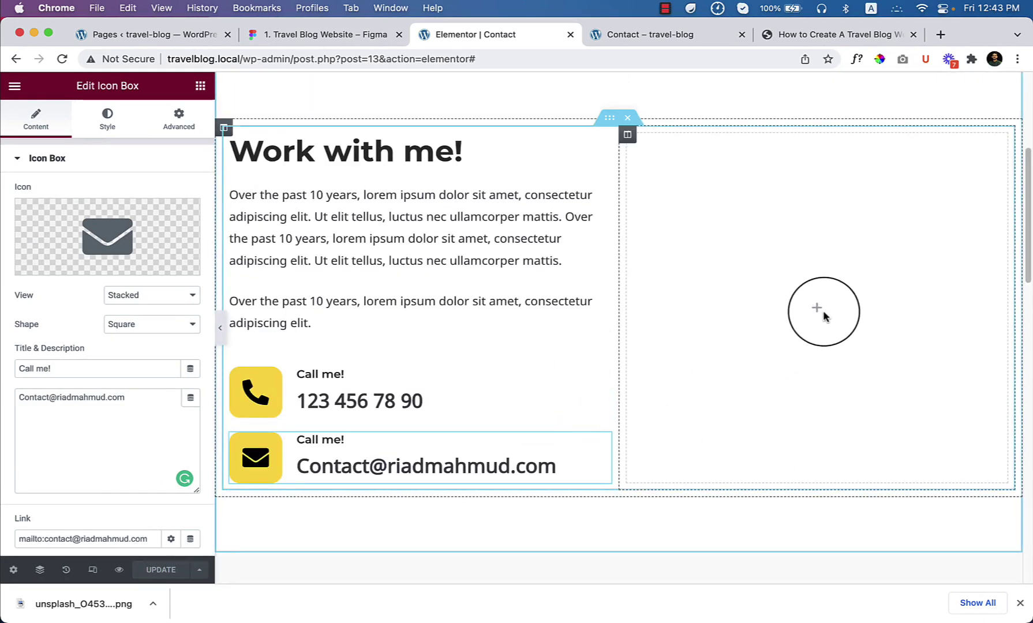
{"action": "left_click", "coordinate": [822, 315]}
{"action": "left_click", "coordinate": [50, 142]}
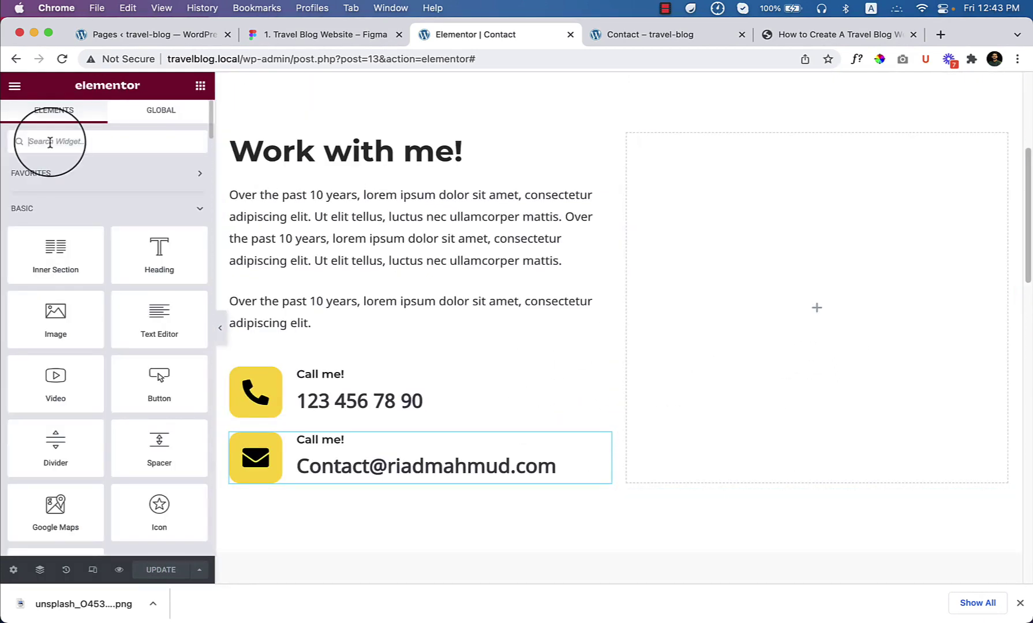
{"action": "type", "text": "contact"}
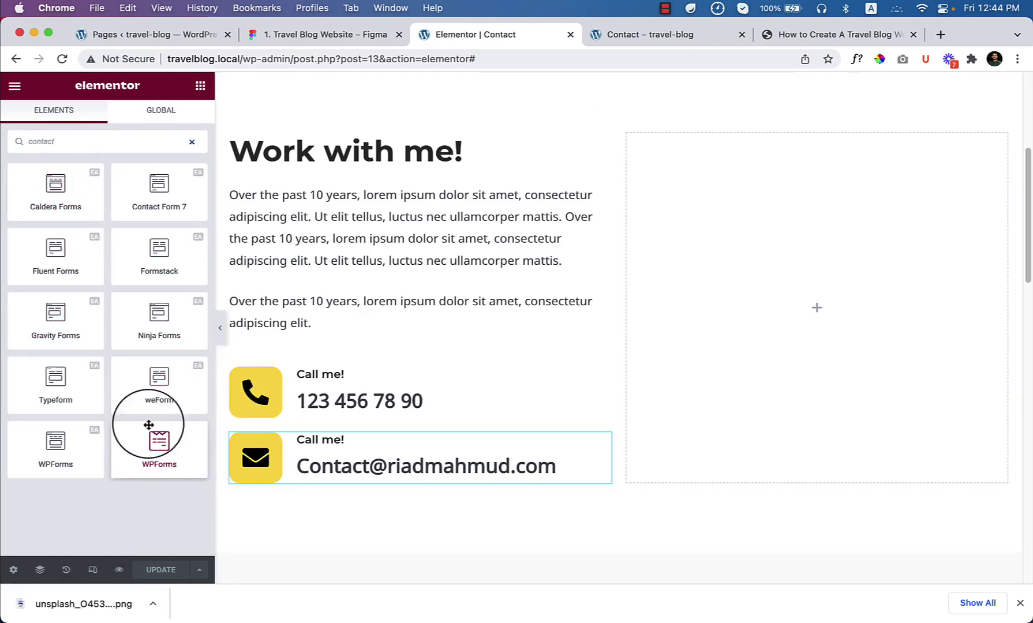
{"action": "left_click_drag", "start_coordinate": [157, 455], "coordinate": [696, 314]}
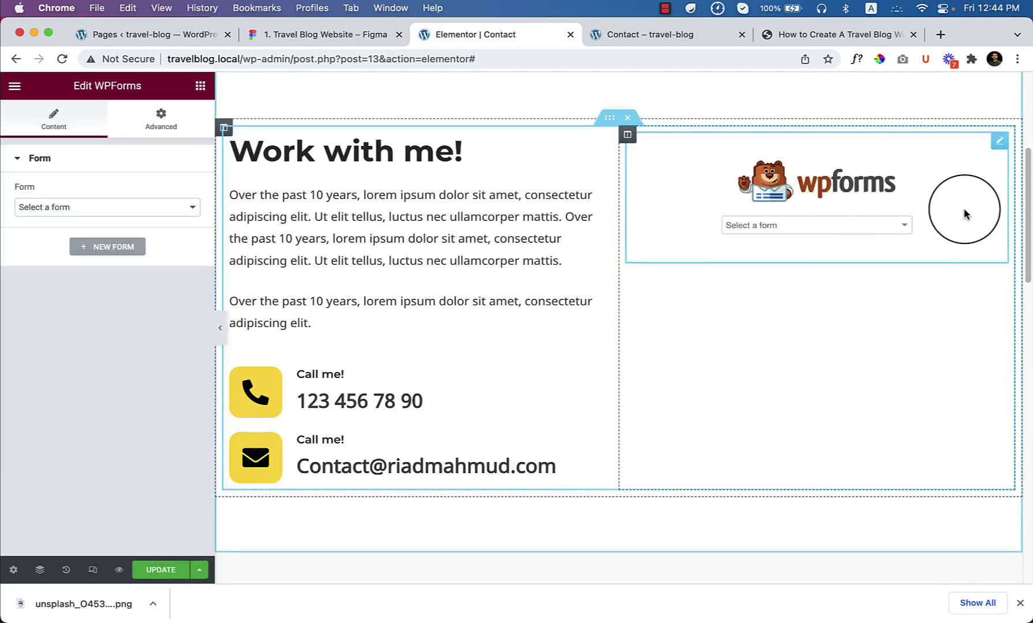
{"action": "right_click", "coordinate": [963, 214]}
{"action": "left_click", "coordinate": [941, 404]}
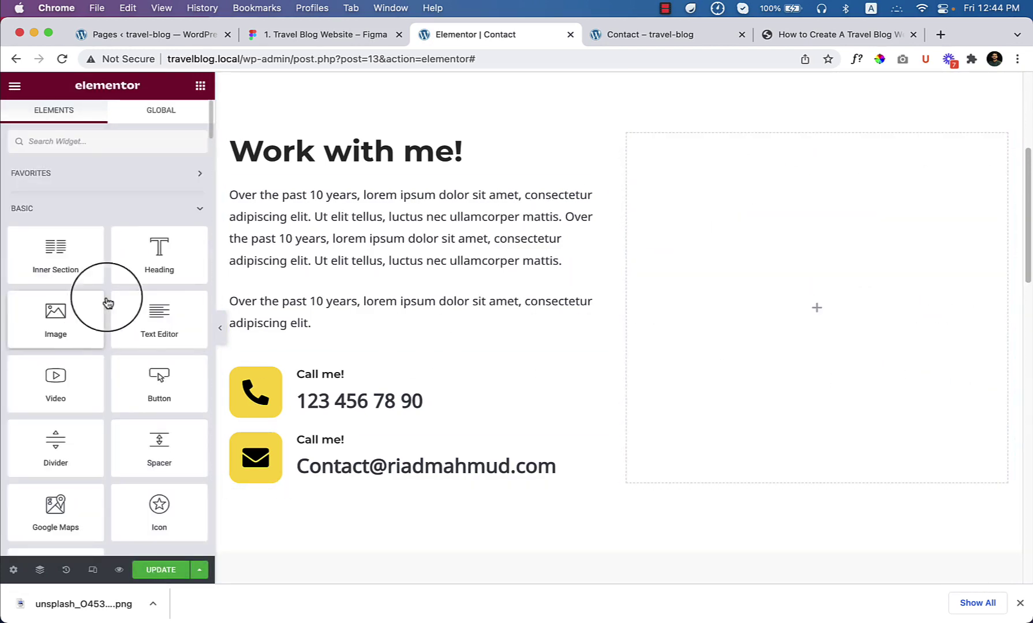
Start a new form from the WPForms overview in the WordPress dashboard and check the required form fields in the Figma design
{"action": "left_click", "coordinate": [183, 31]}
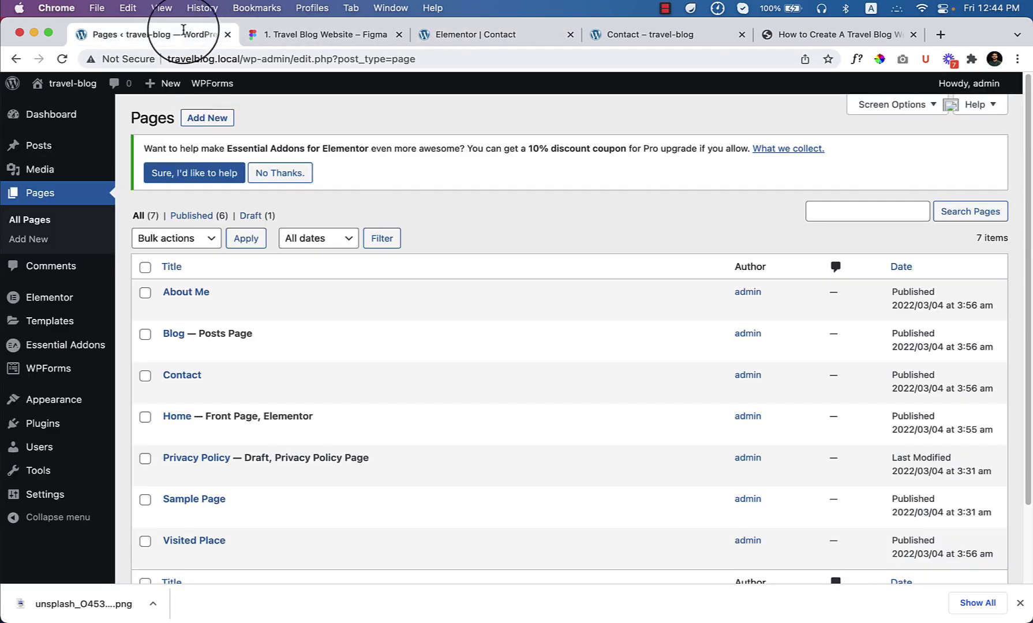
{"action": "mouse_move", "coordinate": [60, 373]}
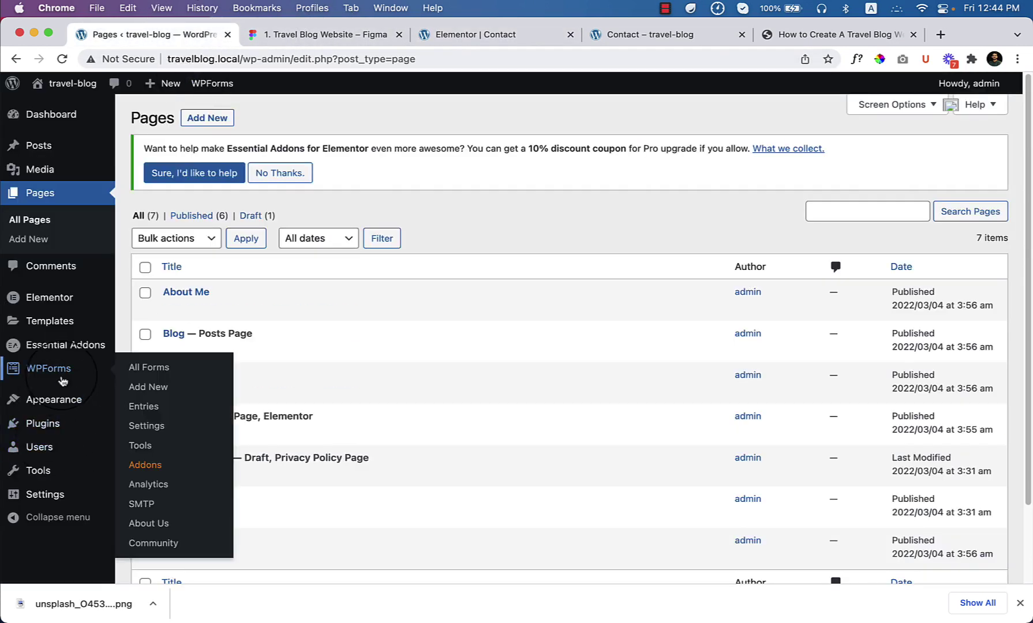
{"action": "left_click", "coordinate": [154, 372]}
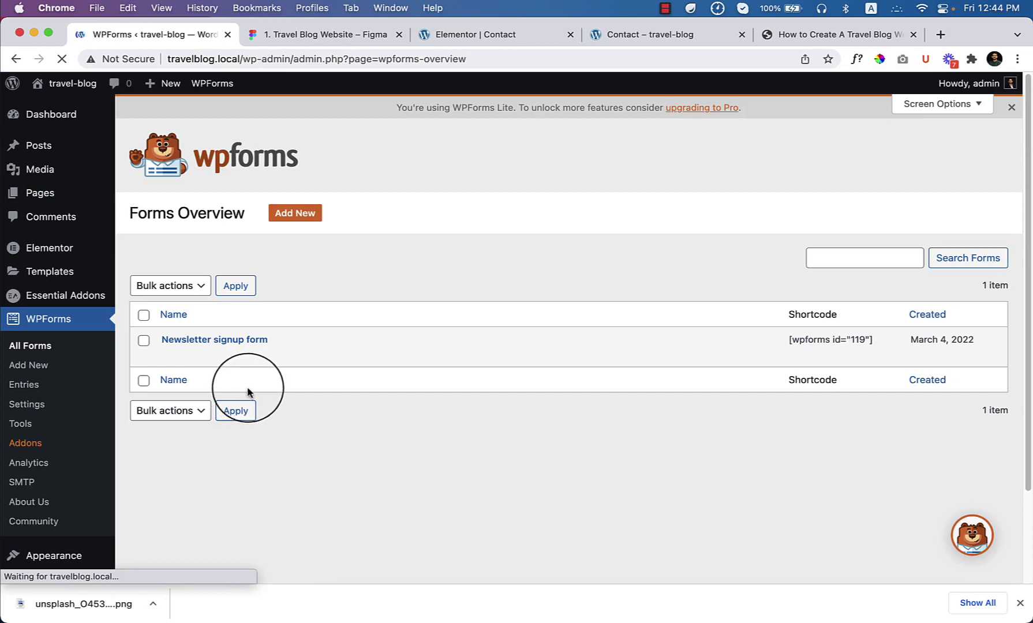
{"action": "mouse_move", "coordinate": [240, 361]}
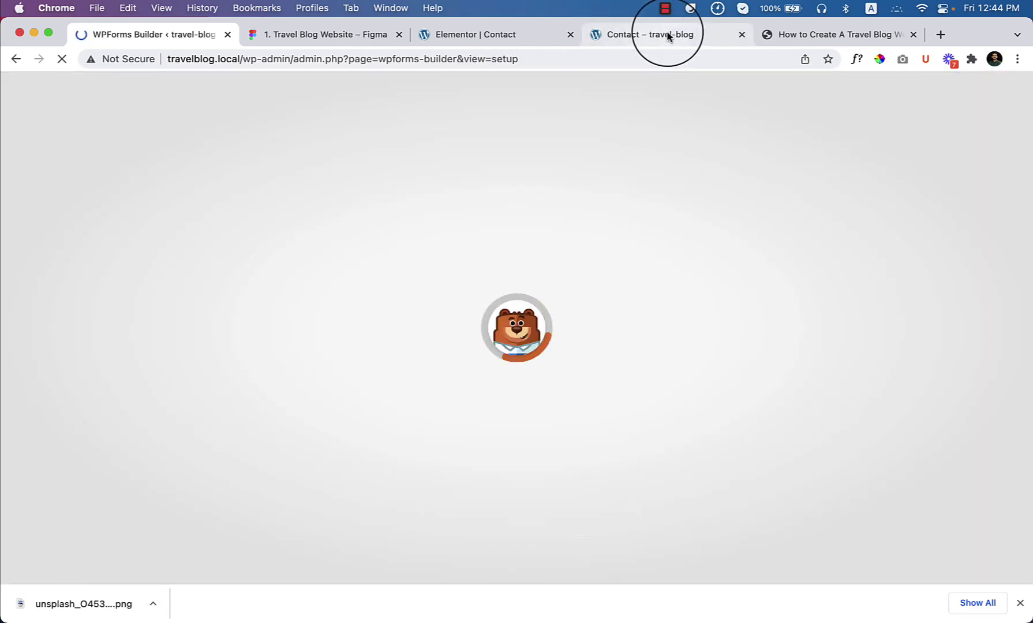
{"action": "left_click", "coordinate": [664, 35]}
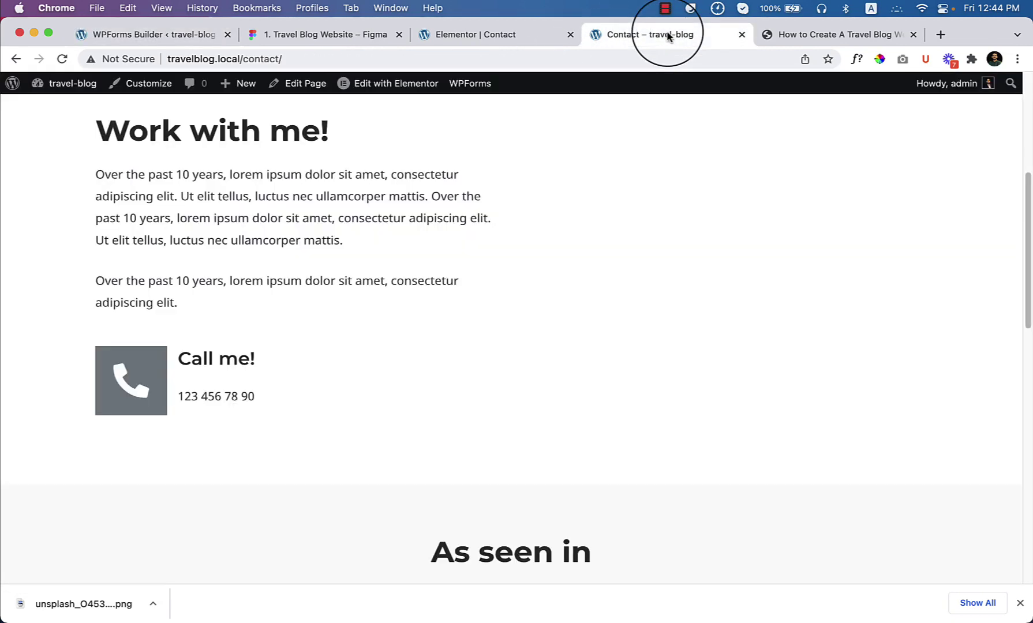
{"action": "left_click", "coordinate": [326, 36]}
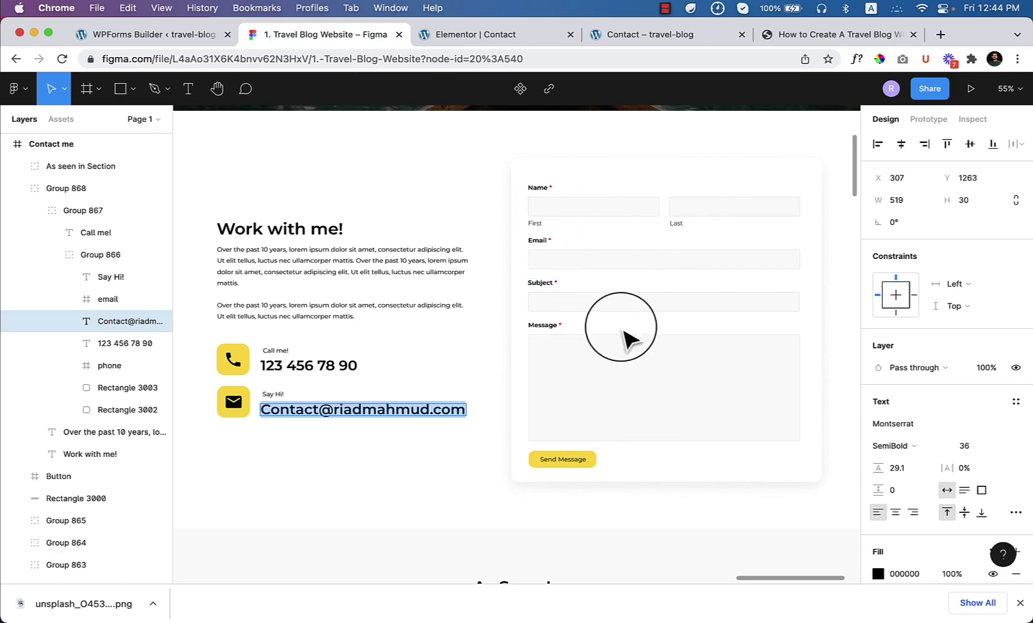
Return to the WPForms builder, name the form "Contact Form" and create it from the Blank Form template
{"action": "left_click", "coordinate": [156, 36]}
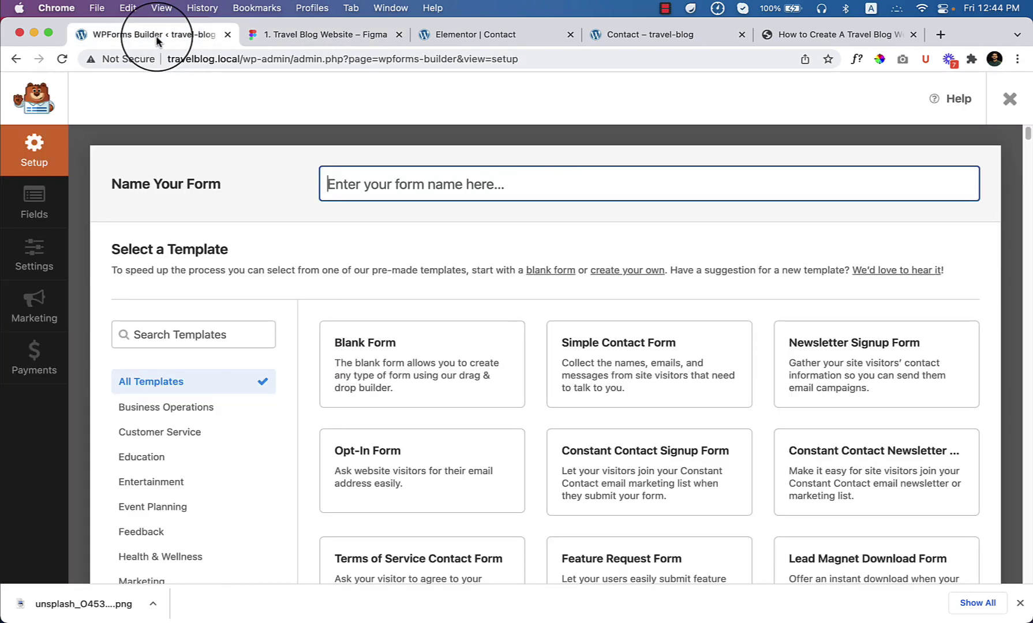
{"action": "left_click", "coordinate": [423, 190]}
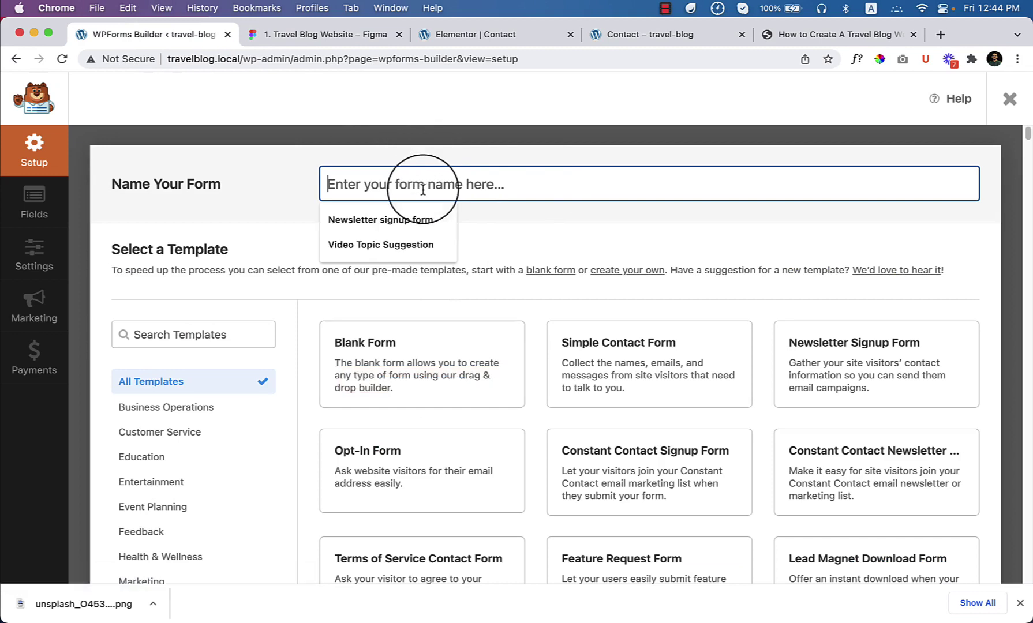
{"action": "type", "text": "Contact Form"}
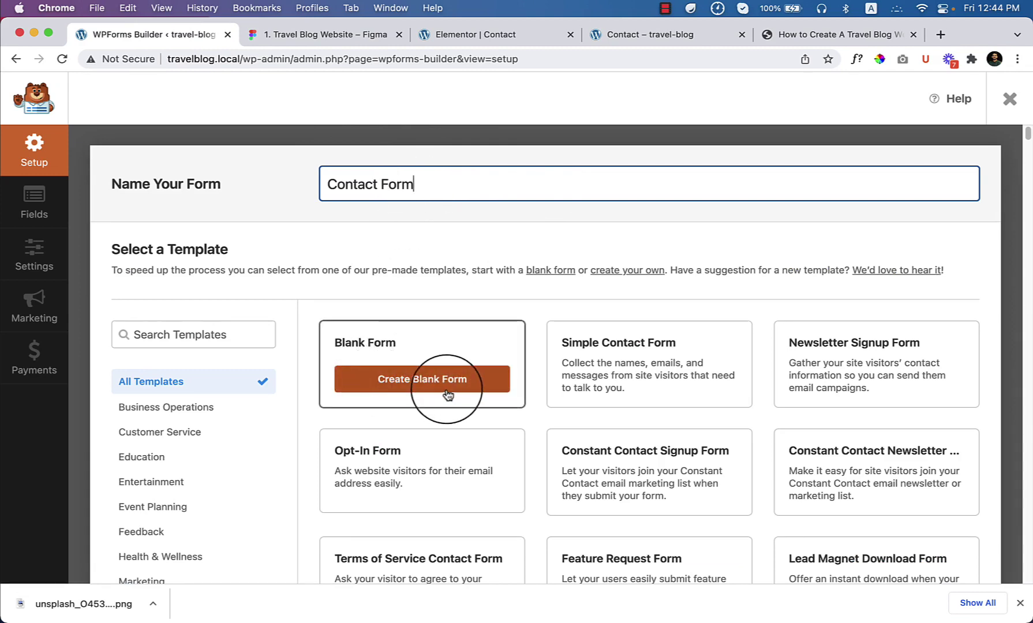
{"action": "left_click", "coordinate": [443, 384]}
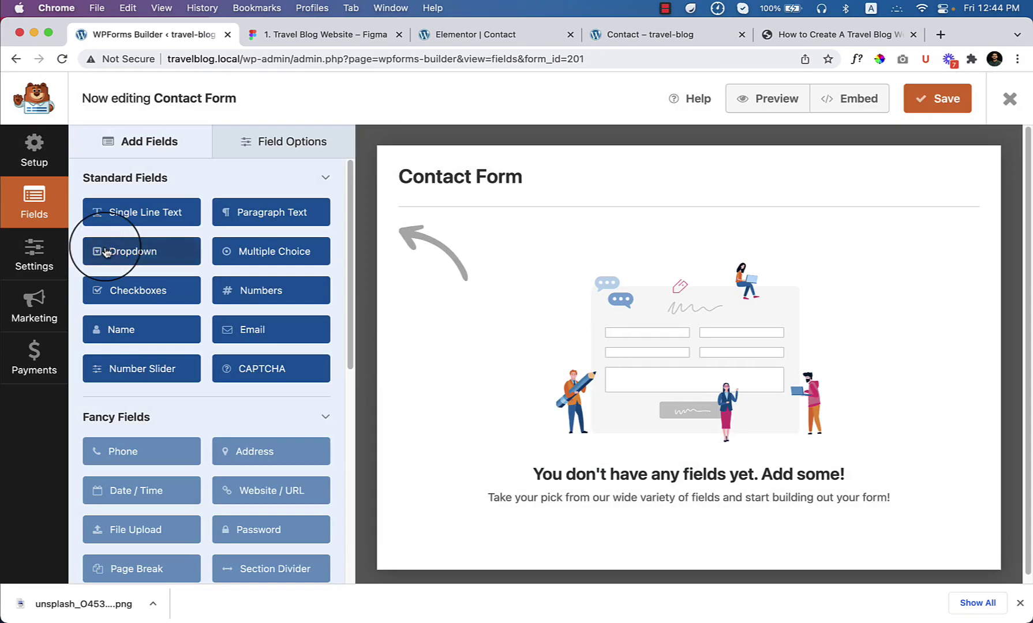
Add Name, Email, Single Line Text and Paragraph Text fields to the form in that order, following the Figma design
{"action": "left_click", "coordinate": [368, 33]}
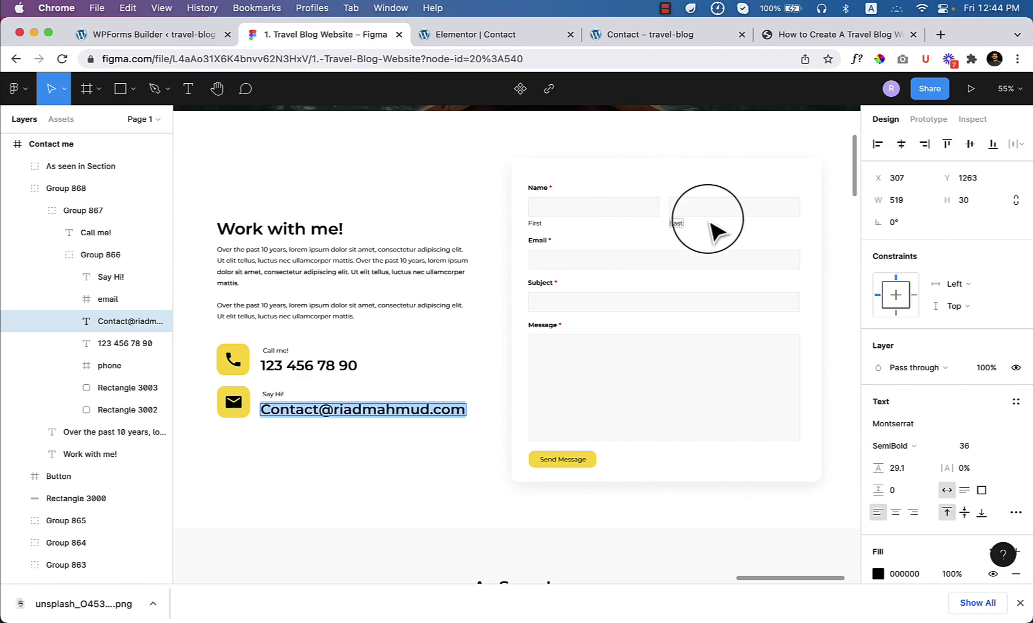
{"action": "left_click", "coordinate": [170, 34]}
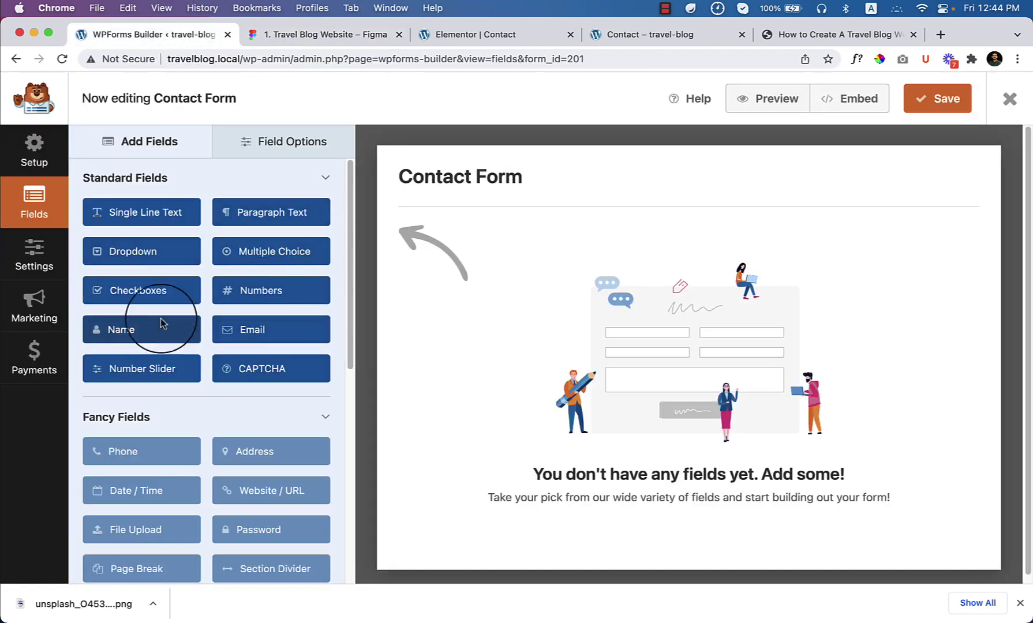
{"action": "left_click_drag", "start_coordinate": [157, 328], "coordinate": [570, 287]}
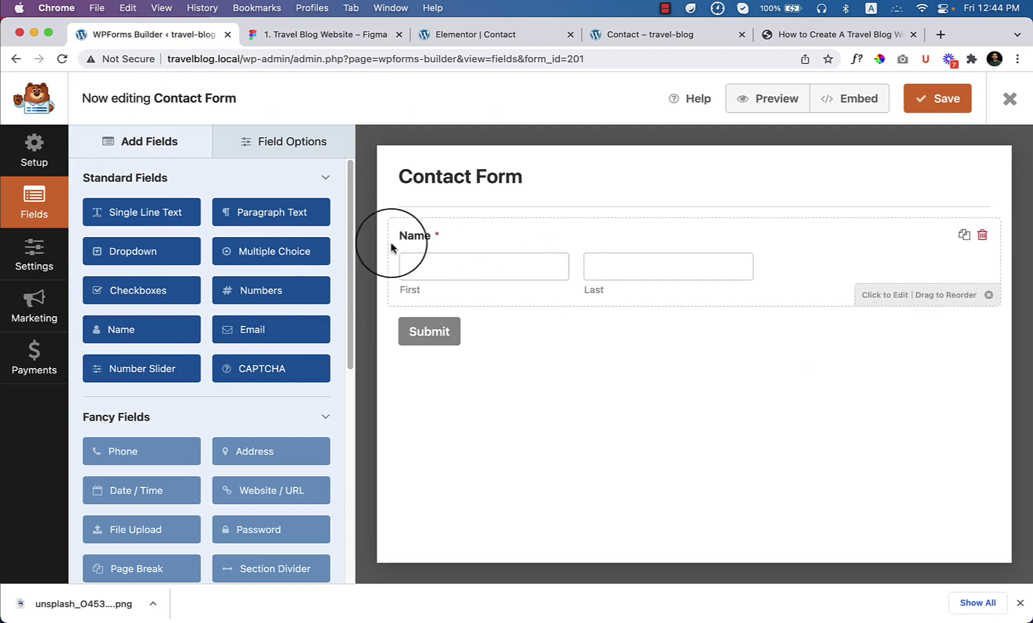
{"action": "left_click_drag", "start_coordinate": [249, 330], "coordinate": [579, 282]}
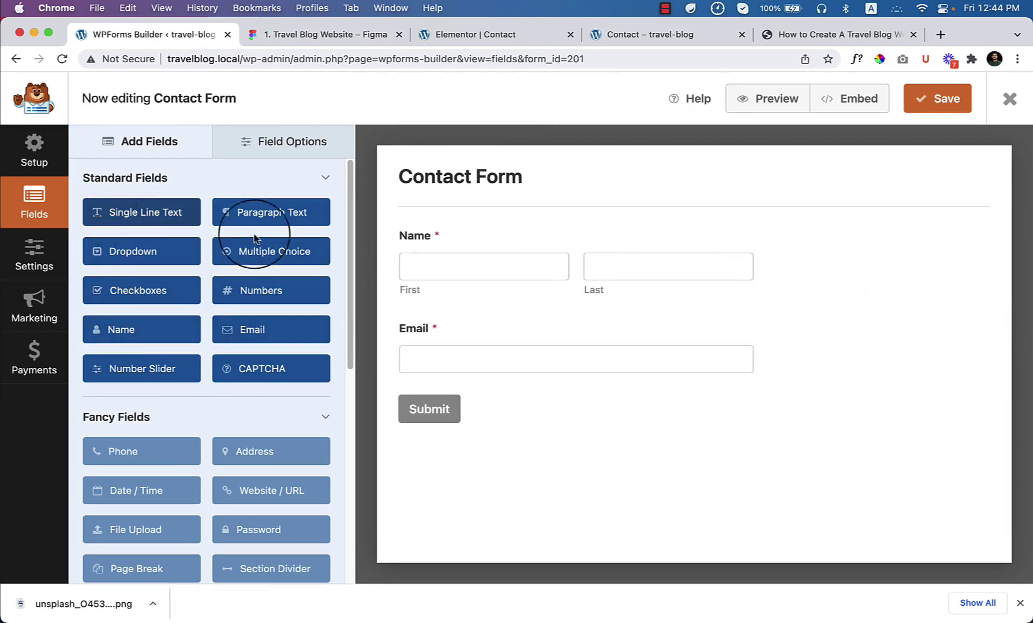
{"action": "left_click_drag", "start_coordinate": [142, 212], "coordinate": [521, 387]}
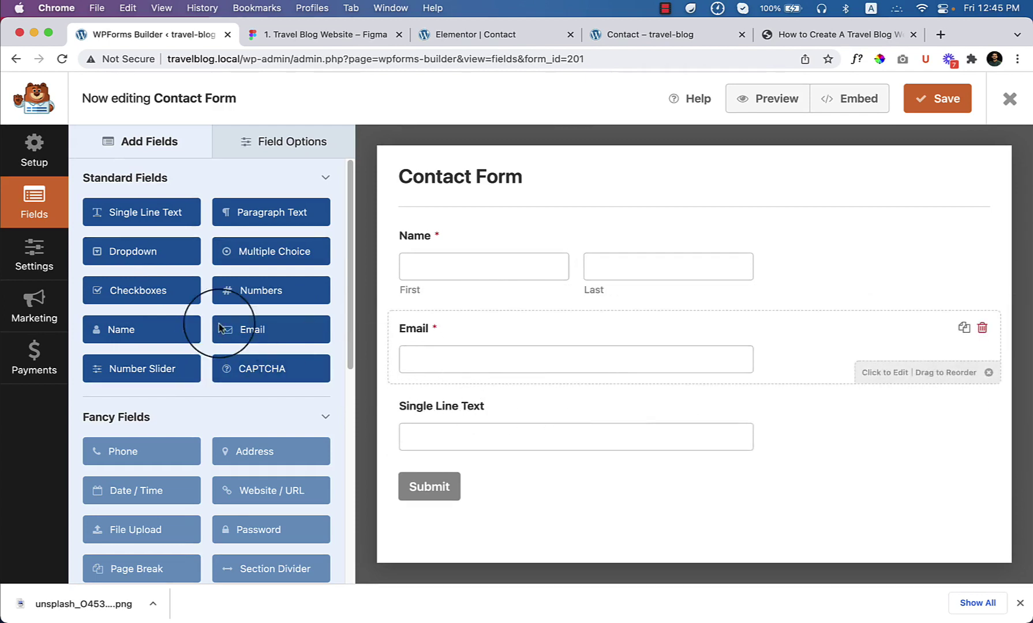
{"action": "left_click_drag", "start_coordinate": [238, 208], "coordinate": [445, 464]}
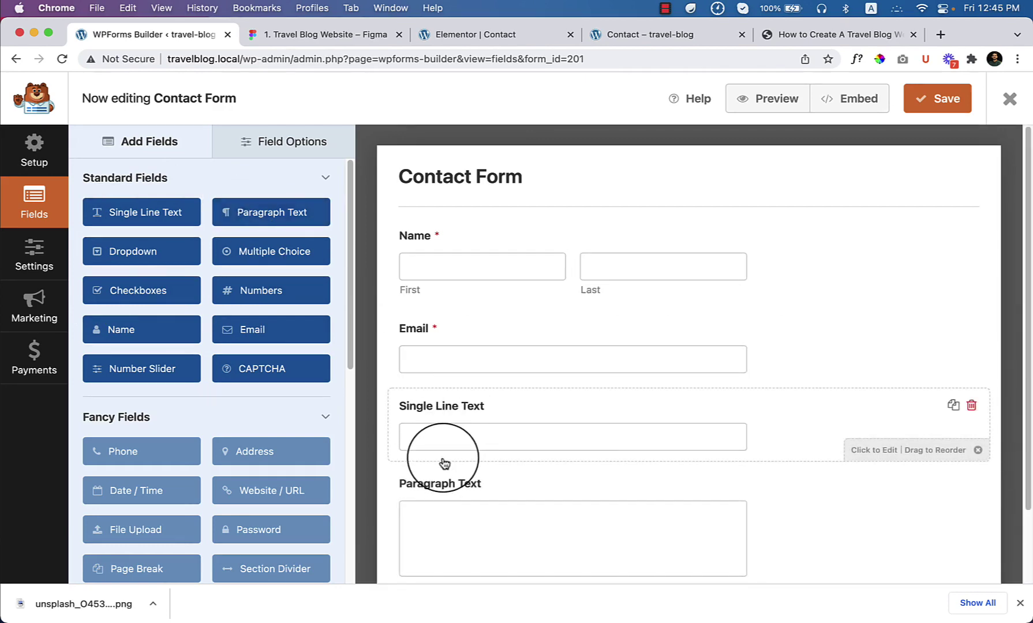
Open the Name field's options and examine the contact form's field layout in the Figma design, clearing the selected email text there
{"action": "left_click", "coordinate": [428, 240]}
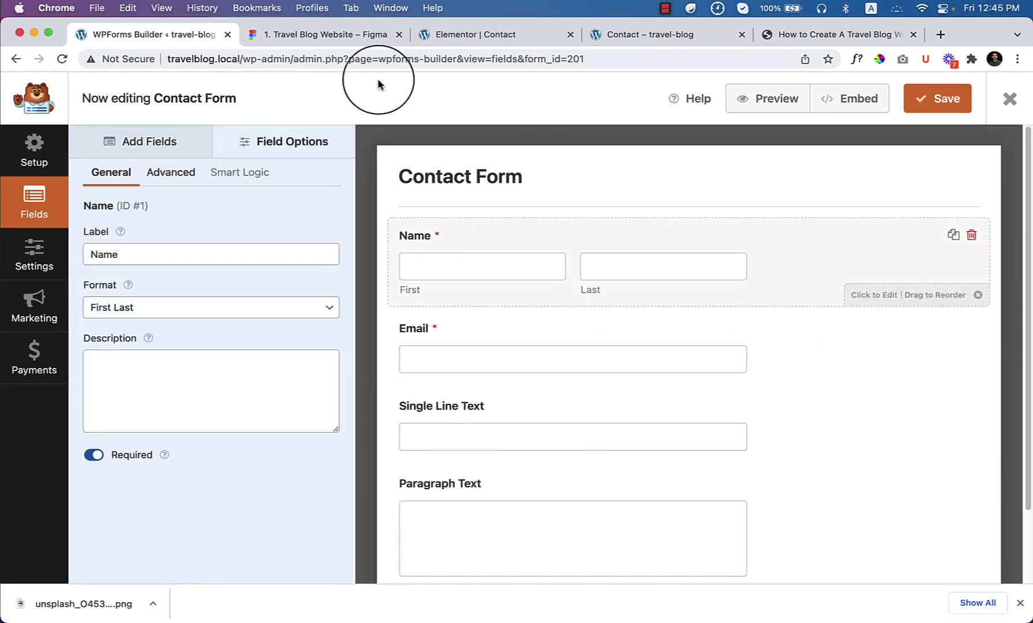
{"action": "left_click", "coordinate": [320, 36]}
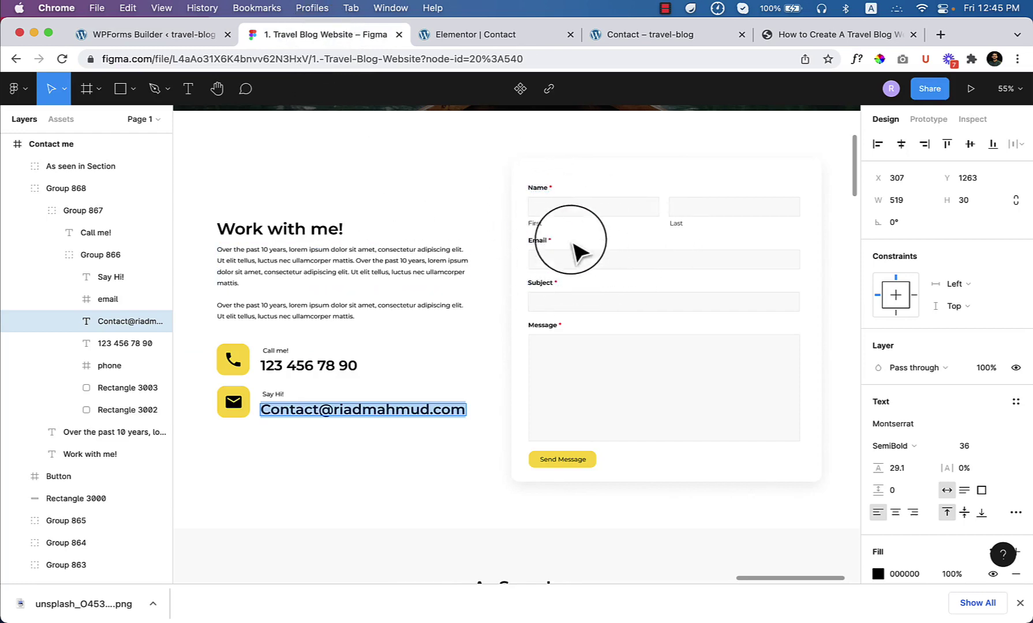
{"action": "scroll", "coordinate": [776, 250], "scroll_direction": "up", "scroll_amount": 2}
{"action": "scroll", "coordinate": [779, 251], "scroll_direction": "up", "scroll_amount": 5}
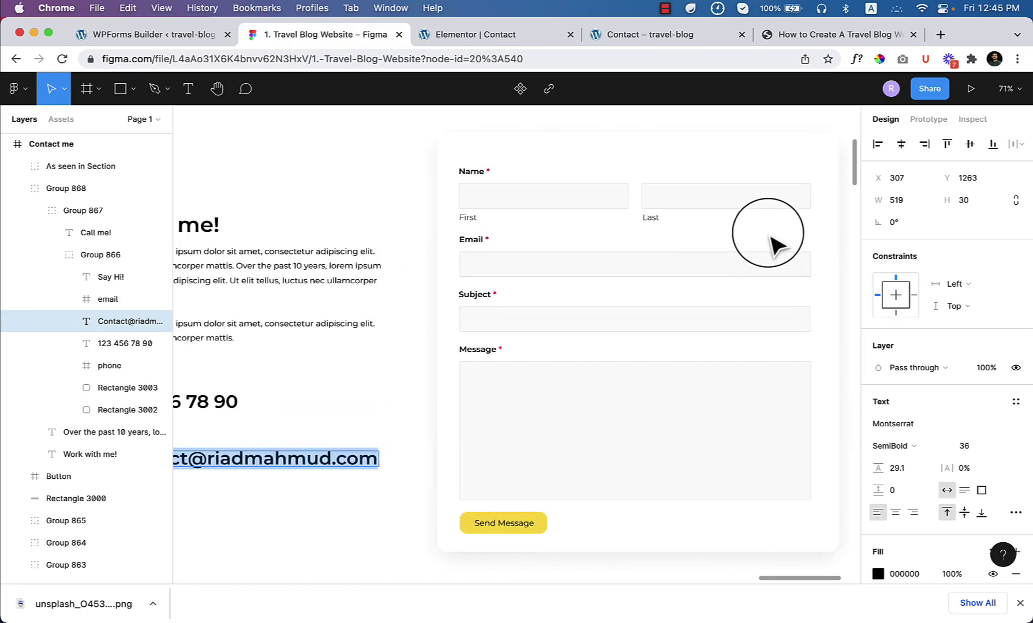
{"action": "scroll", "coordinate": [698, 274], "scroll_direction": "down", "scroll_amount": 4}
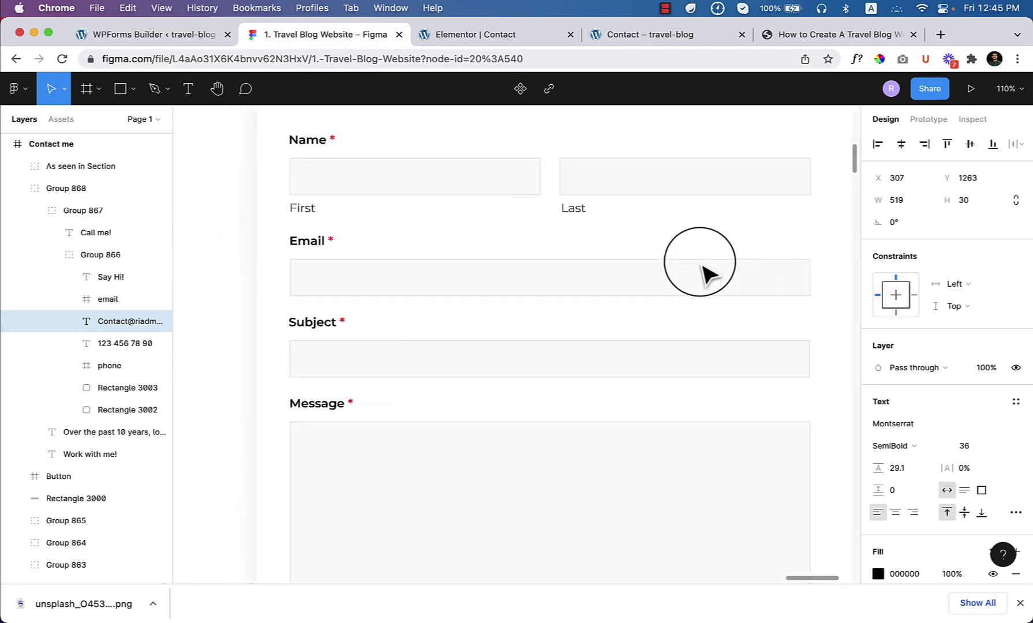
{"action": "key", "text": "BackSpace"}
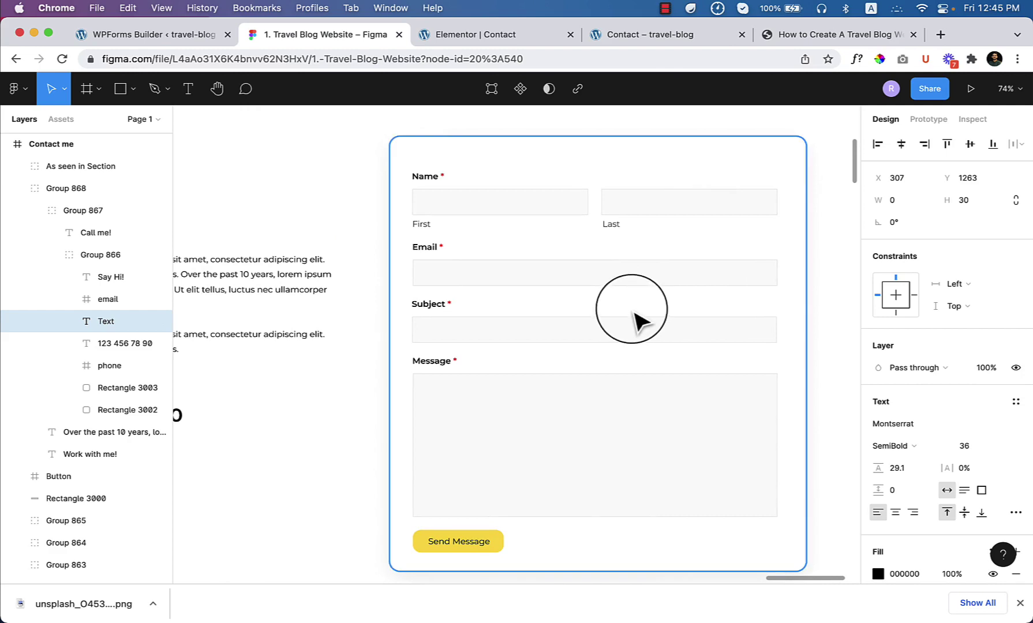
{"action": "left_click", "coordinate": [634, 315]}
{"action": "left_click_drag", "start_coordinate": [654, 300], "coordinate": [545, 323]}
{"action": "left_click", "coordinate": [721, 364]}
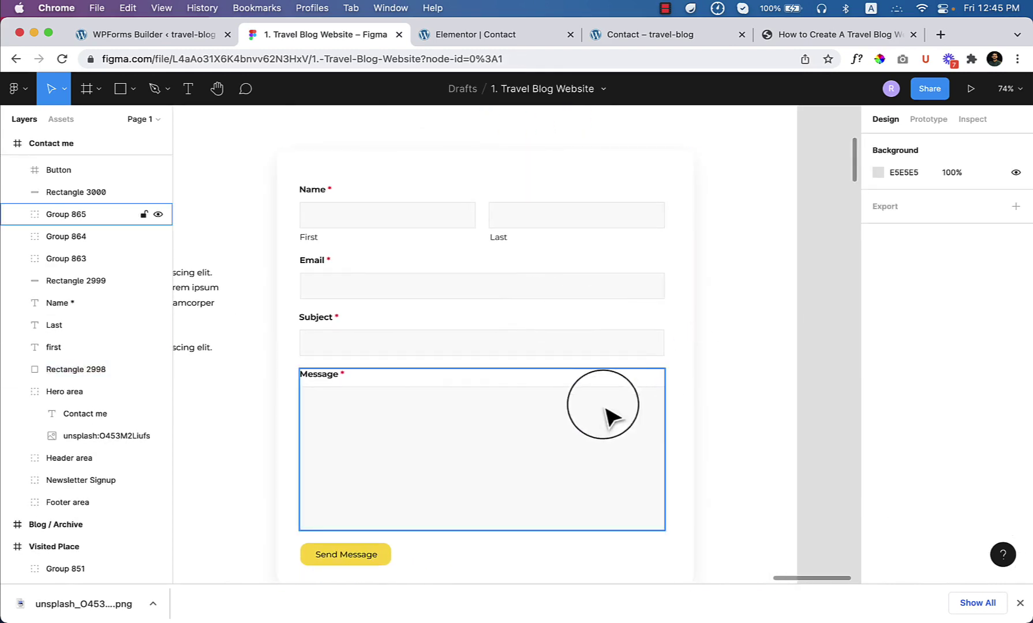
{"action": "scroll", "coordinate": [554, 392], "scroll_direction": "down", "scroll_amount": 2}
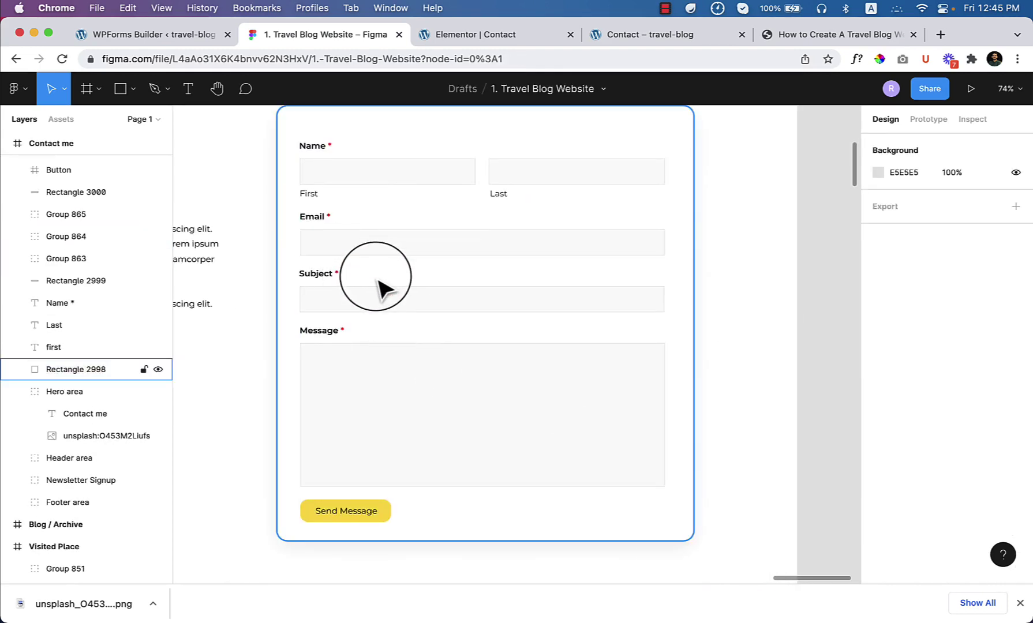
Set the field size of both the Name and Email fields to Large in the WPForms builder
{"action": "left_click", "coordinate": [124, 35]}
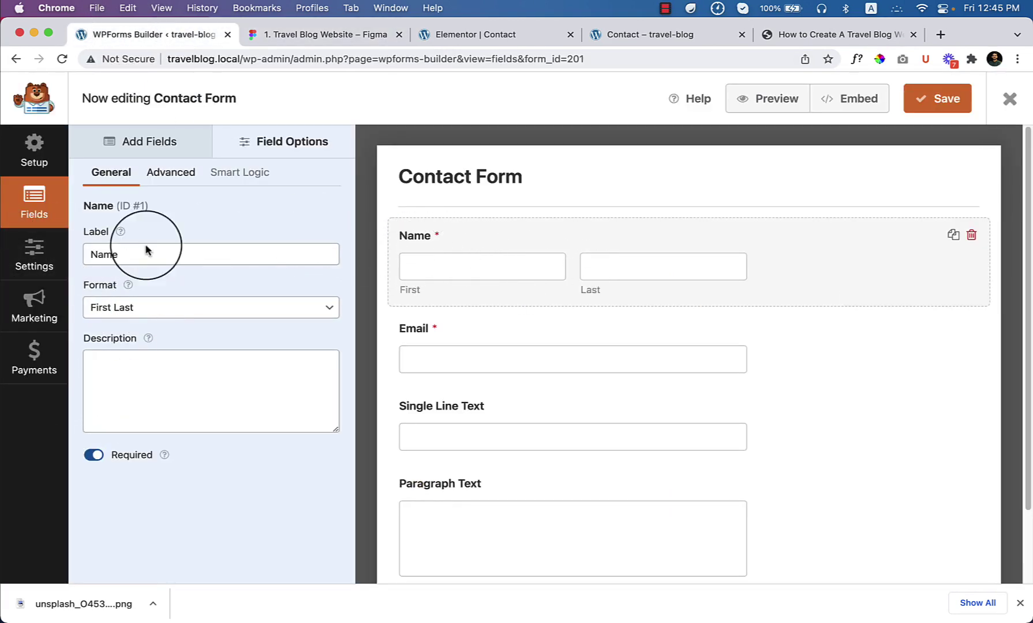
{"action": "left_click", "coordinate": [180, 177]}
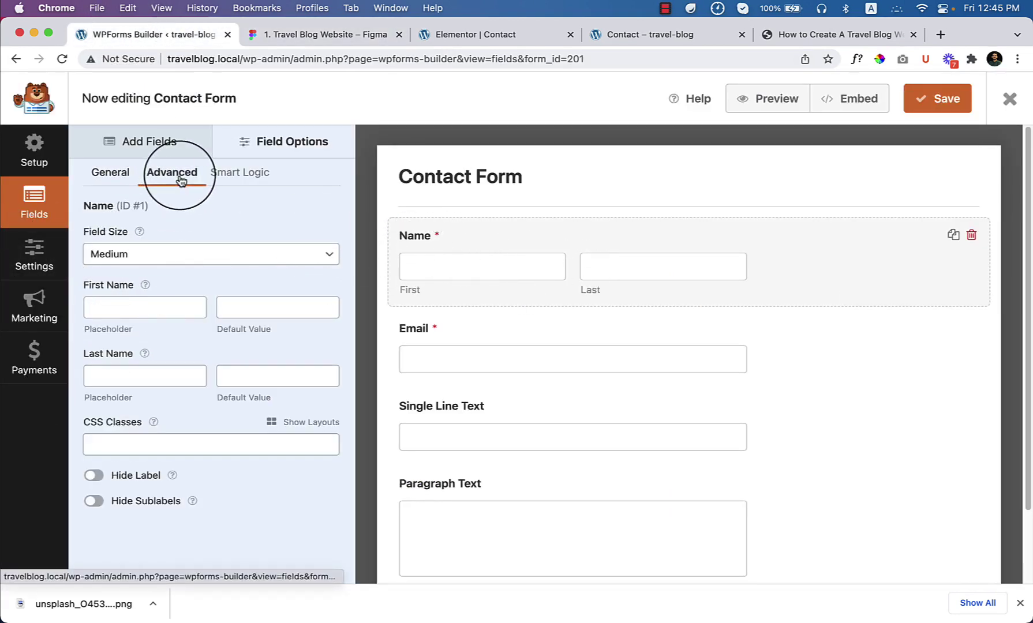
{"action": "left_click", "coordinate": [148, 255]}
{"action": "left_click", "coordinate": [157, 272]}
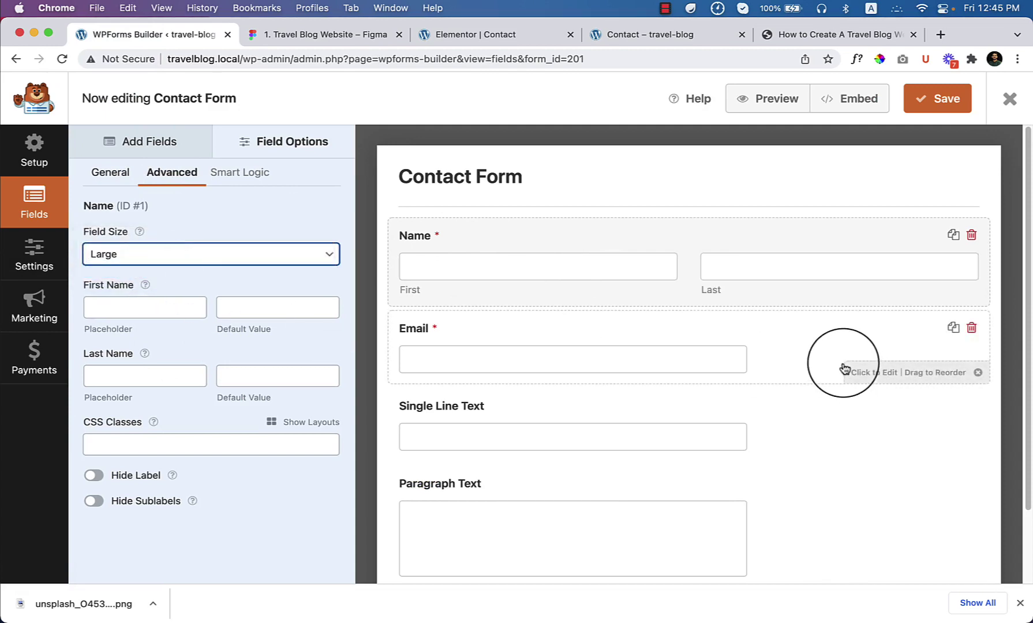
{"action": "left_click", "coordinate": [798, 347]}
{"action": "left_click", "coordinate": [171, 185]}
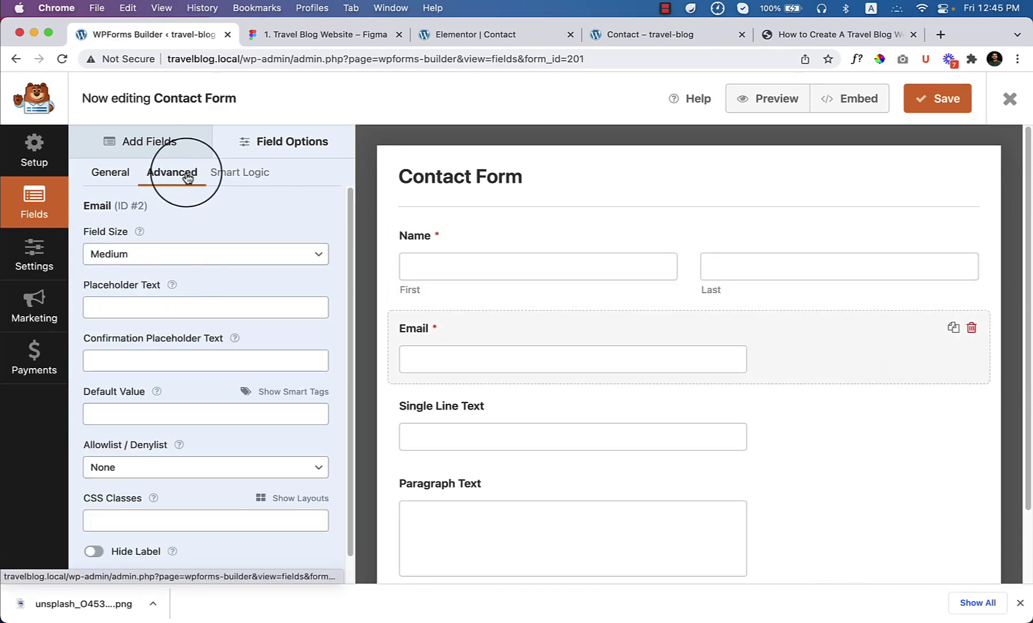
{"action": "left_click", "coordinate": [182, 264]}
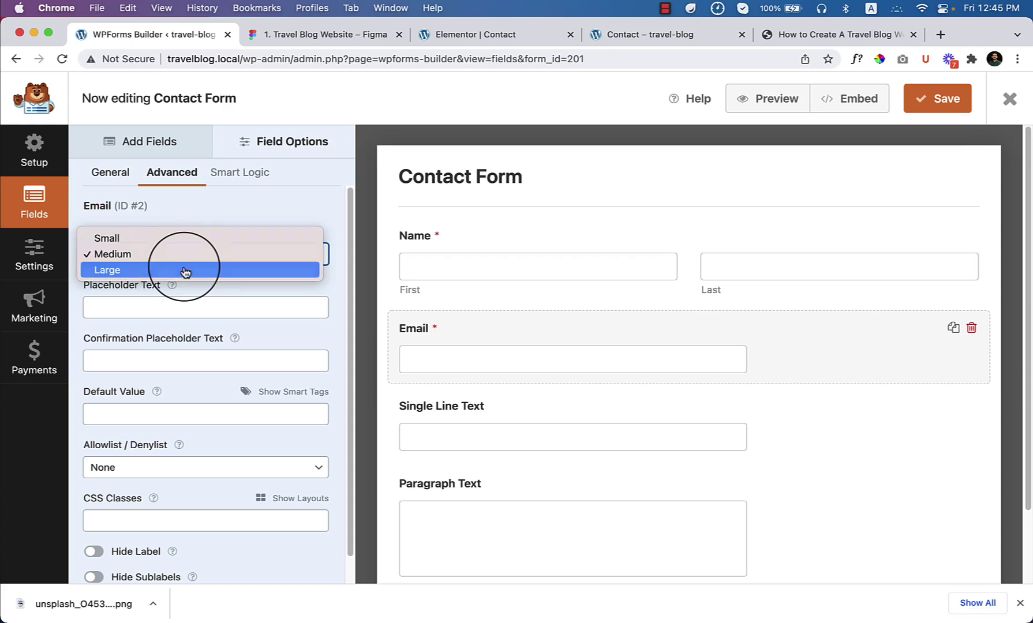
{"action": "left_click", "coordinate": [185, 270]}
Relabel the Single Line Text field as "Subject", make it required and set its field size to Large
{"action": "left_click", "coordinate": [807, 429]}
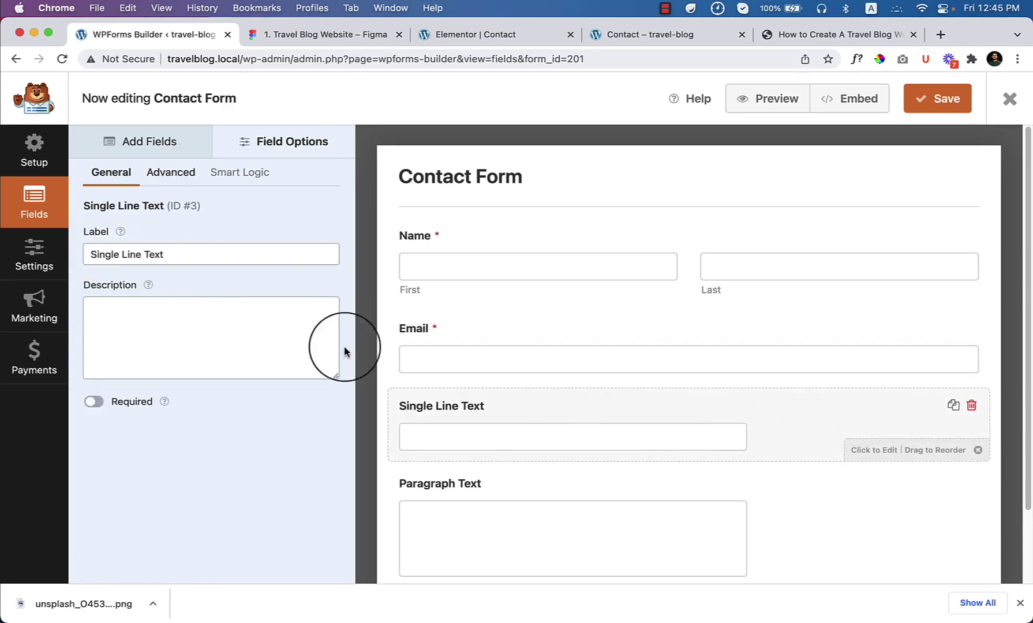
{"action": "triple_click", "coordinate": [129, 254]}
{"action": "type", "text": "Su"}
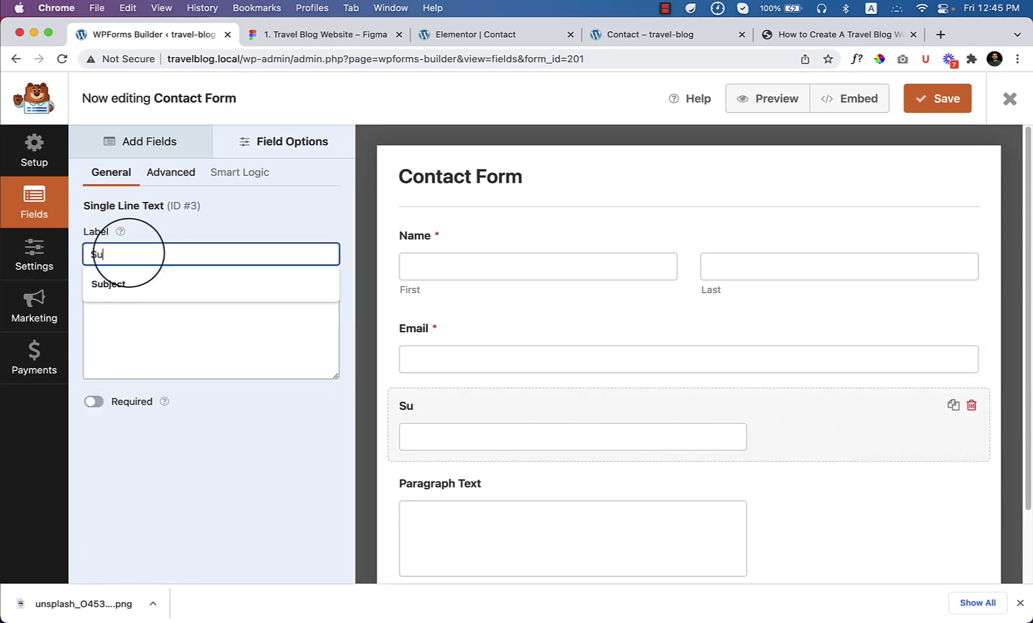
{"action": "type", "text": "bject"}
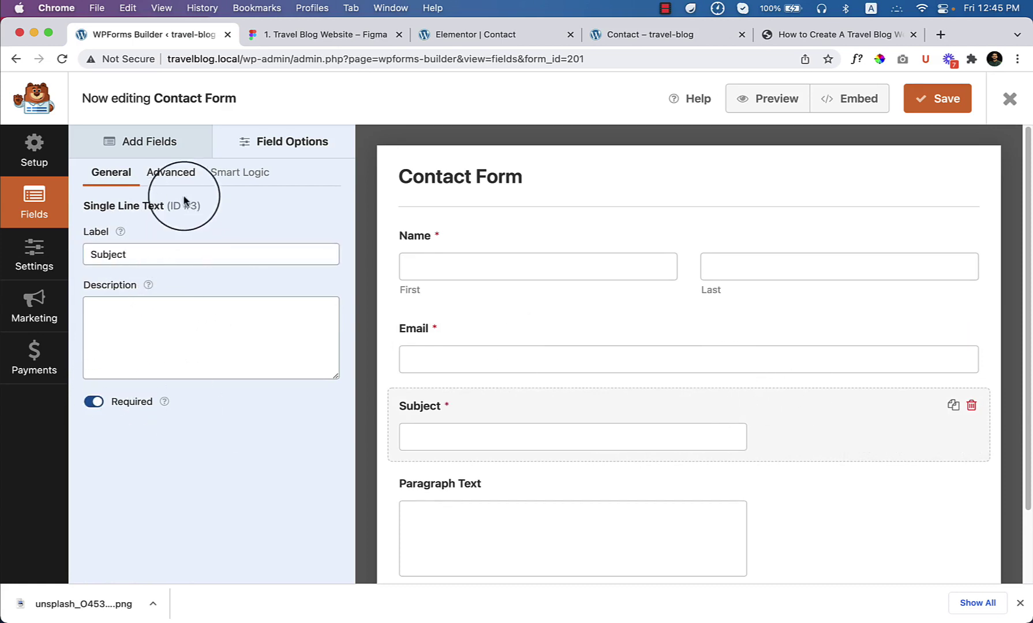
{"action": "left_click", "coordinate": [172, 172]}
{"action": "left_click", "coordinate": [183, 254]}
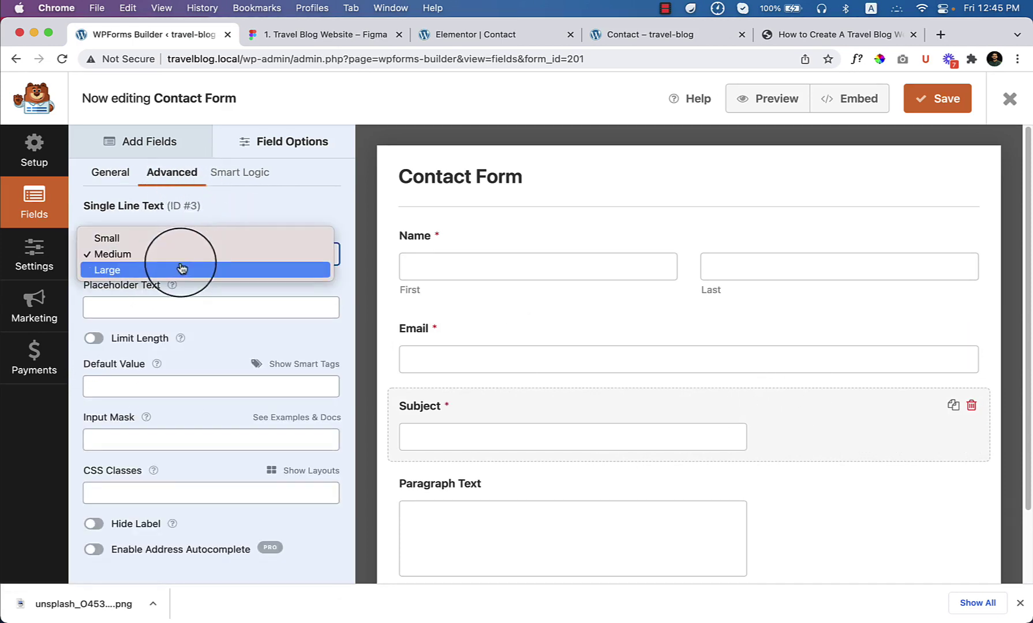
{"action": "left_click", "coordinate": [189, 270]}
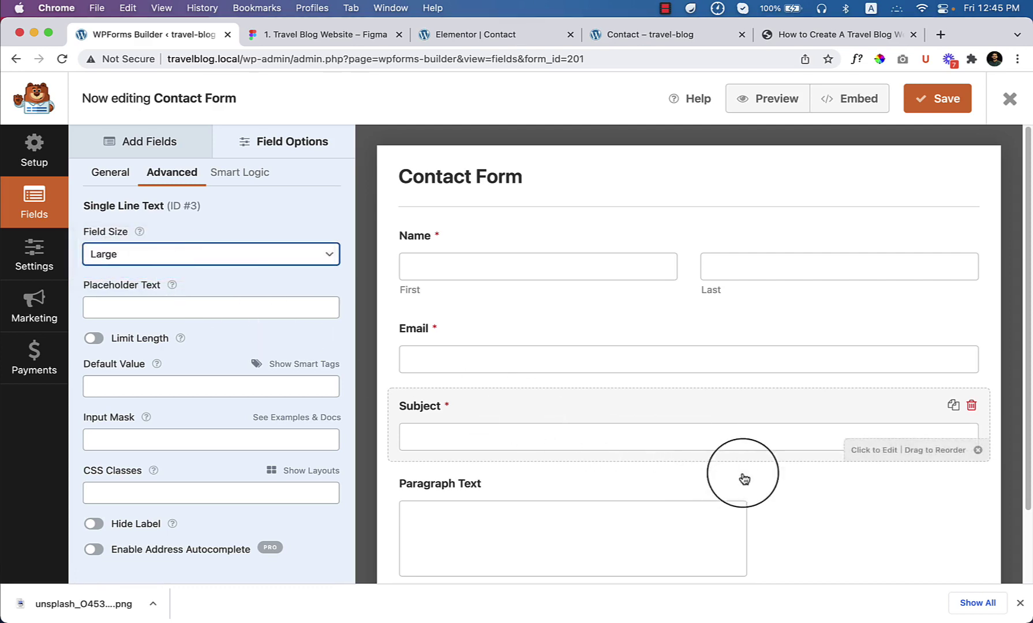
Relabel the Paragraph Text field as "Message", make it required and set its field size to Large
{"action": "left_click", "coordinate": [769, 495]}
{"action": "triple_click", "coordinate": [98, 254]}
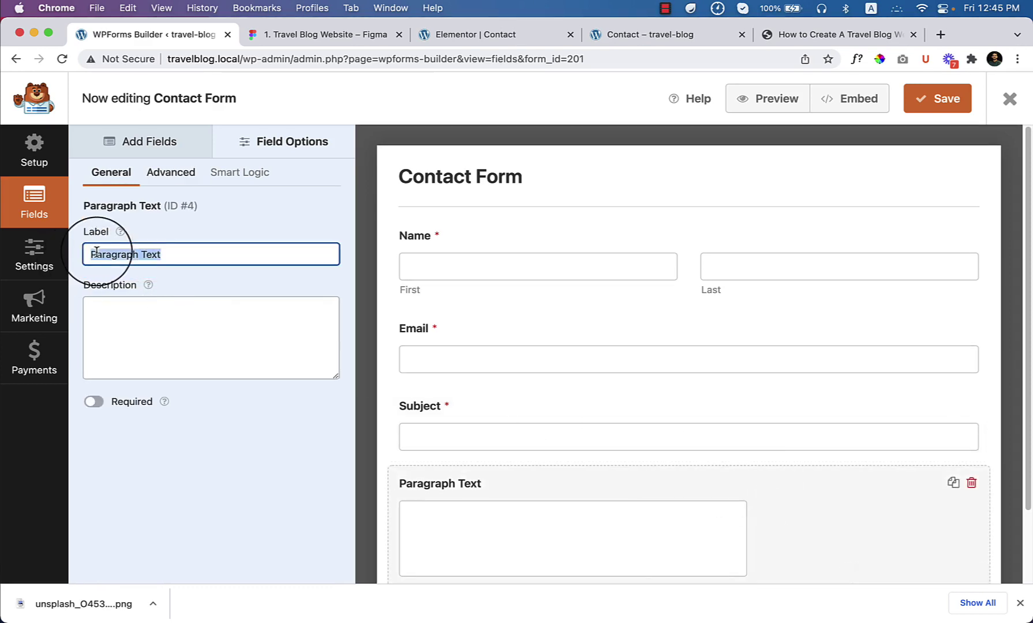
{"action": "left_click", "coordinate": [484, 36]}
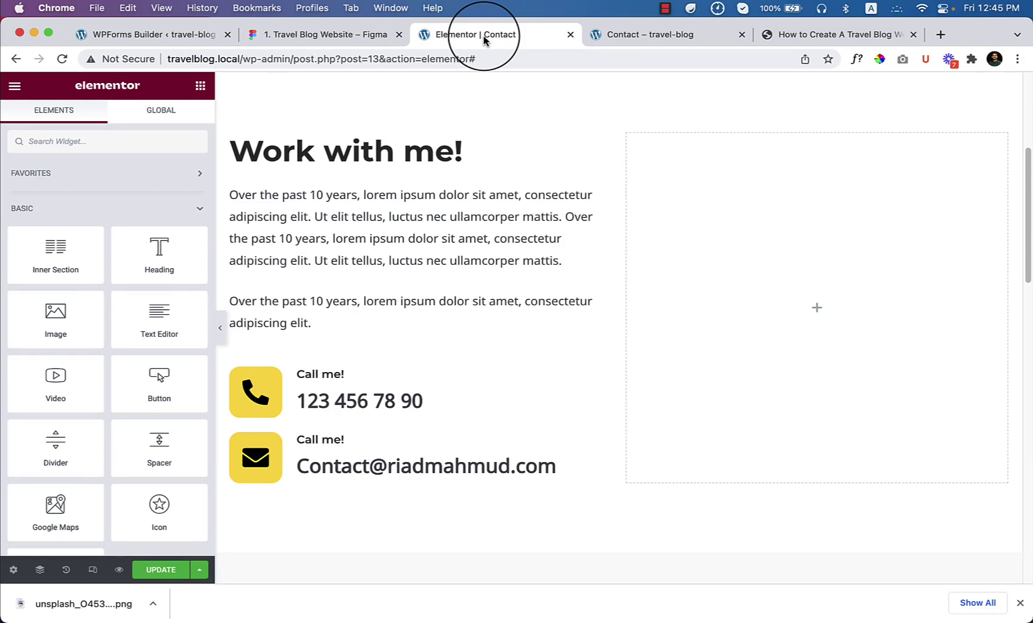
{"action": "left_click", "coordinate": [358, 38]}
{"action": "left_click", "coordinate": [199, 36]}
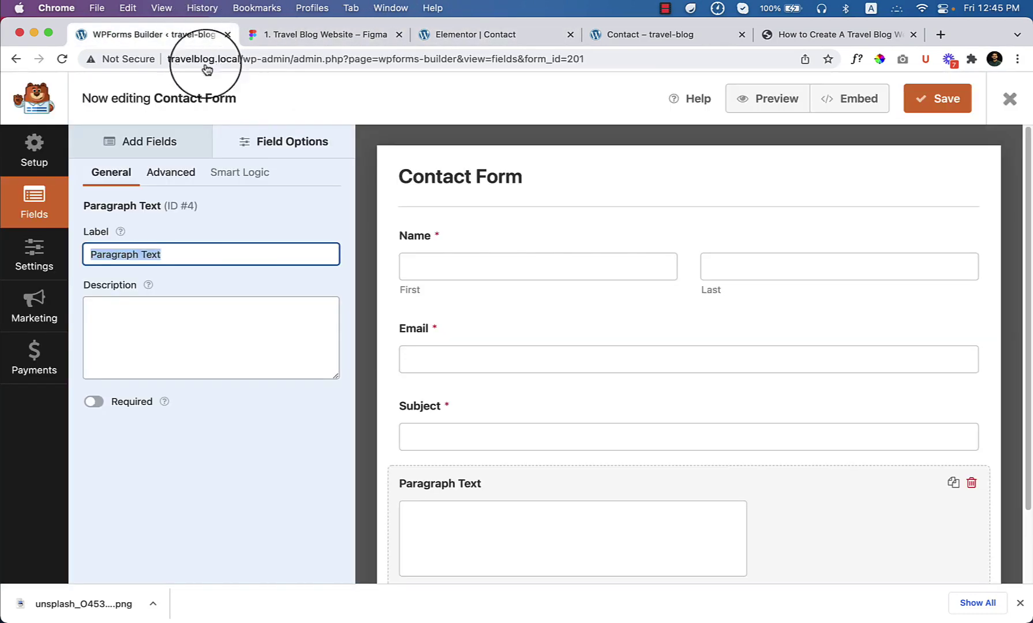
{"action": "type", "text": "Message"}
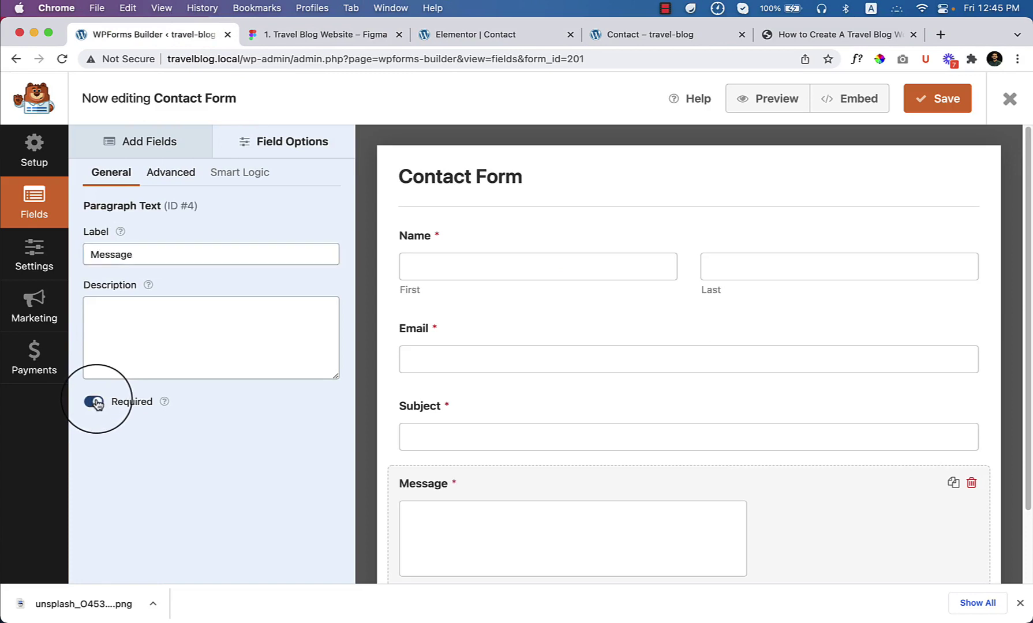
{"action": "left_click", "coordinate": [170, 173]}
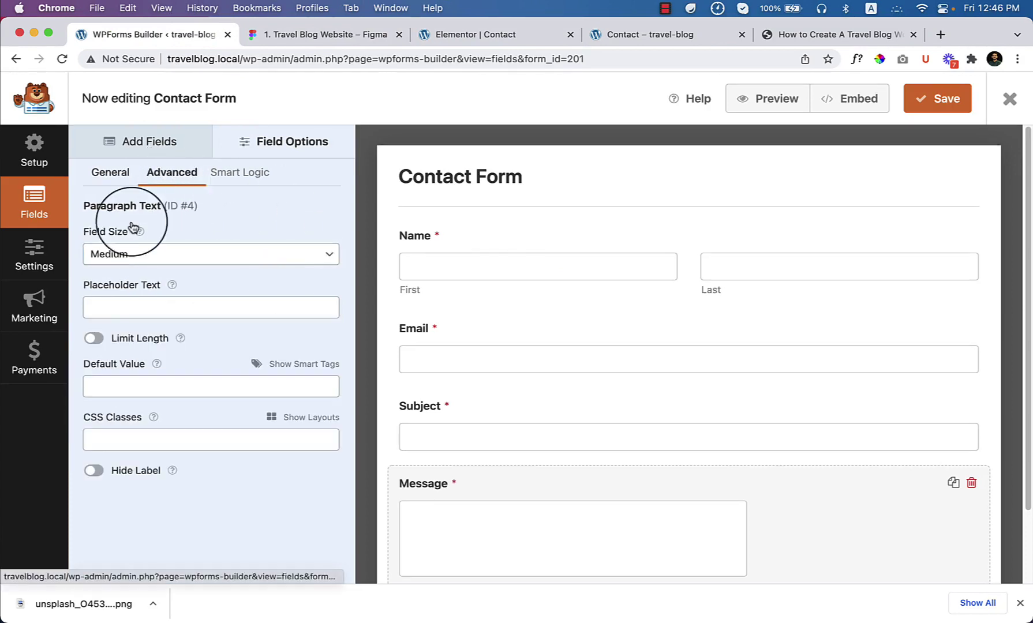
{"action": "left_click", "coordinate": [170, 260]}
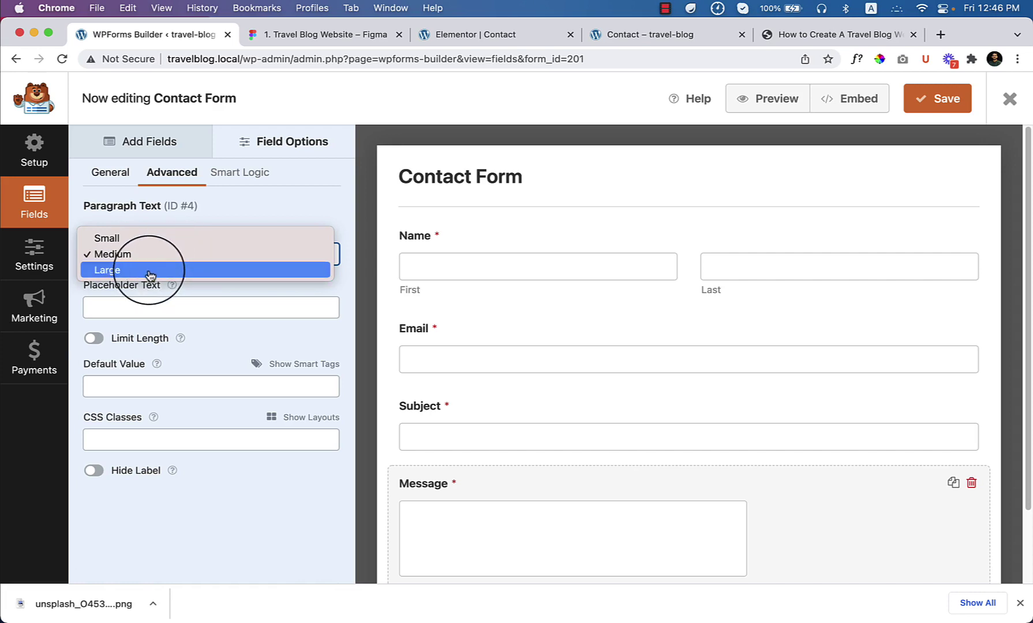
{"action": "left_click", "coordinate": [150, 270]}
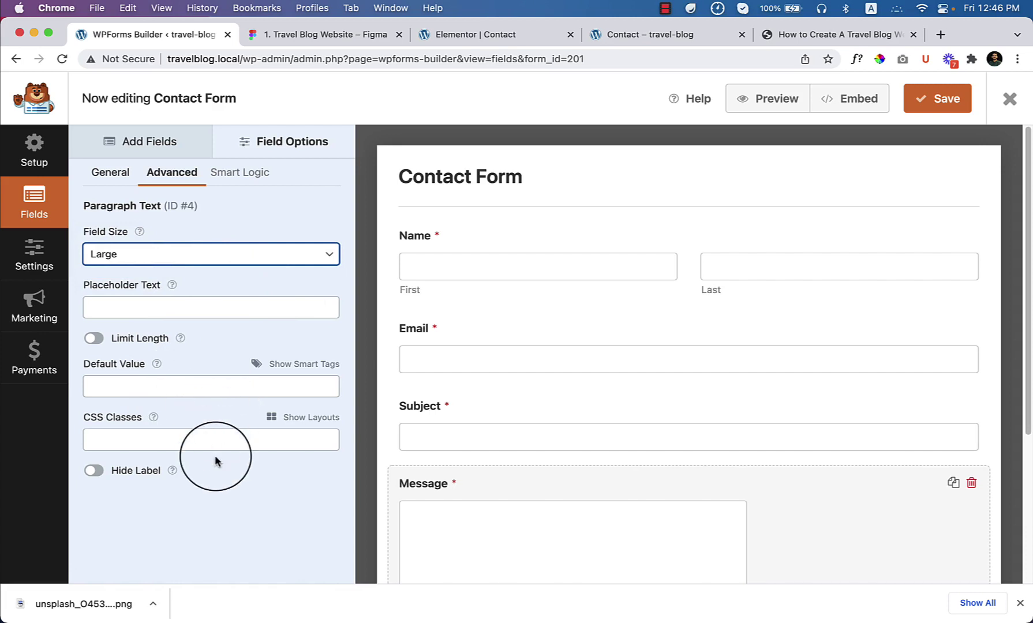
{"action": "left_click", "coordinate": [136, 260]}
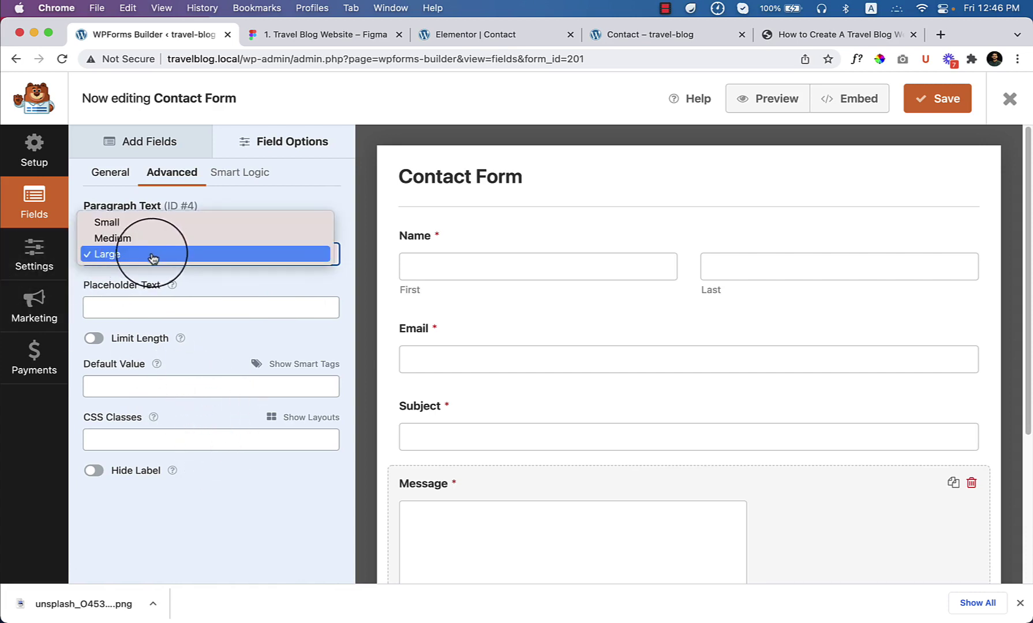
Keep the Message field's size at Large, look over the form preview and save the contact form
{"action": "left_click", "coordinate": [153, 258]}
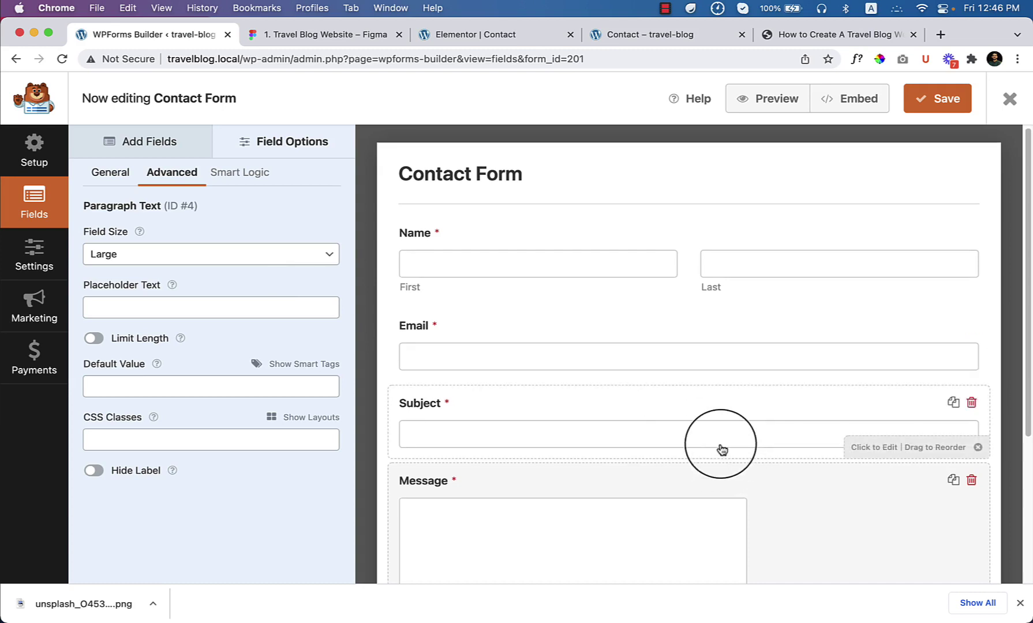
{"action": "scroll", "coordinate": [722, 448], "scroll_direction": "down", "scroll_amount": 3}
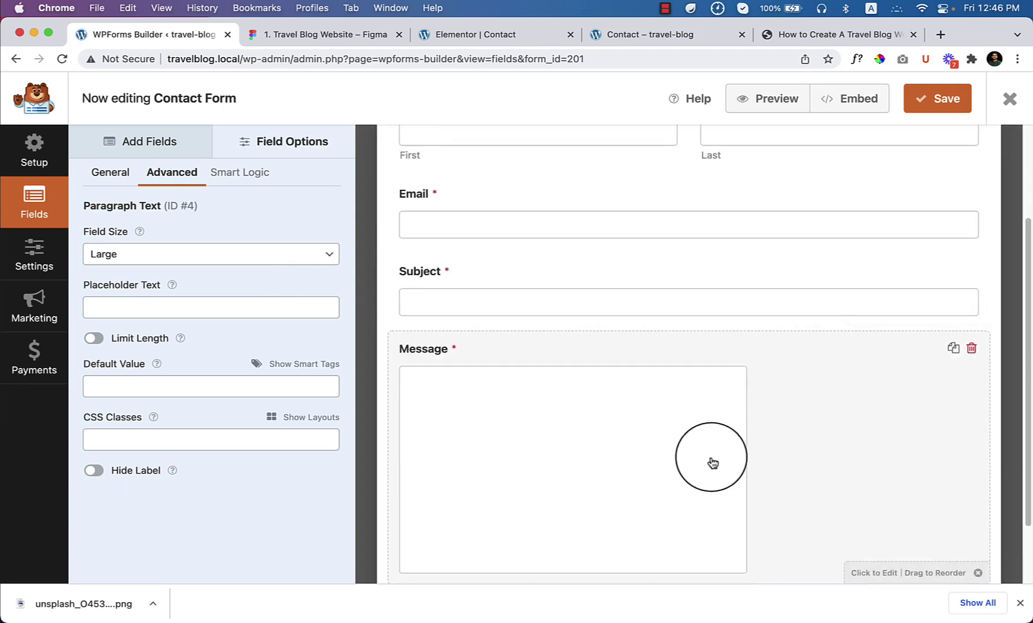
{"action": "scroll", "coordinate": [712, 462], "scroll_direction": "down", "scroll_amount": 2}
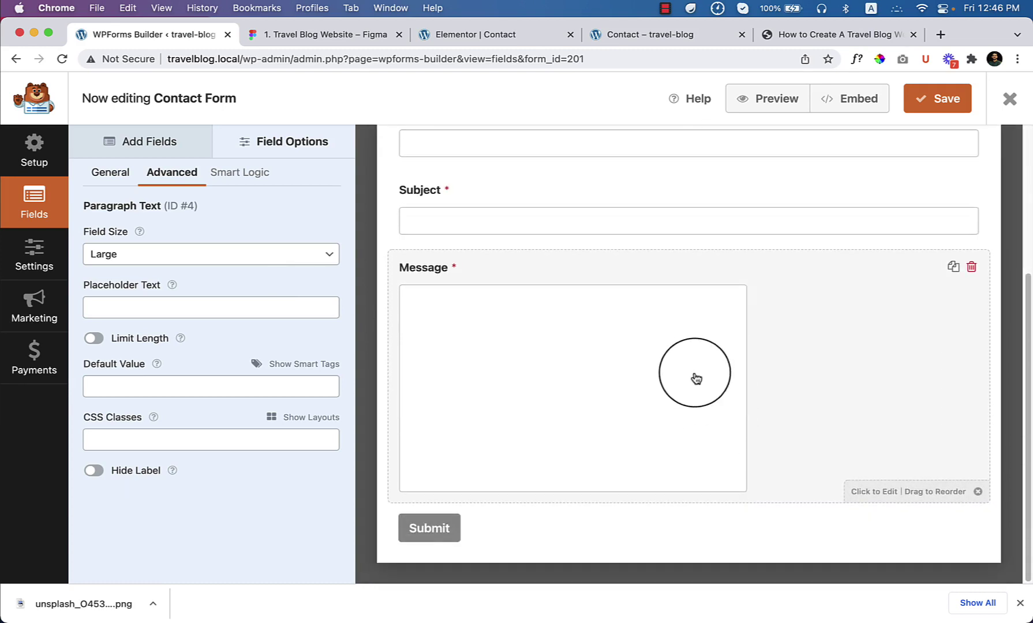
{"action": "left_click", "coordinate": [944, 112]}
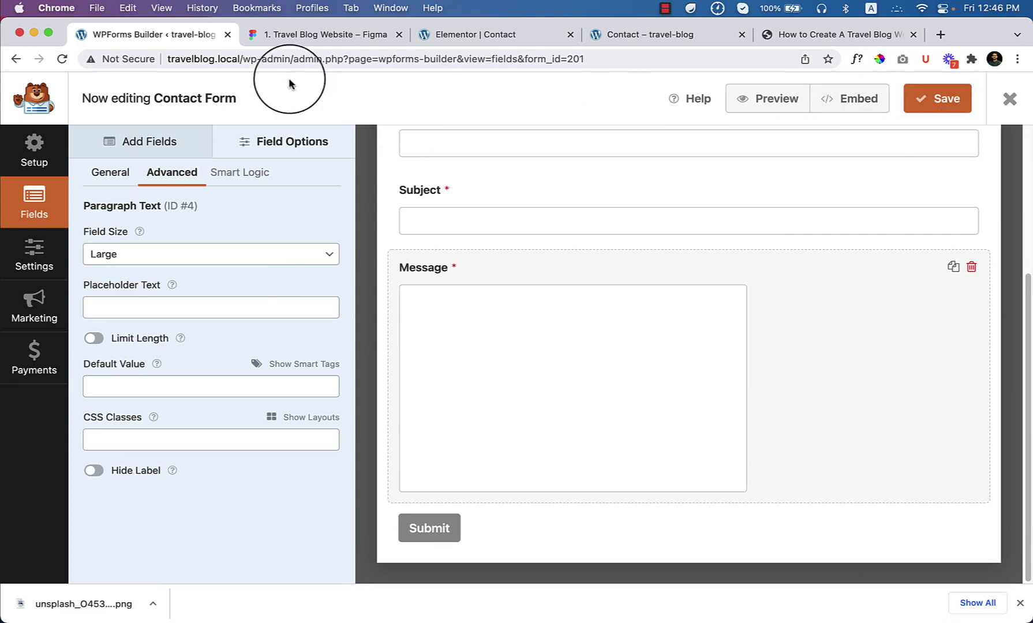
Update and reload the Contact page in the Elementor editor, and add the EA WPForms widget to the empty column beside "Work with me!"
{"action": "left_click", "coordinate": [456, 34]}
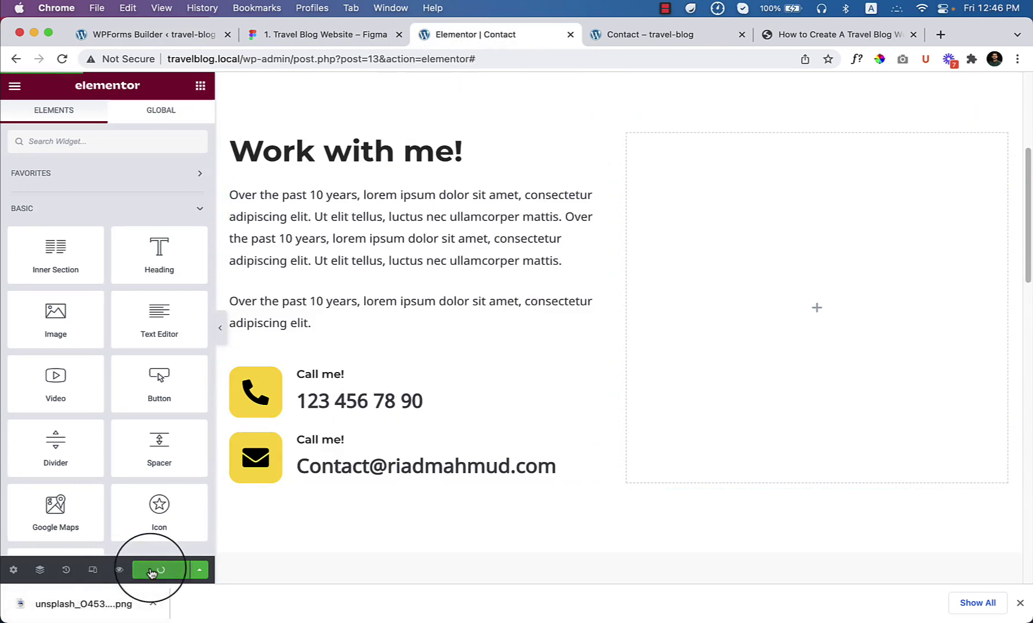
{"action": "left_click", "coordinate": [61, 59]}
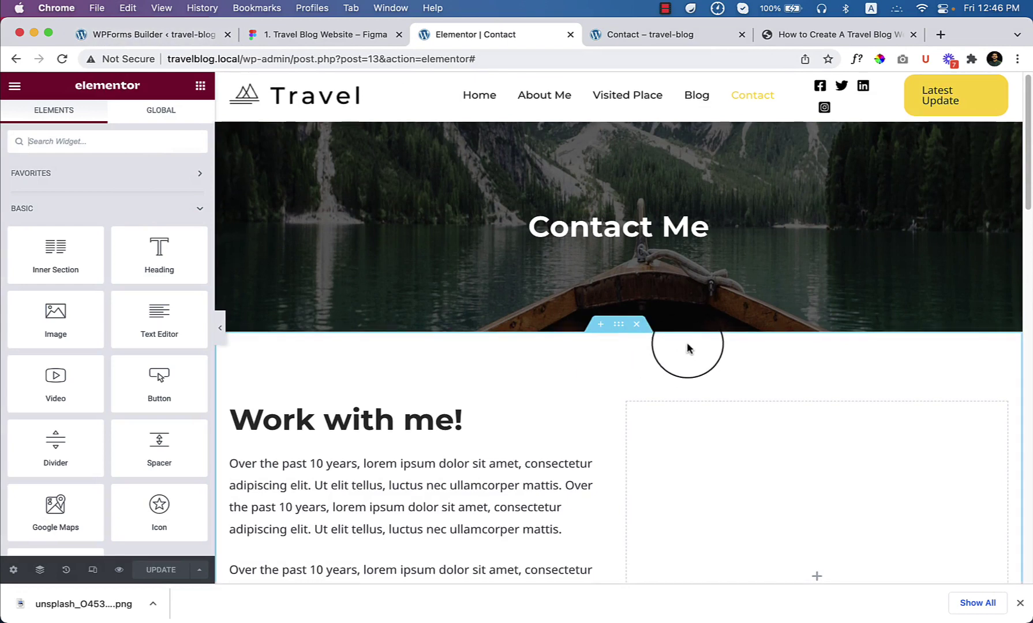
{"action": "scroll", "coordinate": [685, 340], "scroll_direction": "down", "scroll_amount": 3}
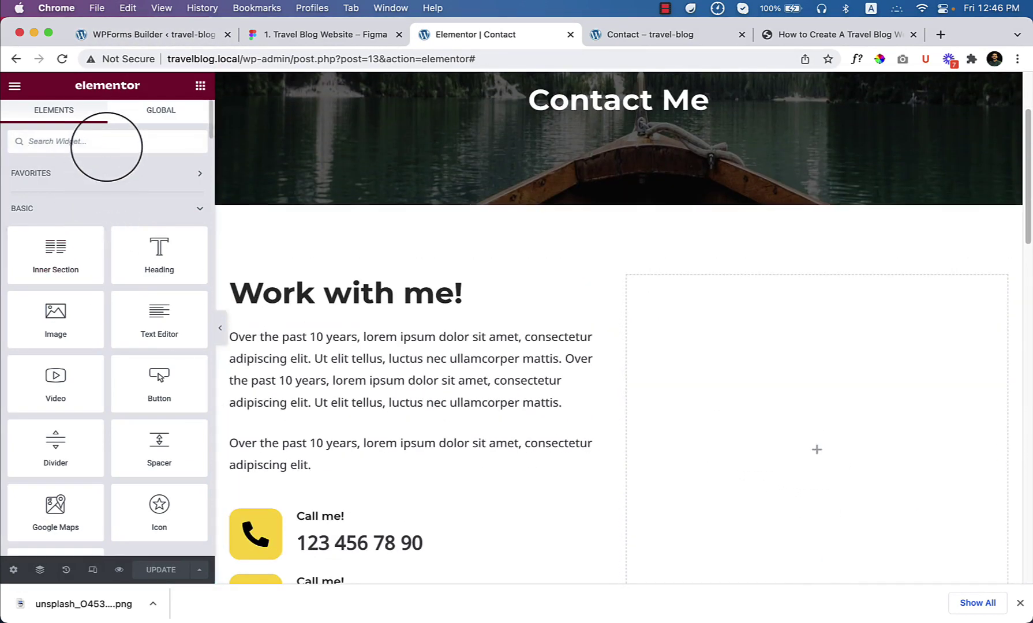
{"action": "left_click", "coordinate": [106, 144]}
{"action": "type", "text": "wpfo"}
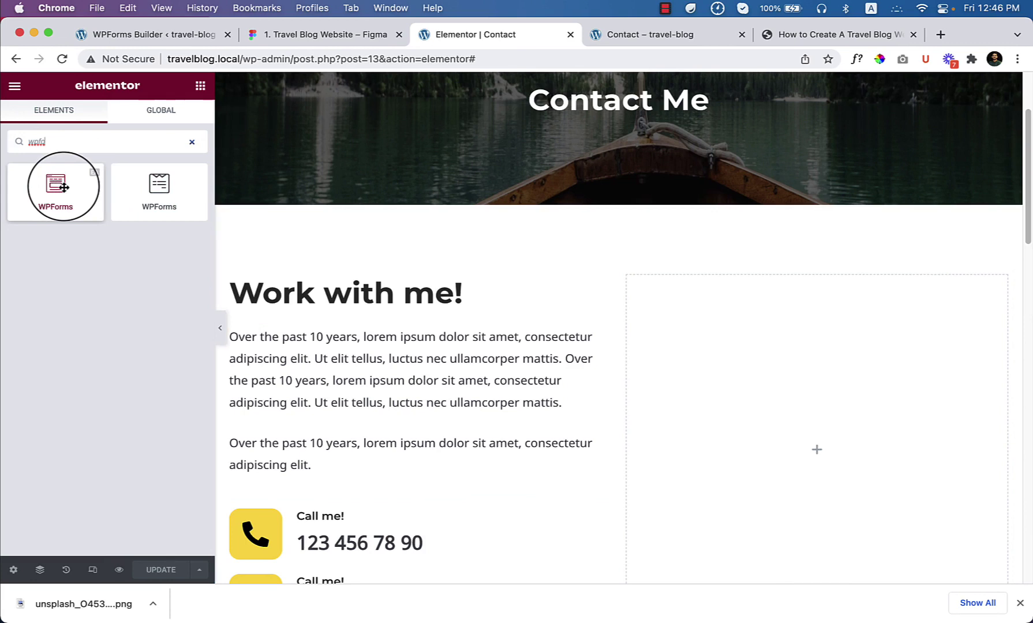
{"action": "left_click_drag", "start_coordinate": [63, 186], "coordinate": [764, 421]}
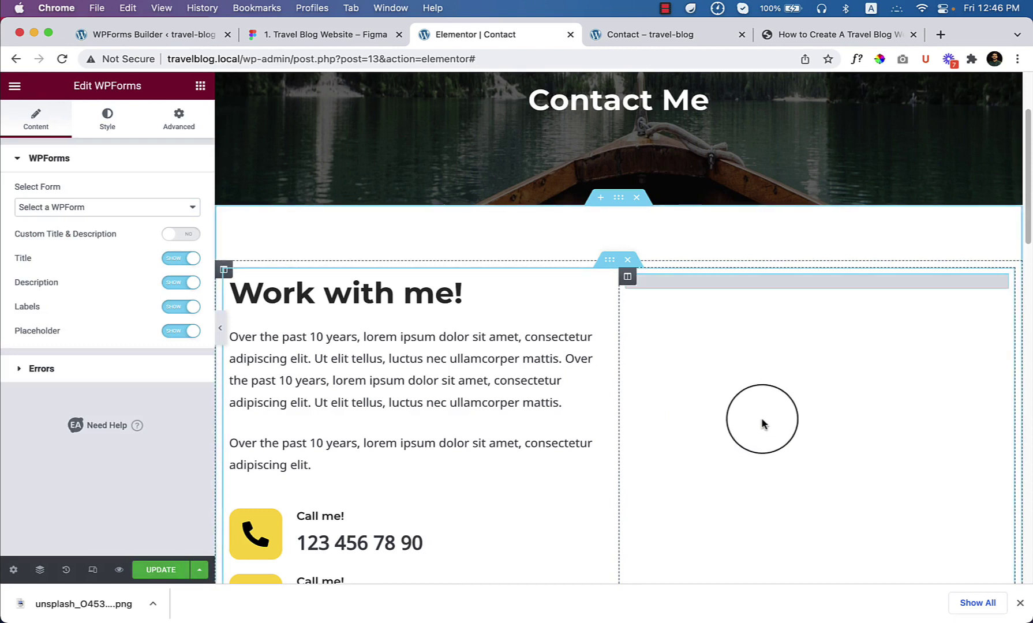
Choose Contact Form as the widget's form and hide its title
{"action": "left_click", "coordinate": [109, 207]}
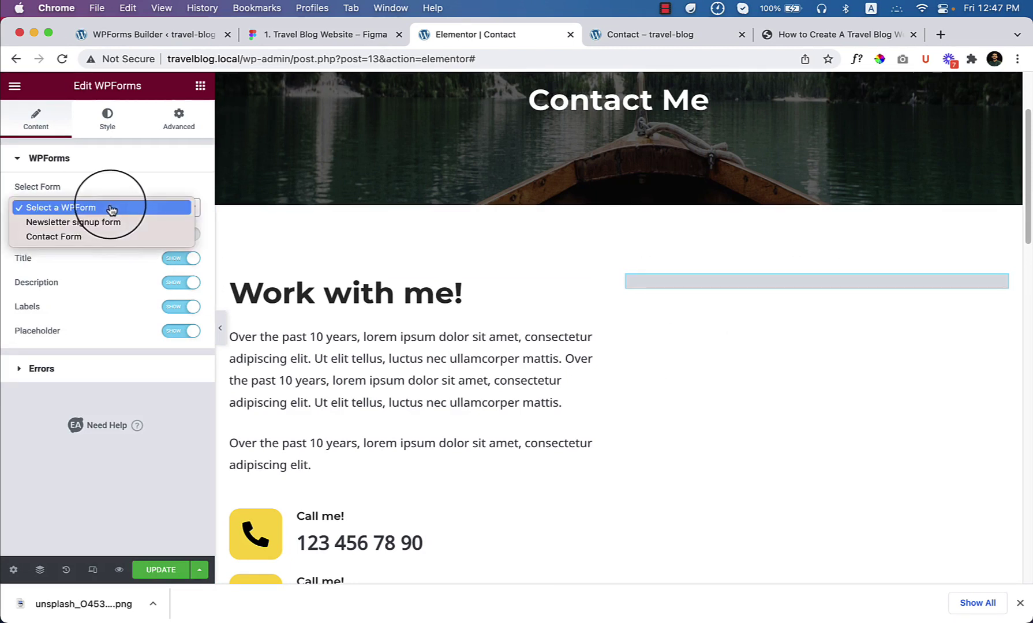
{"action": "left_click", "coordinate": [104, 238]}
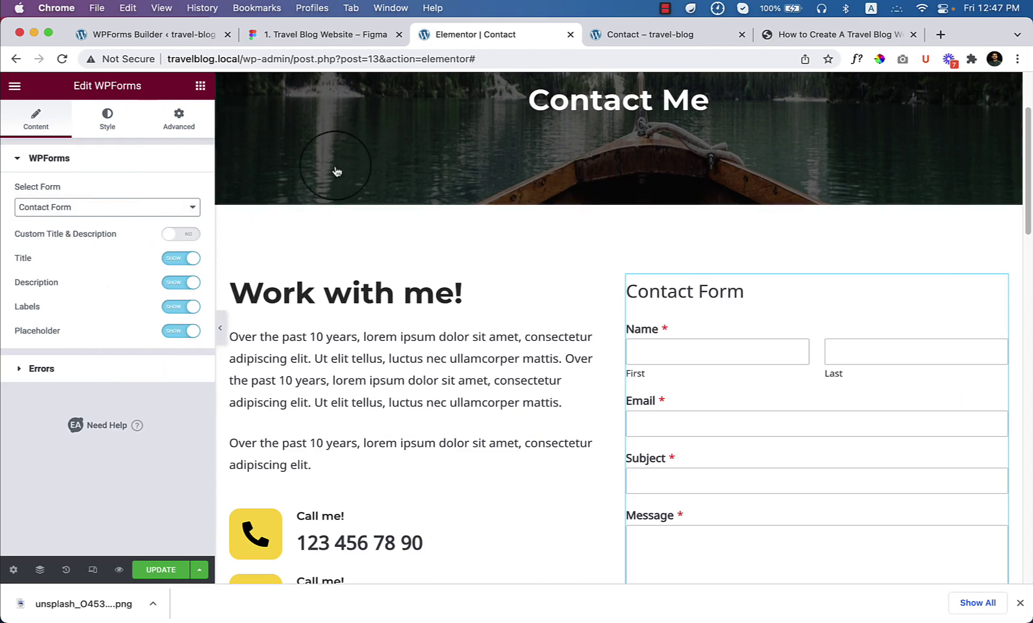
{"action": "left_click", "coordinate": [177, 259]}
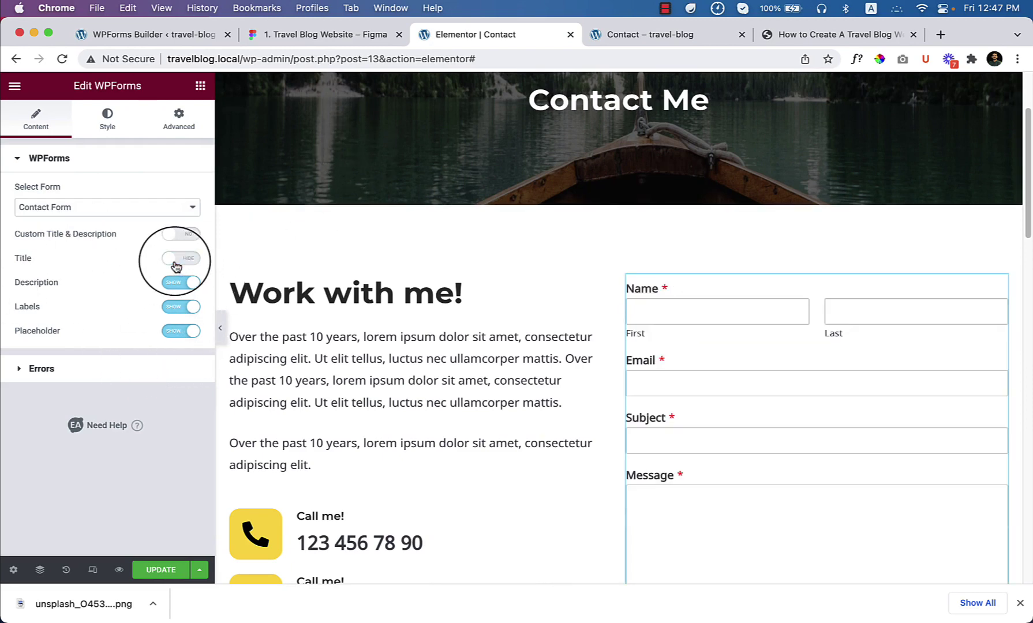
Compare the contact form's card layout in the Figma design with the form placed on the Elementor page
{"action": "left_click", "coordinate": [319, 34]}
{"action": "scroll", "coordinate": [531, 237], "scroll_direction": "up", "scroll_amount": 5}
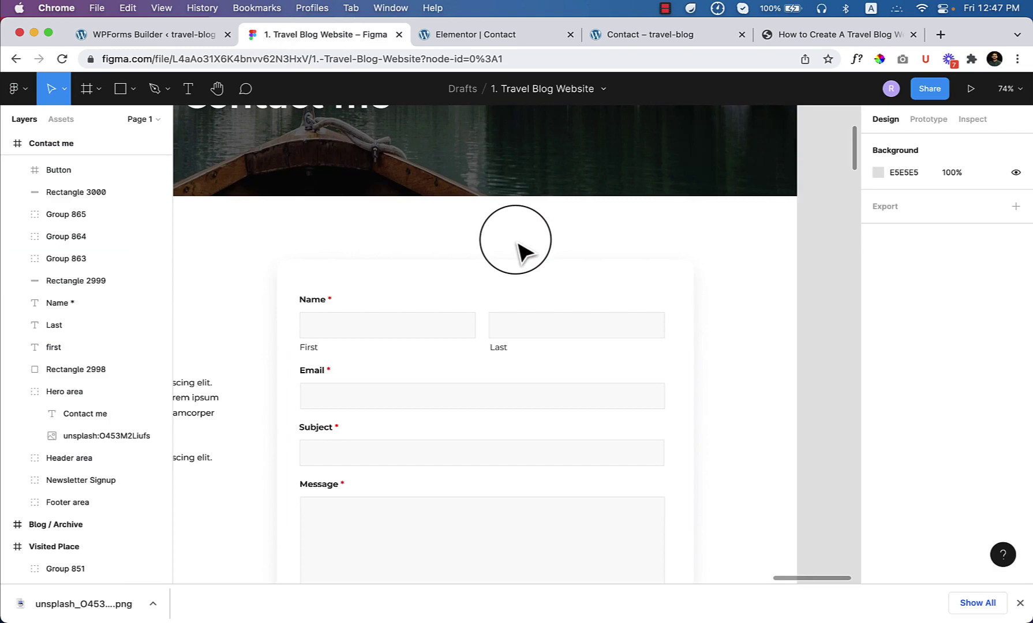
{"action": "scroll", "coordinate": [515, 239], "scroll_direction": "down", "scroll_amount": 5}
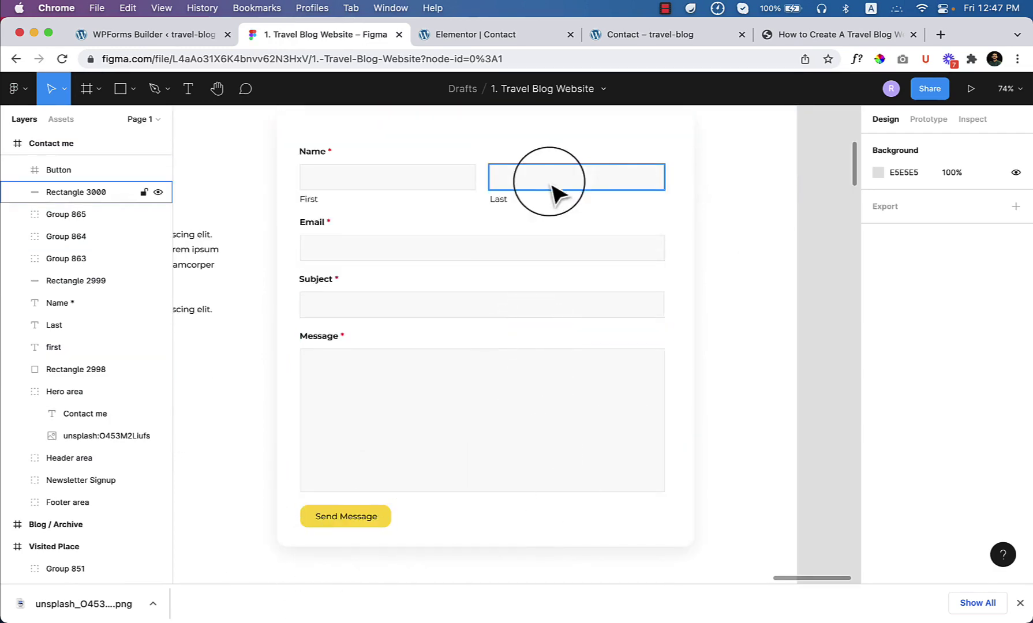
{"action": "left_click", "coordinate": [530, 35]}
{"action": "scroll", "coordinate": [954, 435], "scroll_direction": "down", "scroll_amount": 5}
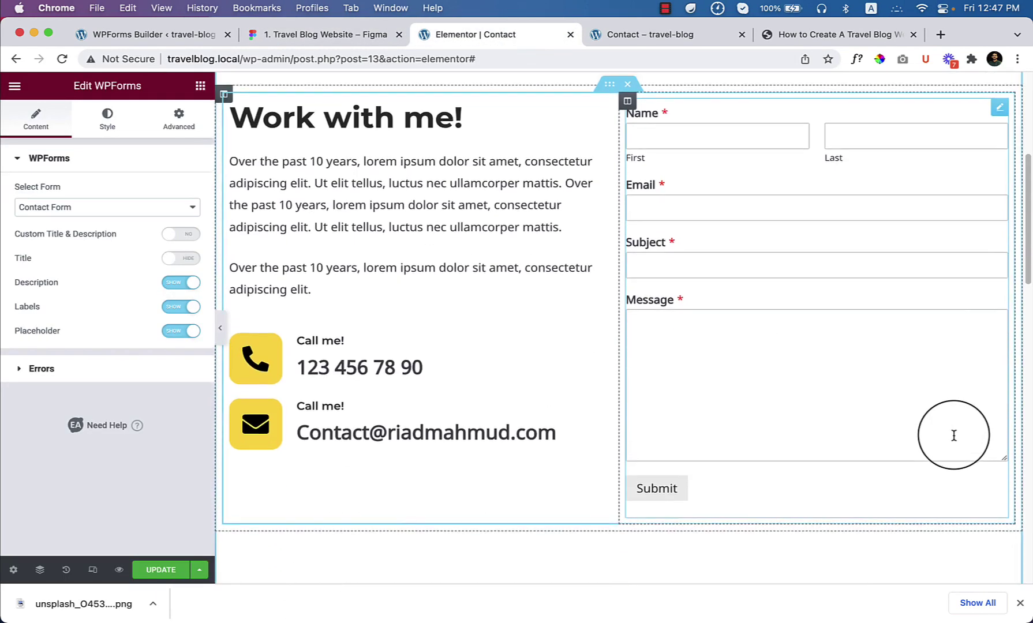
{"action": "scroll", "coordinate": [953, 436], "scroll_direction": "down", "scroll_amount": 1}
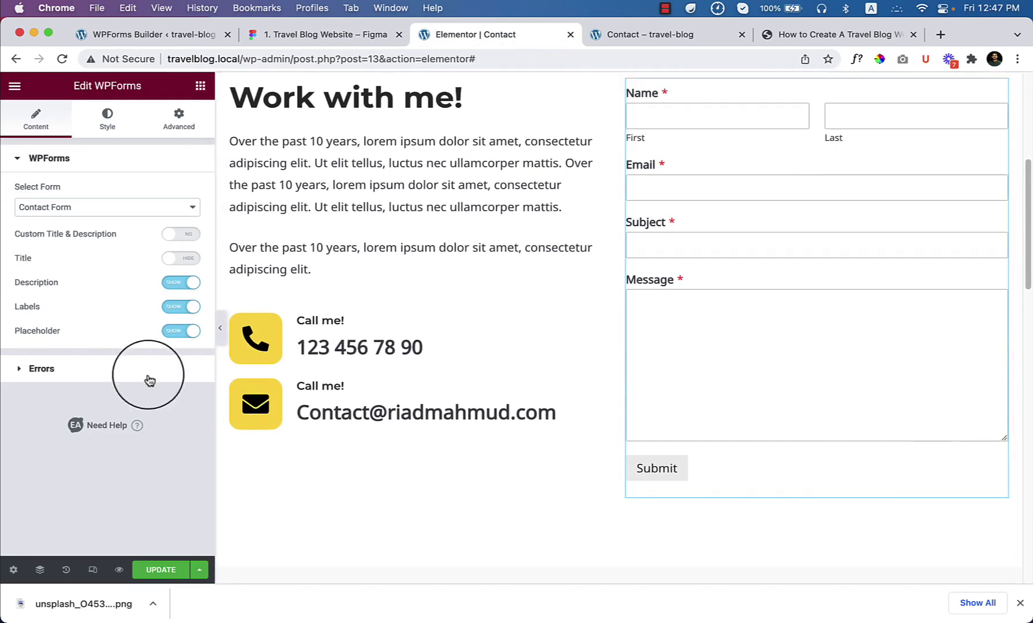
{"action": "left_click", "coordinate": [223, 330]}
{"action": "scroll", "coordinate": [802, 392], "scroll_direction": "up", "scroll_amount": 5}
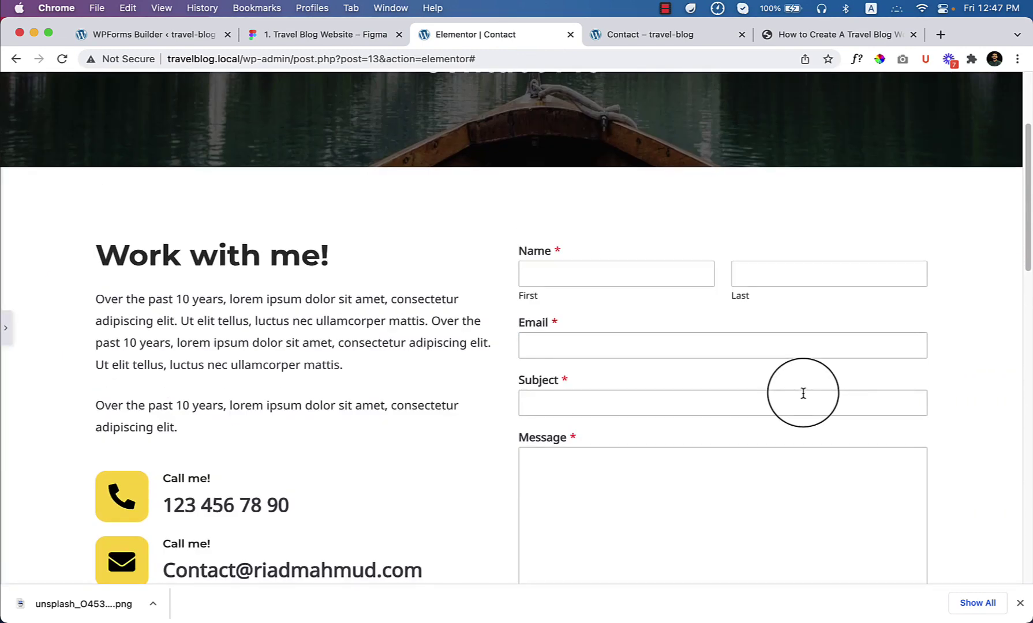
{"action": "scroll", "coordinate": [802, 393], "scroll_direction": "down", "scroll_amount": 4}
{"action": "left_click", "coordinate": [10, 332]}
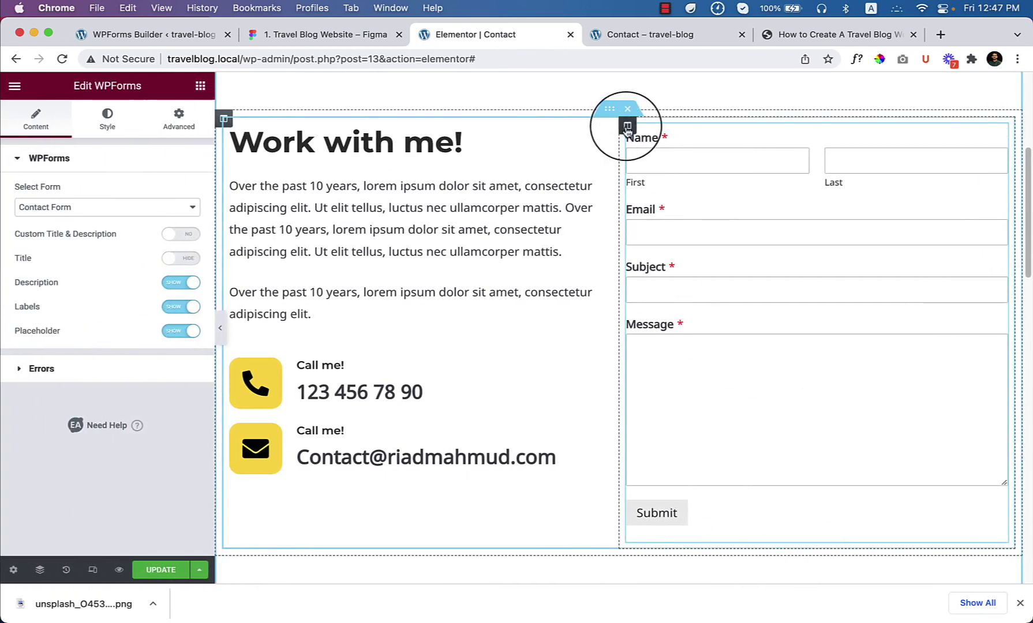
Set the form column's padding to 40 px and its border radius to 20 px on all sides
{"action": "left_click", "coordinate": [627, 126]}
{"action": "left_click", "coordinate": [178, 118]}
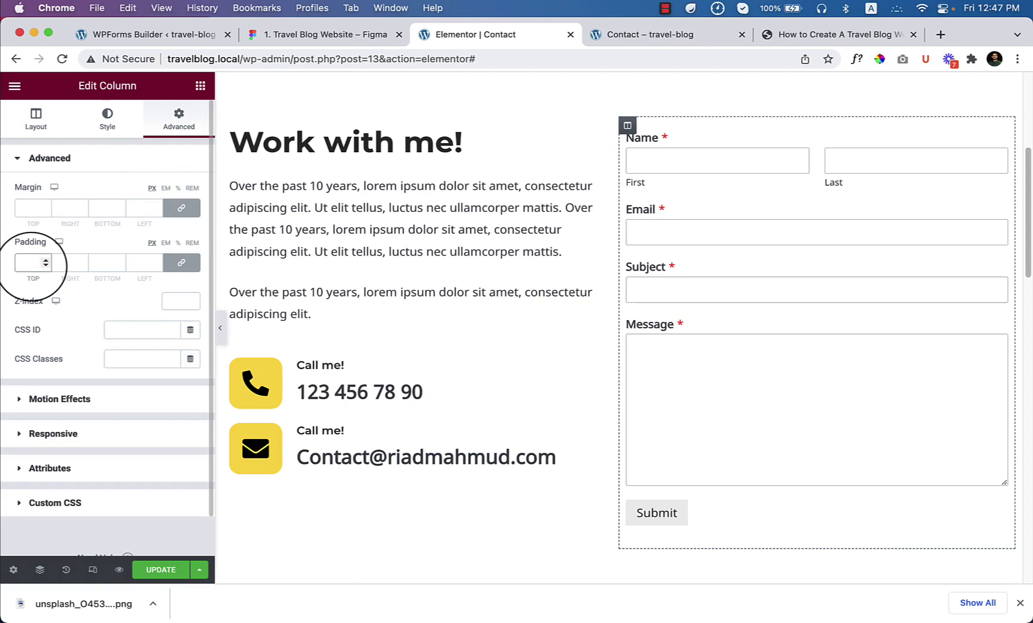
{"action": "left_click", "coordinate": [33, 262]}
{"action": "type", "text": "40"}
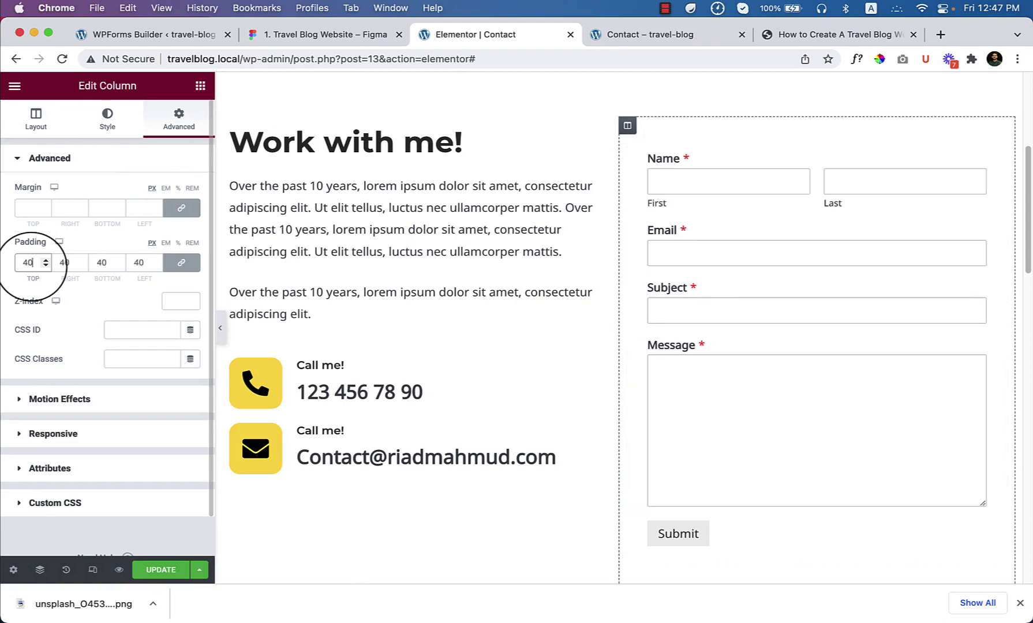
{"action": "left_click", "coordinate": [108, 128]}
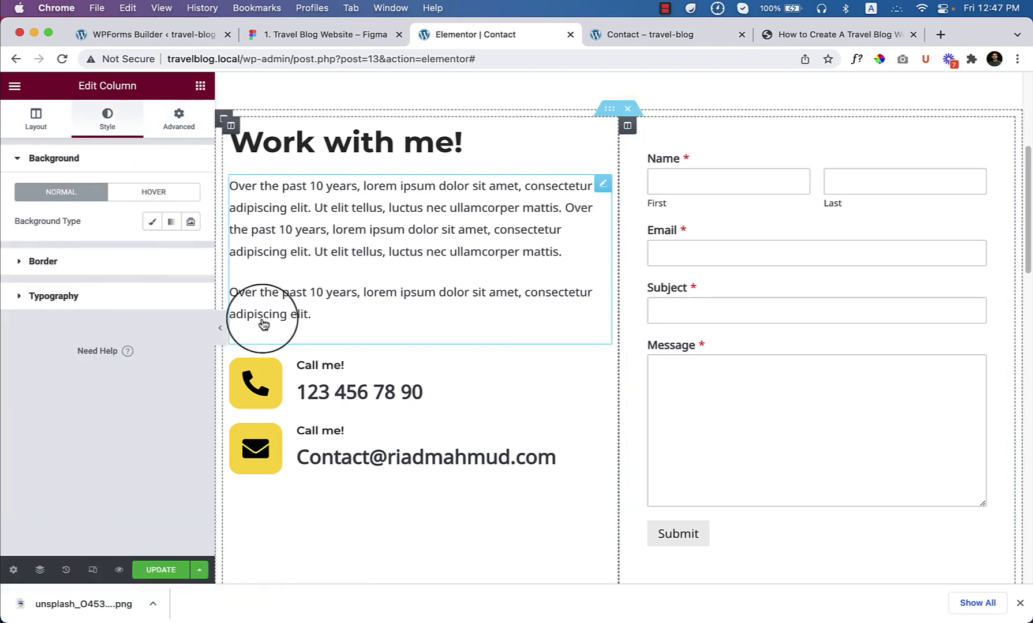
{"action": "left_click", "coordinate": [106, 264]}
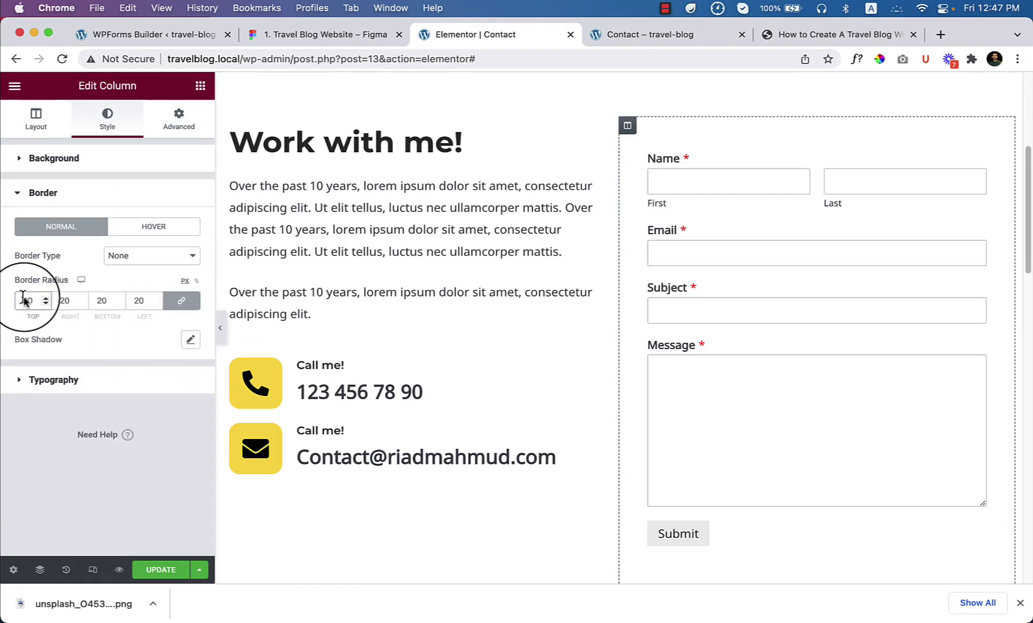
Add a box shadow to the form column with colour rgba(0, 0, 0, 0.13), blur 34 and spread 11, and preview the form card
{"action": "left_click", "coordinate": [191, 341]}
{"action": "scroll", "coordinate": [687, 386], "scroll_direction": "down", "scroll_amount": 3}
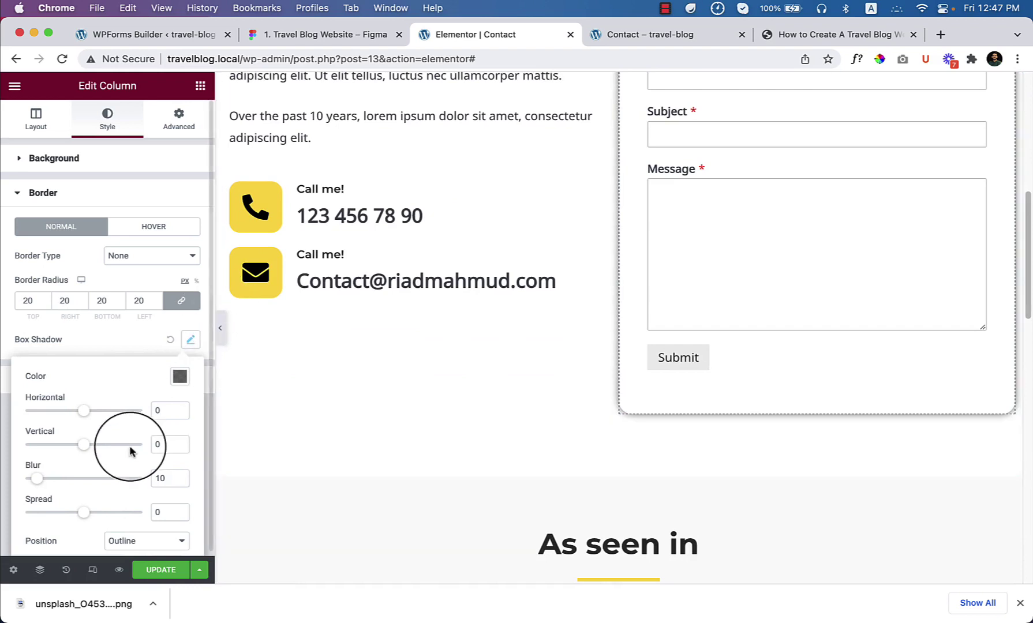
{"action": "left_click", "coordinate": [180, 376]}
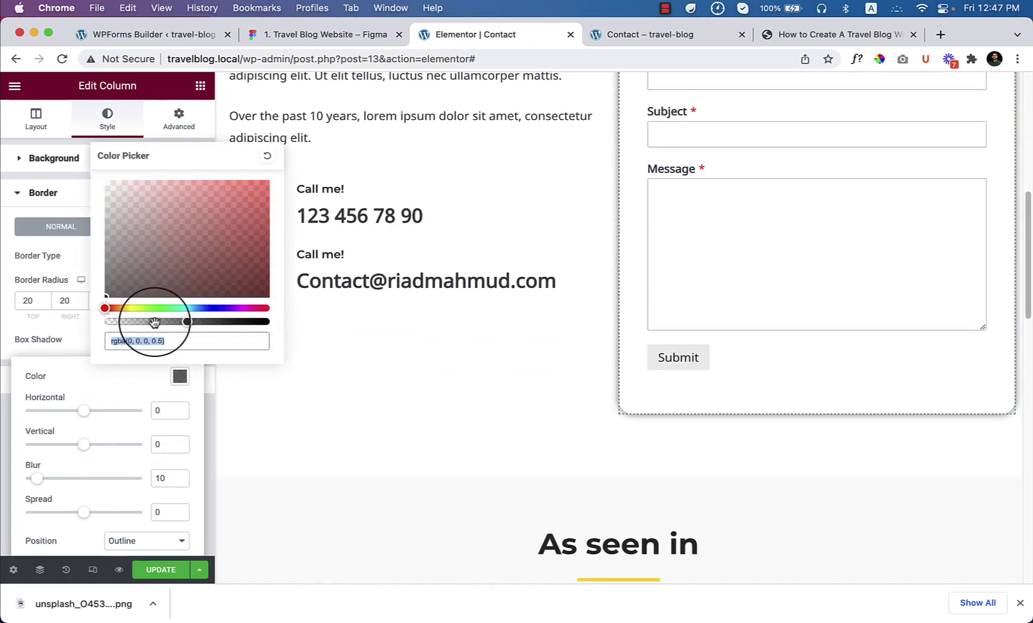
{"action": "left_click_drag", "start_coordinate": [154, 322], "coordinate": [126, 322]}
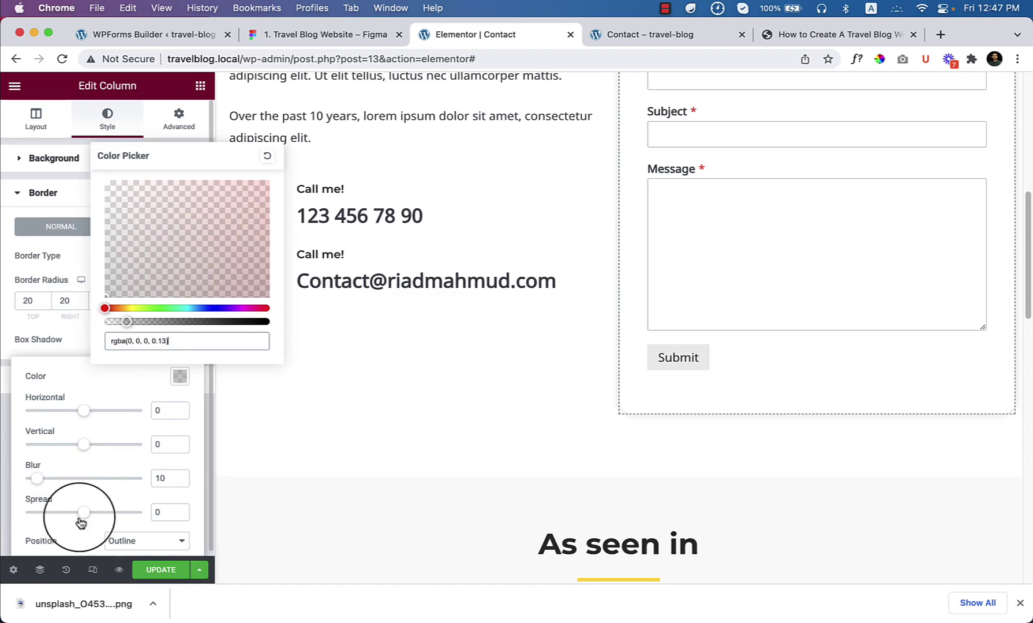
{"action": "mouse_move", "coordinate": [83, 512]}
{"action": "left_mouse_down"}
{"action": "mouse_move", "coordinate": [127, 513]}
{"action": "mouse_move", "coordinate": [94, 514]}
{"action": "left_mouse_up"}
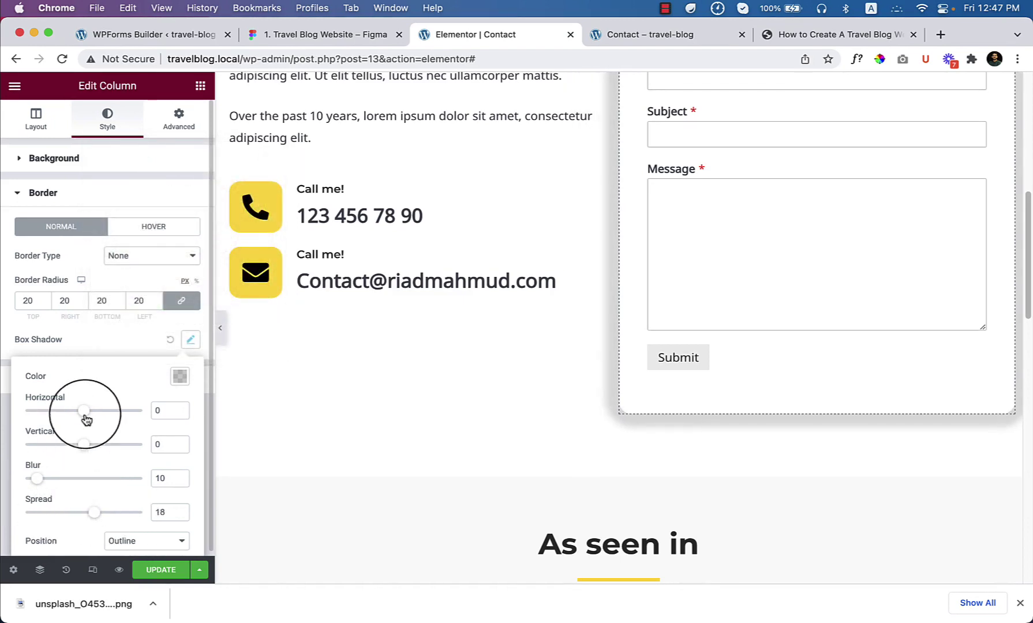
{"action": "left_click_drag", "start_coordinate": [37, 478], "coordinate": [96, 516]}
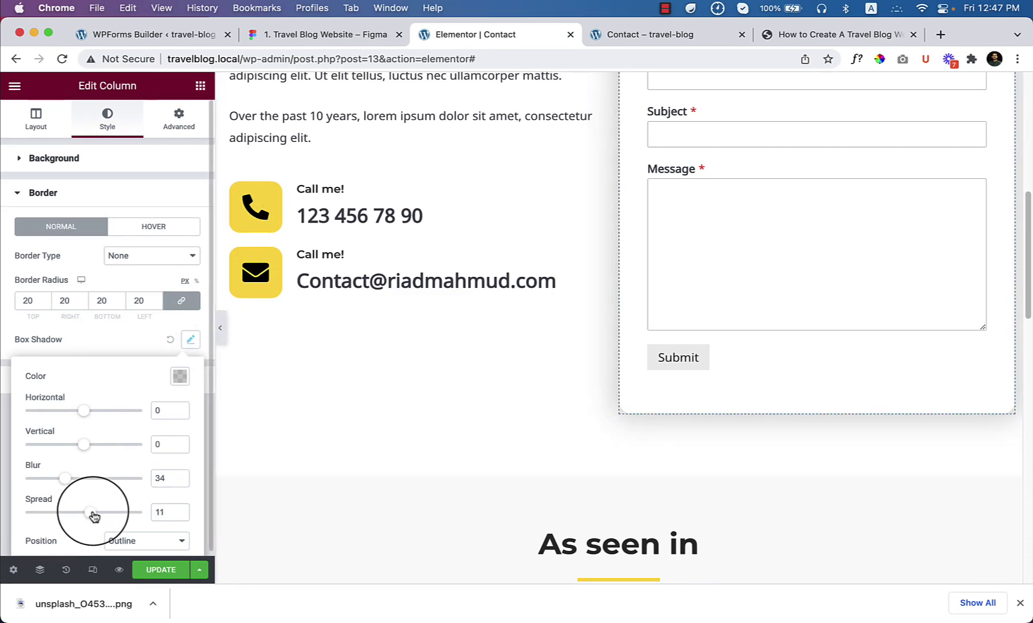
{"action": "left_click", "coordinate": [219, 327]}
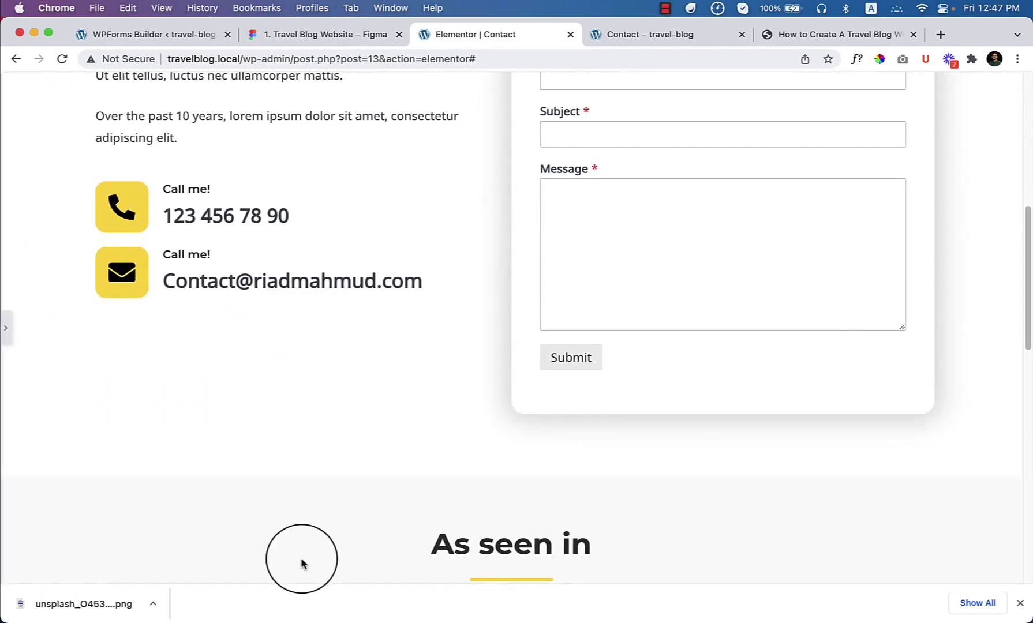
{"action": "scroll", "coordinate": [393, 450], "scroll_direction": "up", "scroll_amount": 4}
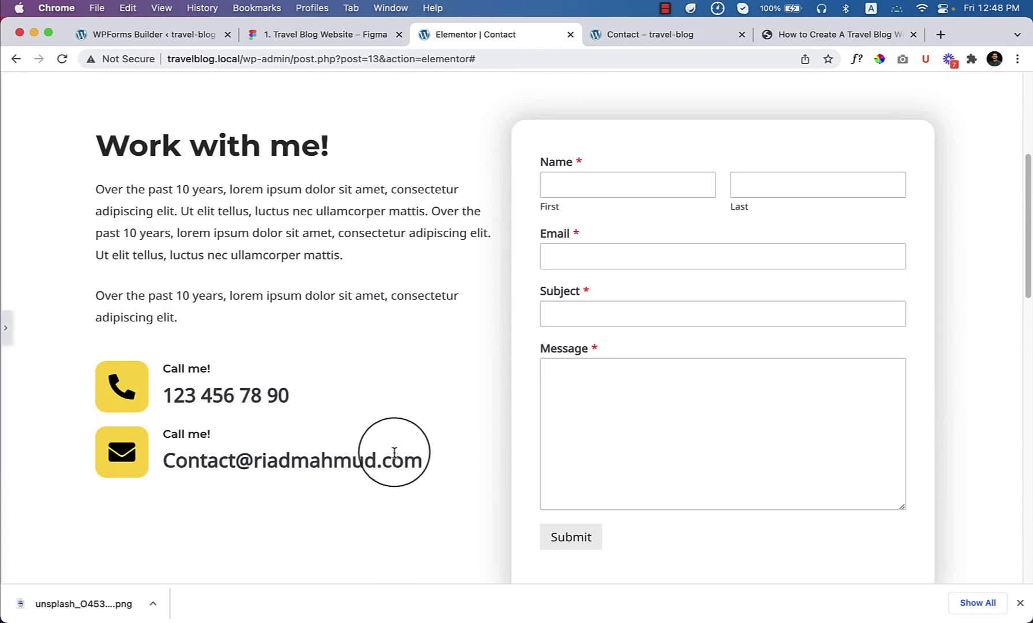
{"action": "scroll", "coordinate": [395, 451], "scroll_direction": "down", "scroll_amount": 2}
{"action": "scroll", "coordinate": [392, 450], "scroll_direction": "up", "scroll_amount": 3}
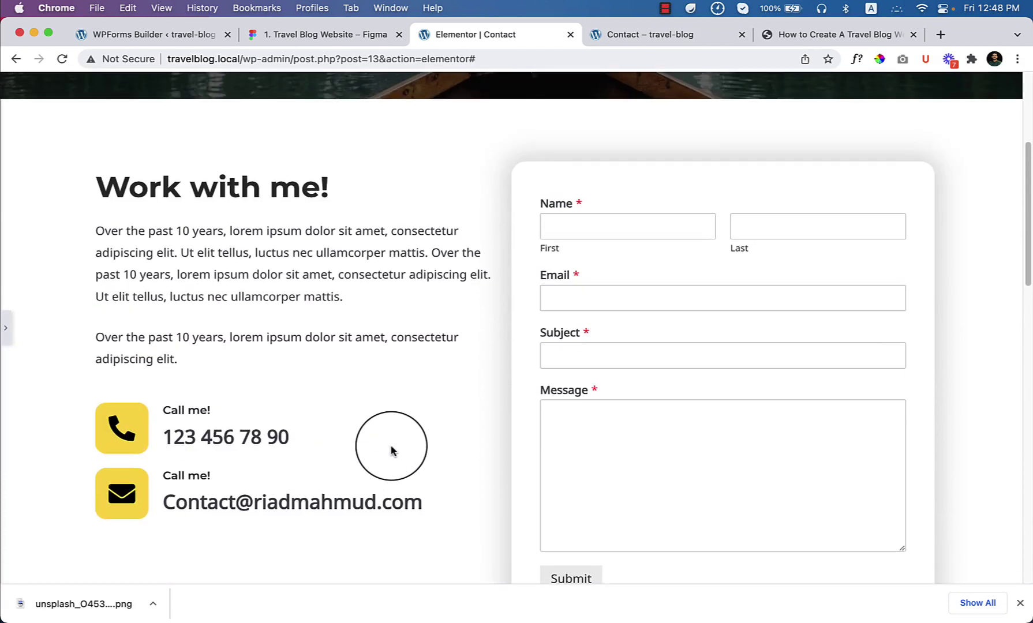
{"action": "scroll", "coordinate": [391, 451], "scroll_direction": "down", "scroll_amount": 1}
{"action": "left_click", "coordinate": [6, 338]}
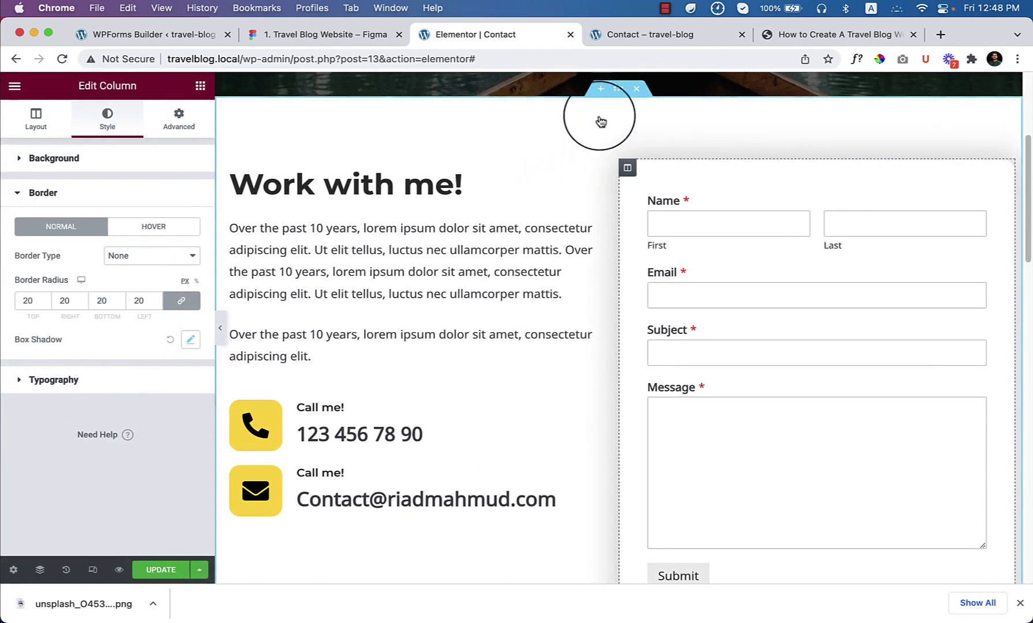
Set the vertical alignment to Middle for both the contact section and the inner section holding the text and form columns
{"action": "left_click", "coordinate": [618, 90]}
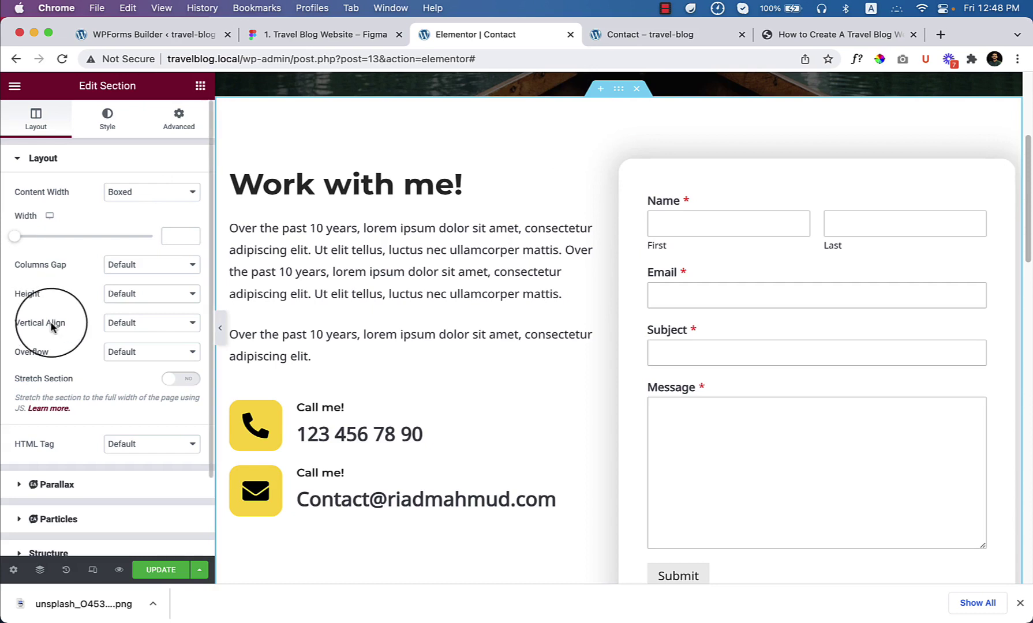
{"action": "left_click", "coordinate": [148, 328]}
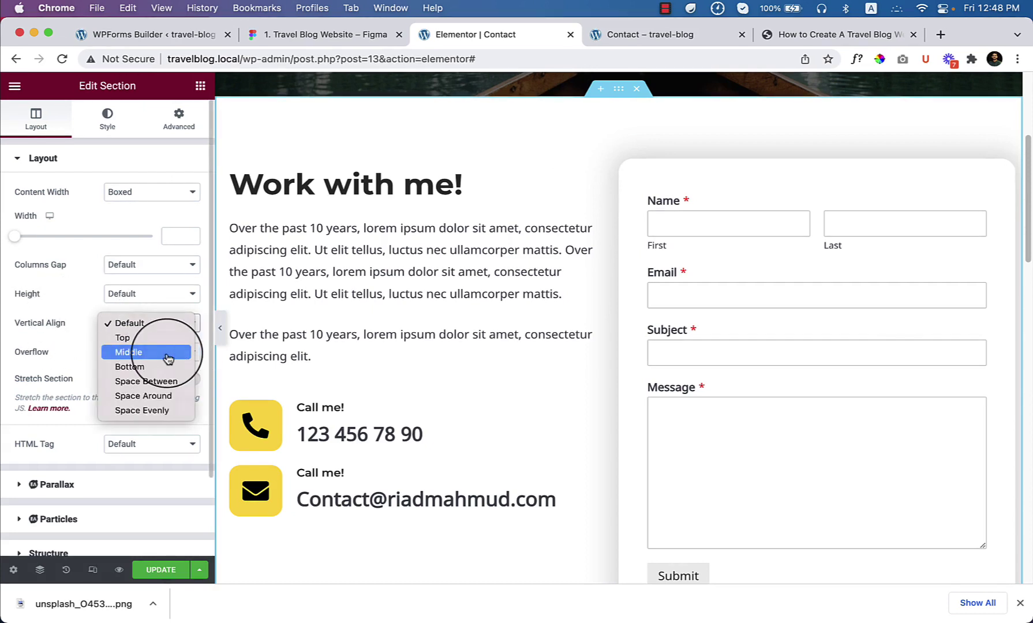
{"action": "left_click", "coordinate": [168, 353]}
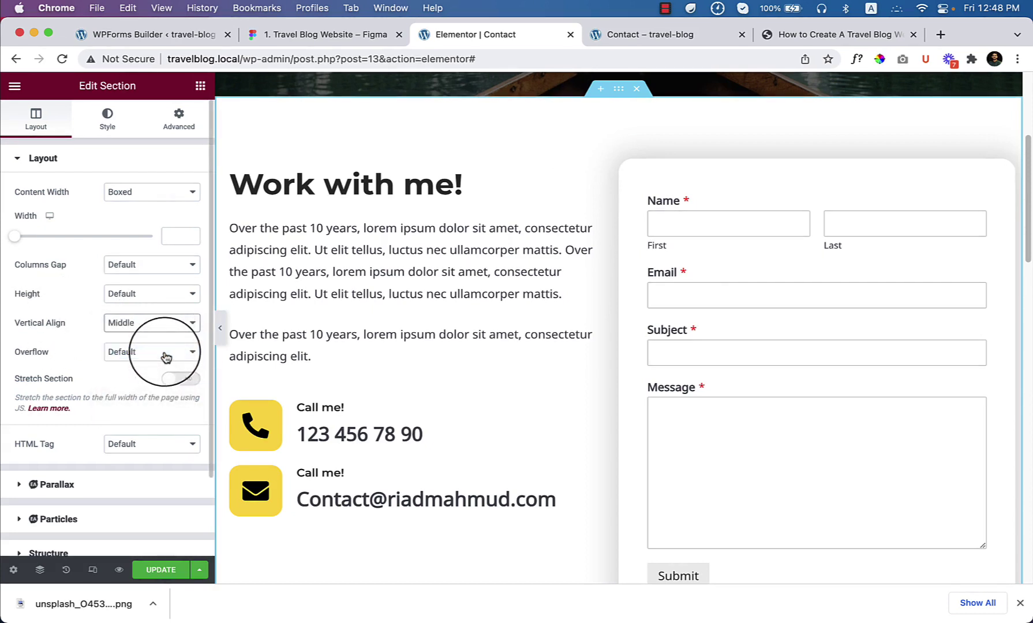
{"action": "left_click", "coordinate": [610, 153]}
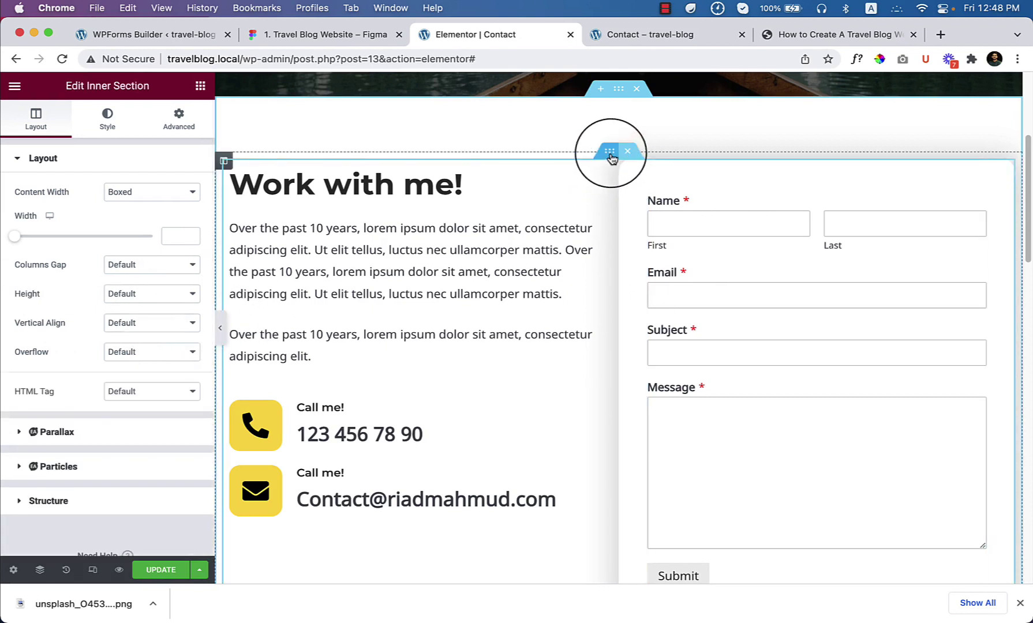
{"action": "left_click", "coordinate": [169, 323]}
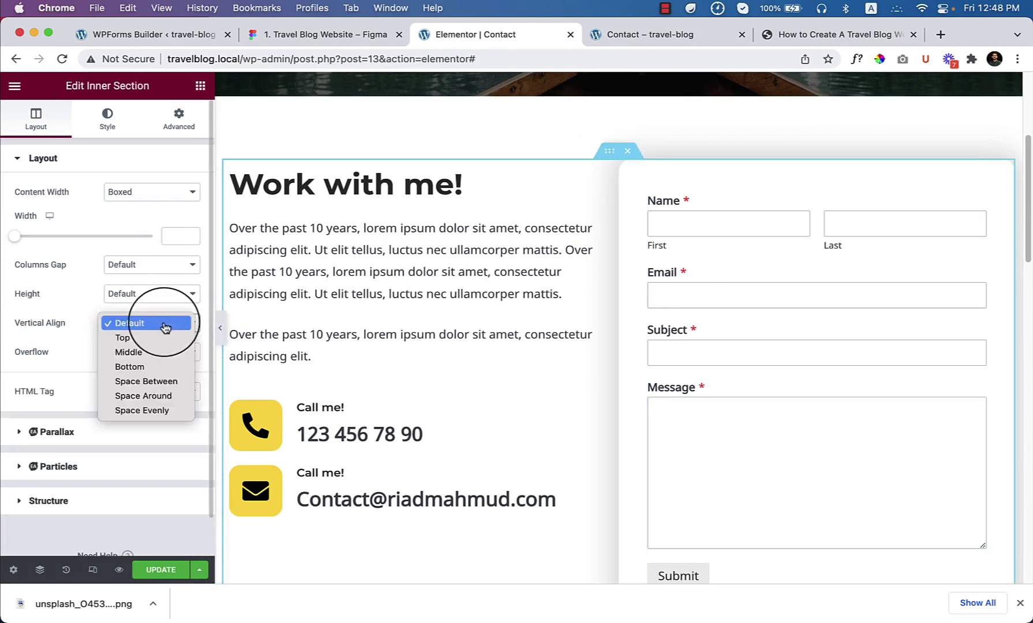
{"action": "left_click", "coordinate": [167, 359]}
{"action": "left_click", "coordinate": [220, 328]}
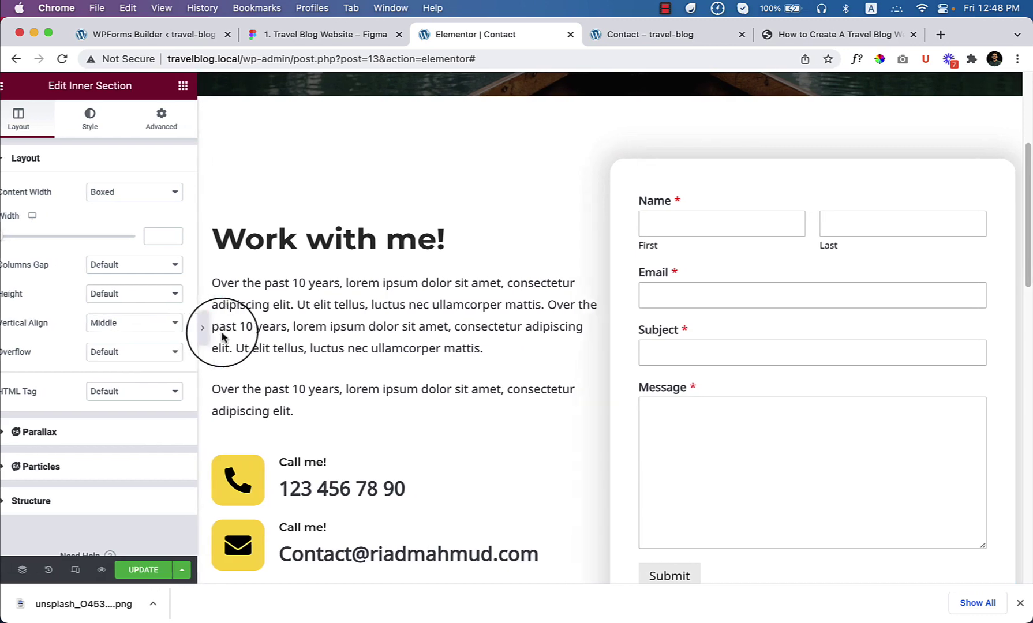
Check the contact section's spacing in the Figma design and give the "Work with me!" column a right margin of 50 px in Elementor
{"action": "left_click", "coordinate": [340, 37]}
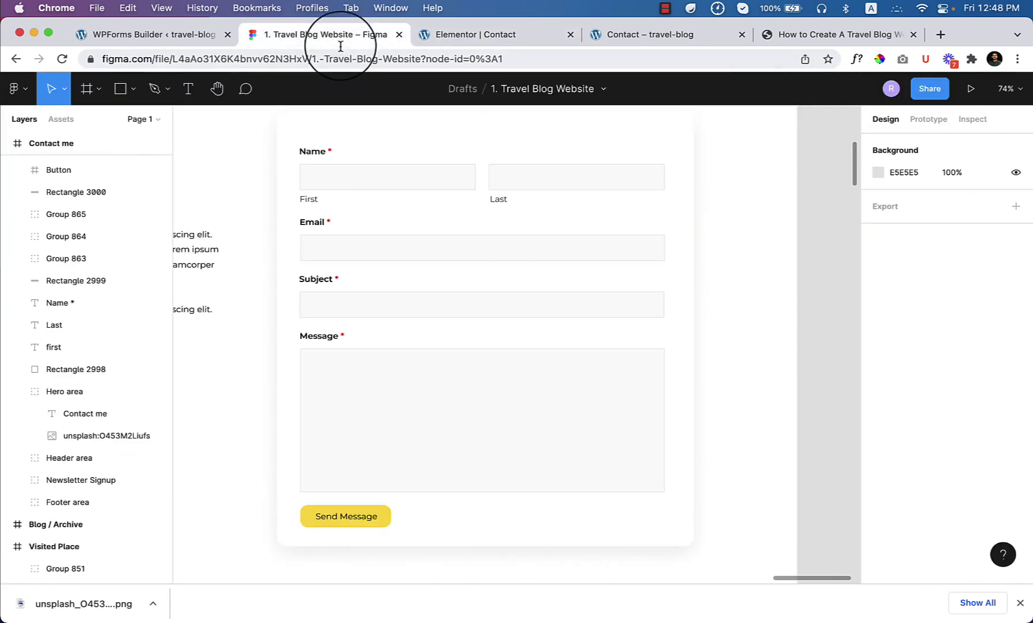
{"action": "scroll", "coordinate": [321, 282], "scroll_direction": "down", "scroll_amount": 5}
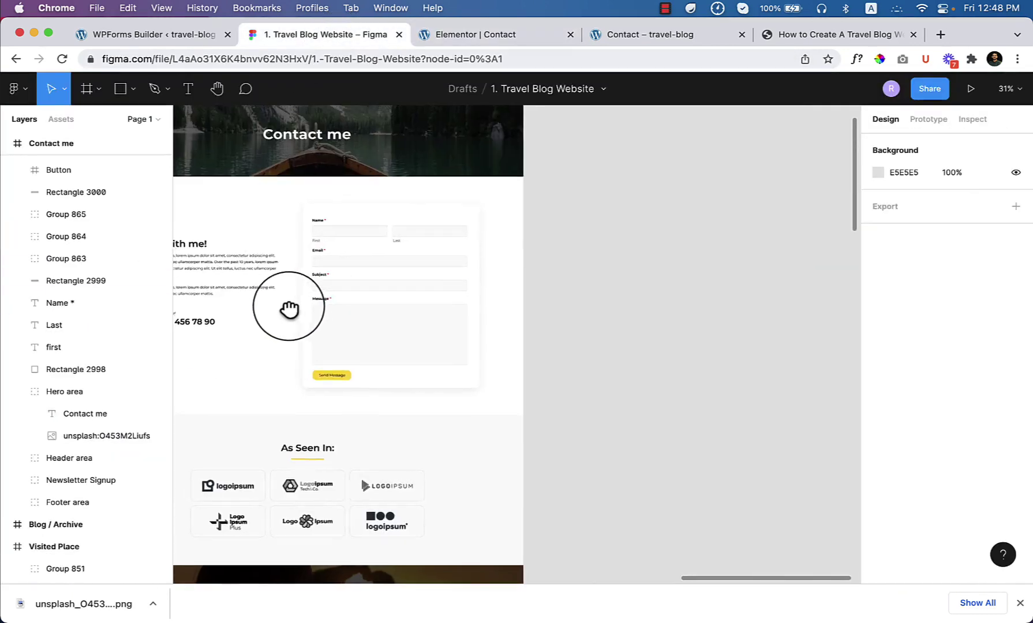
{"action": "left_click_drag", "start_coordinate": [288, 309], "coordinate": [534, 303]}
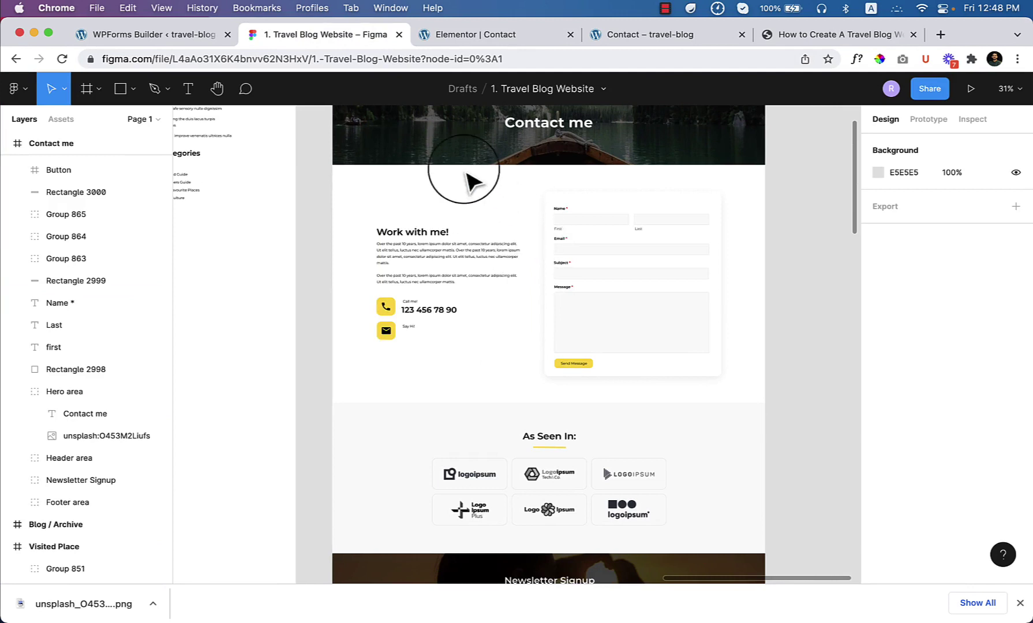
{"action": "left_click", "coordinate": [530, 42]}
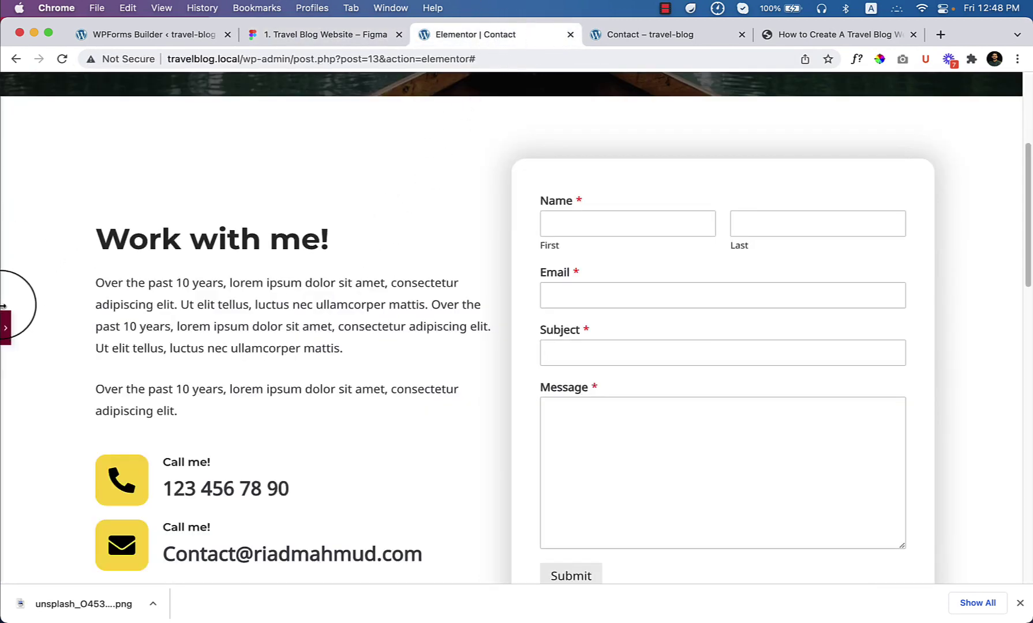
{"action": "left_click", "coordinate": [6, 328]}
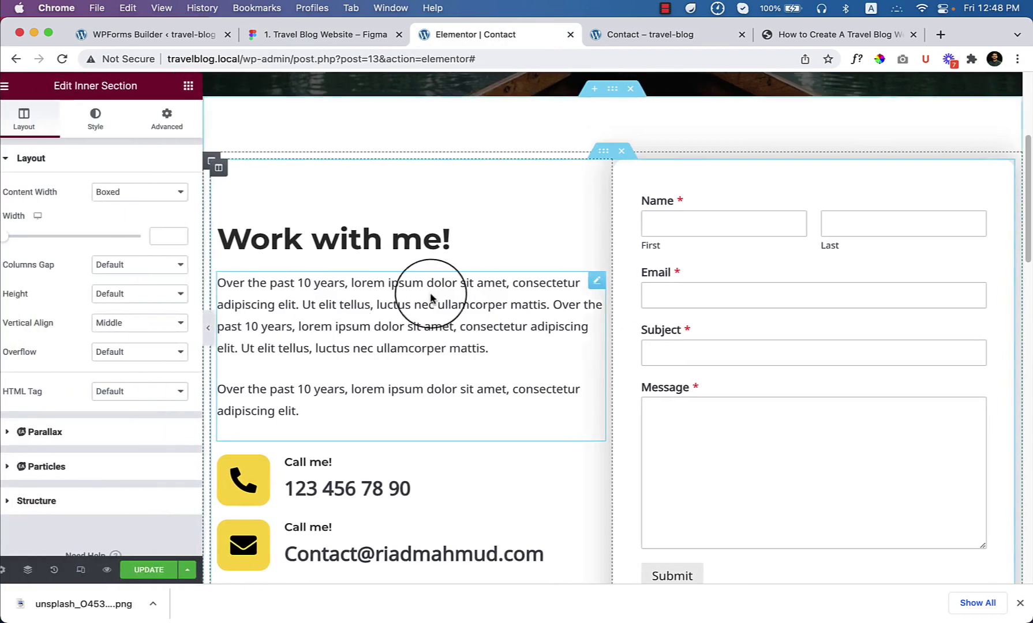
{"action": "left_click", "coordinate": [232, 176]}
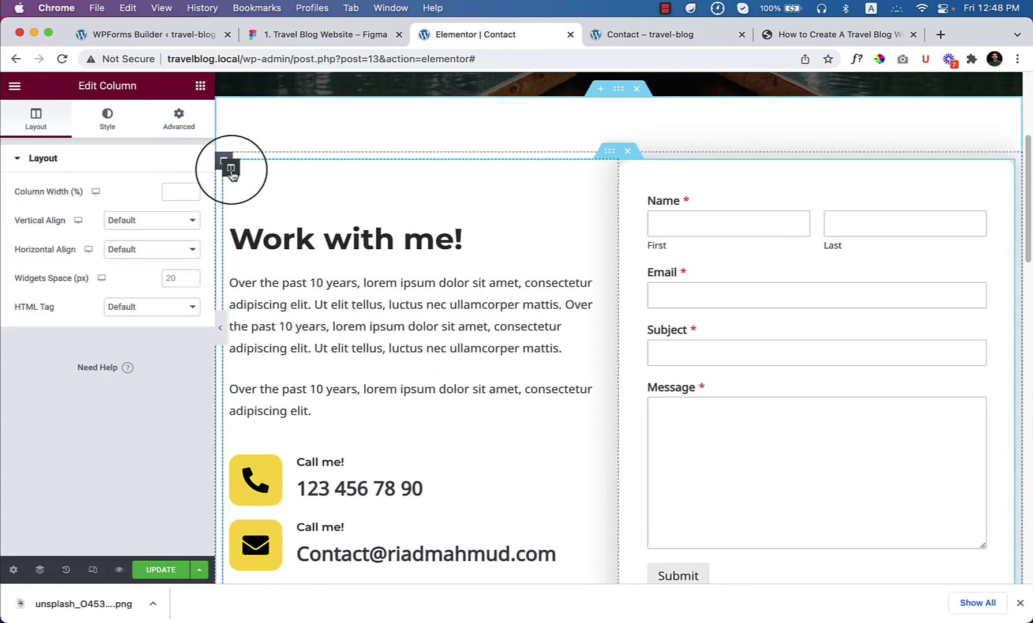
{"action": "left_click", "coordinate": [178, 128]}
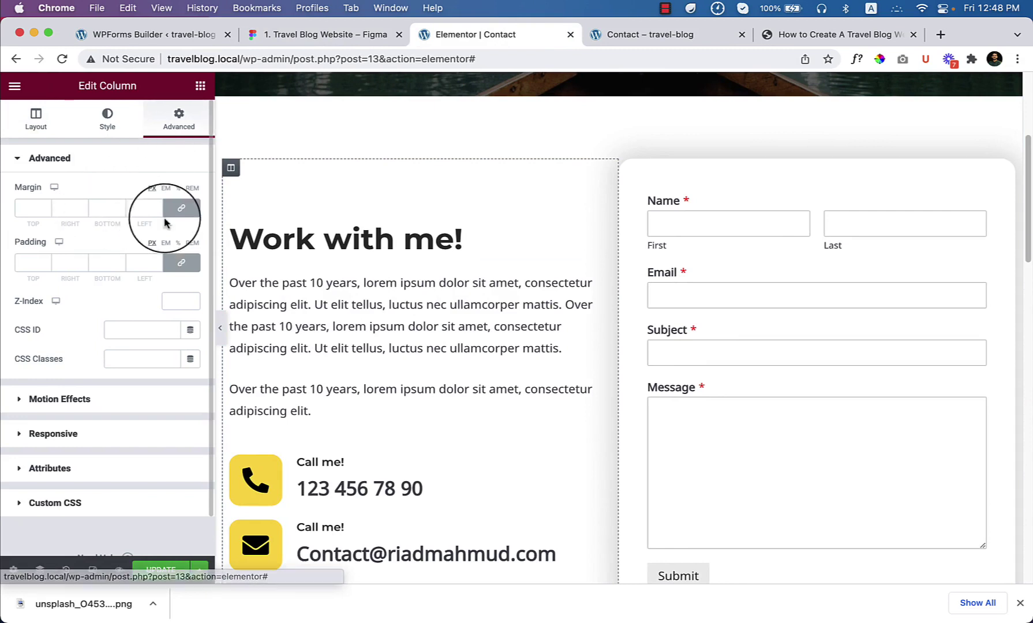
{"action": "left_click", "coordinate": [182, 208]}
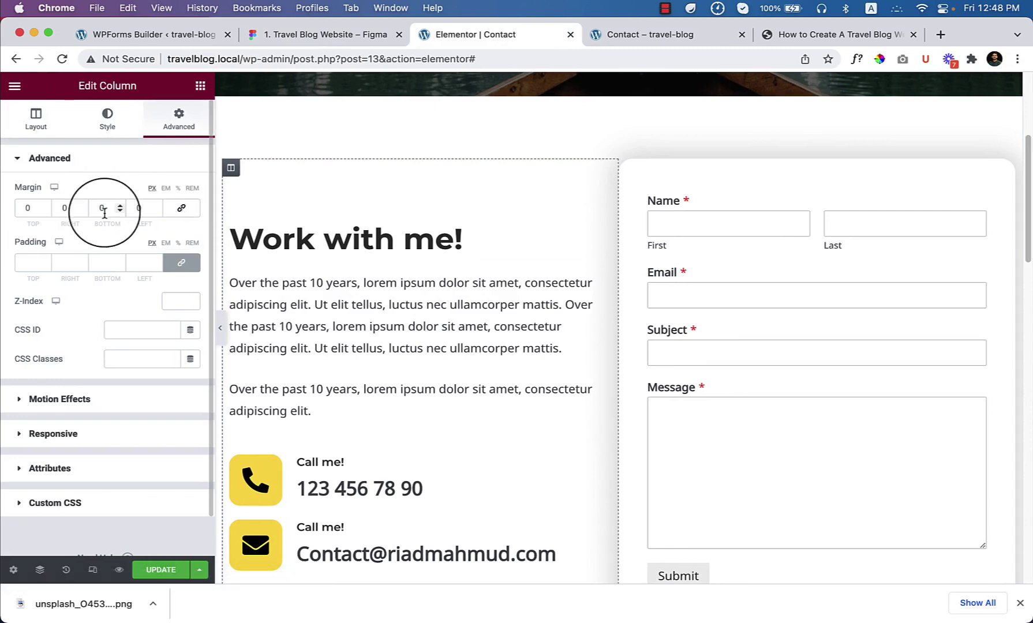
{"action": "left_click", "coordinate": [64, 209]}
{"action": "type", "text": "50"}
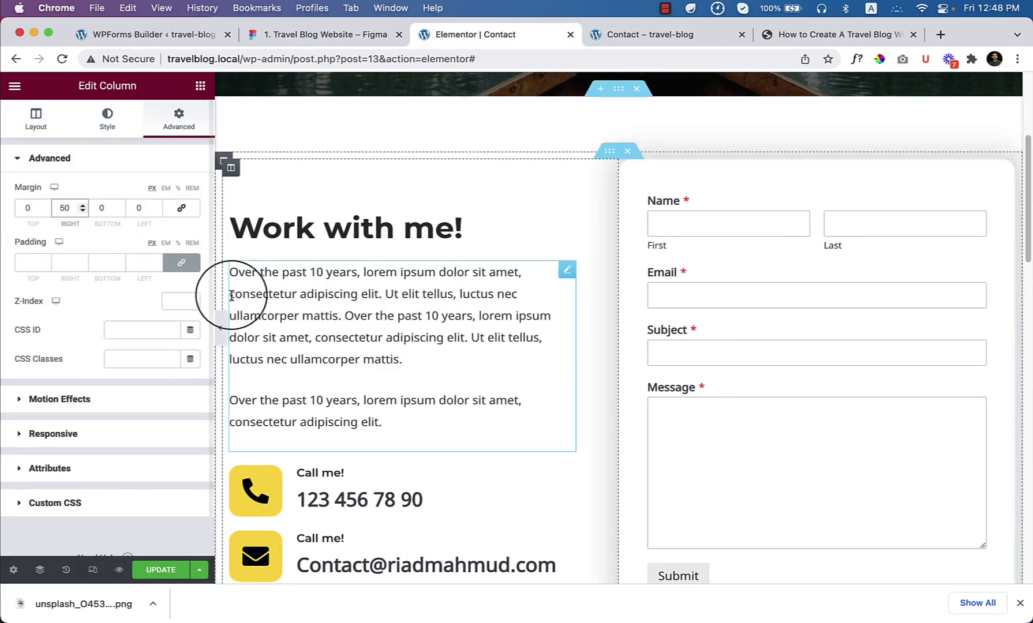
{"action": "left_click", "coordinate": [221, 328]}
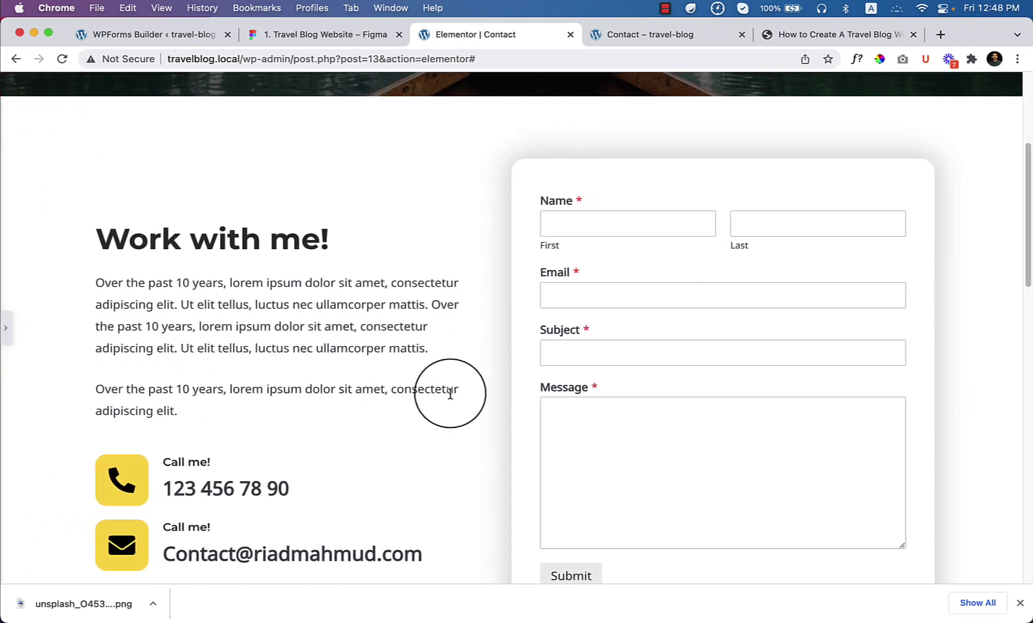
{"action": "scroll", "coordinate": [450, 393], "scroll_direction": "down", "scroll_amount": 5}
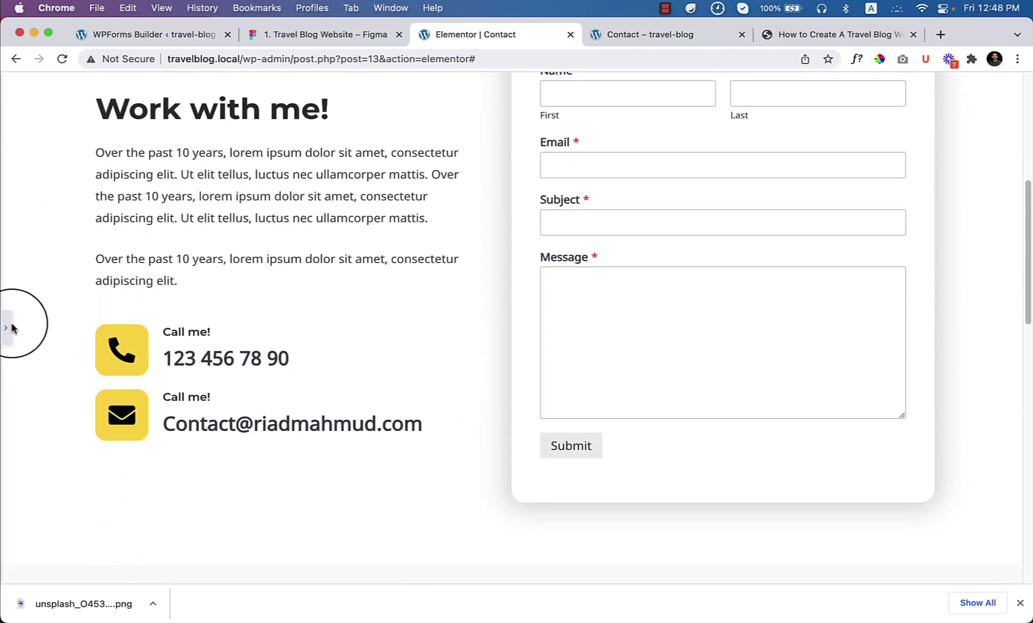
Widen the "Work with me!" column slightly by moving its boundary with the form column
{"action": "left_click", "coordinate": [9, 329]}
{"action": "left_click_drag", "start_coordinate": [618, 263], "coordinate": [636, 266]}
{"action": "scroll", "coordinate": [680, 277], "scroll_direction": "up", "scroll_amount": 5}
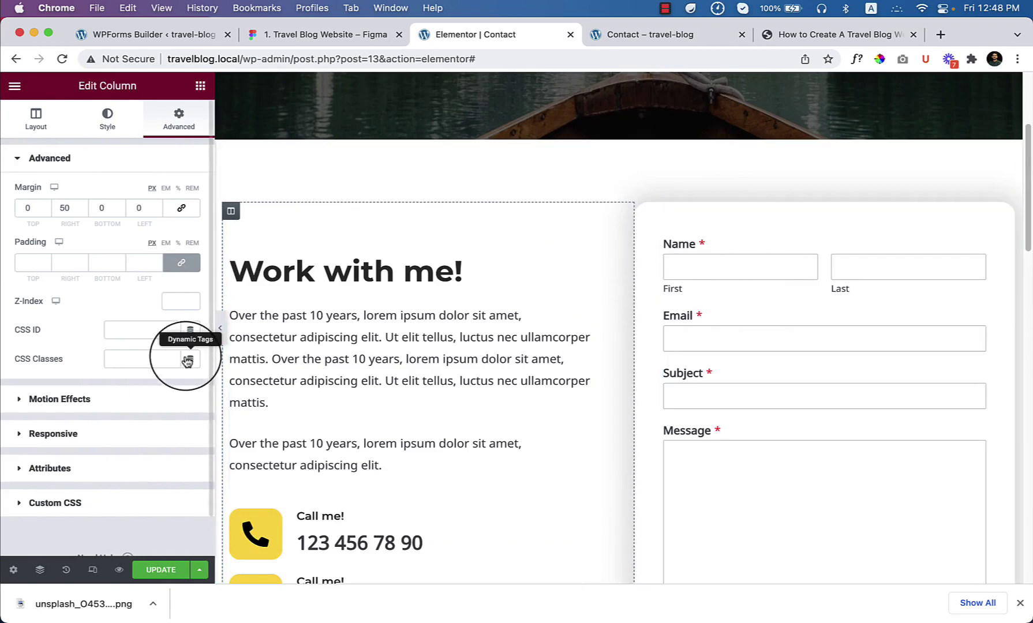
Preview the Contact page at full width, examining the text and form columns, the newsletter section and the footer
{"action": "left_click", "coordinate": [220, 328]}
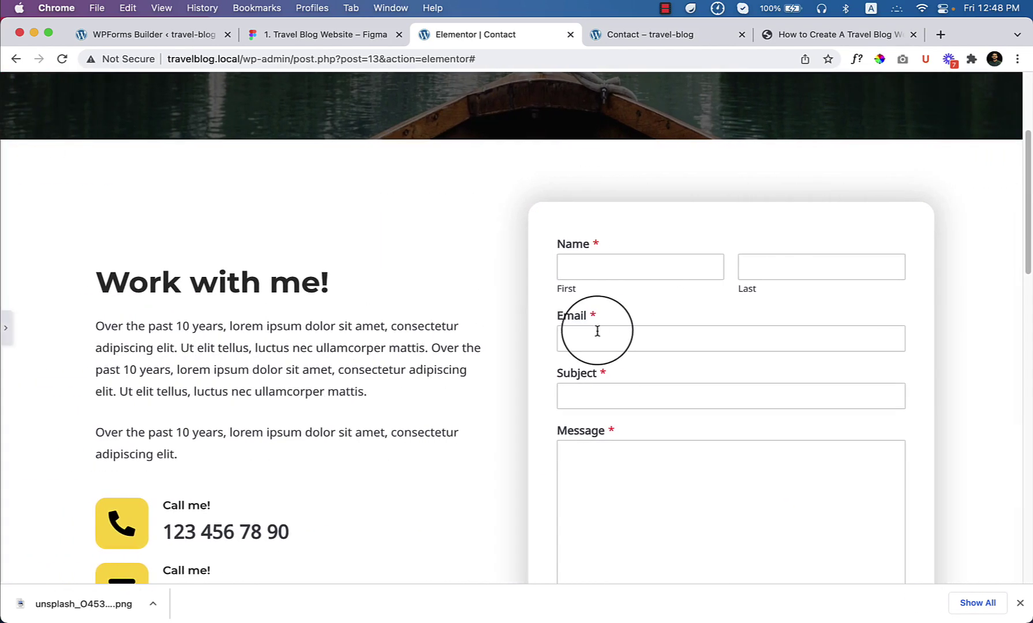
{"action": "scroll", "coordinate": [598, 335], "scroll_direction": "up", "scroll_amount": 5}
{"action": "scroll", "coordinate": [597, 337], "scroll_direction": "down", "scroll_amount": 10}
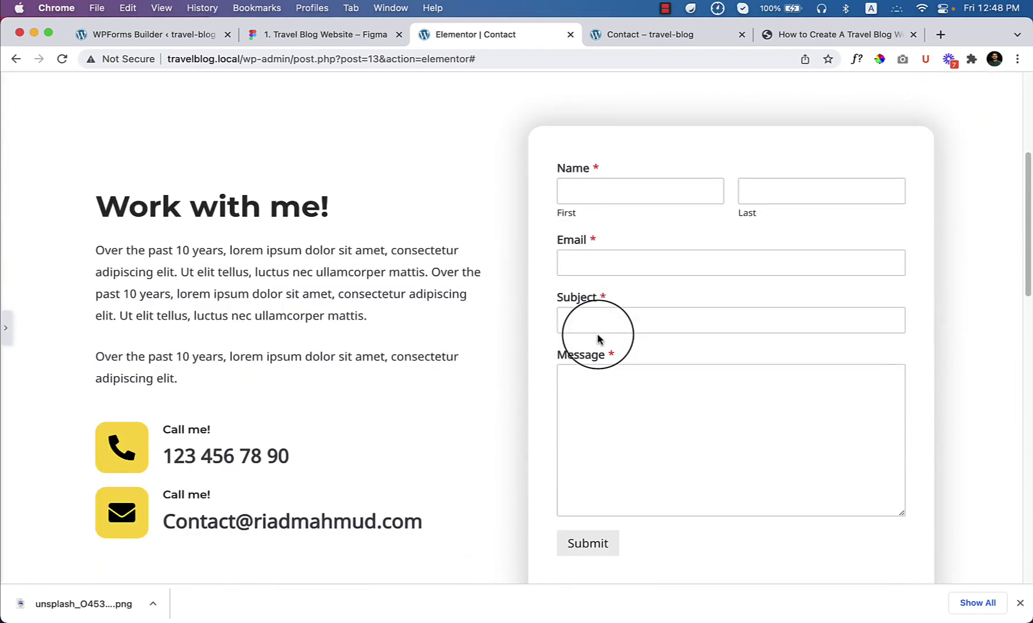
{"action": "scroll", "coordinate": [597, 339], "scroll_direction": "down", "scroll_amount": 14}
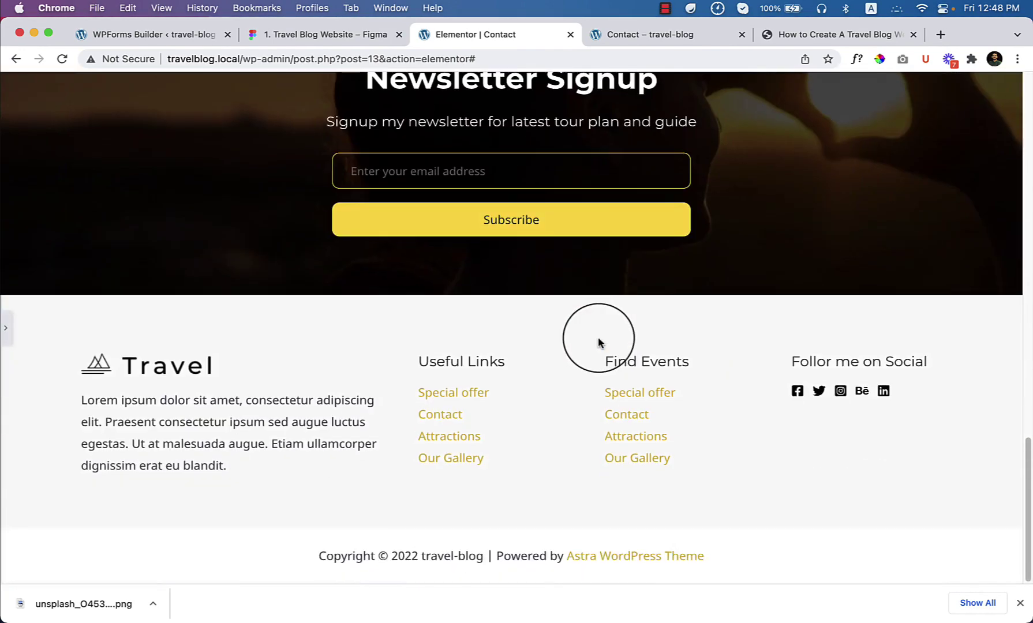
{"action": "scroll", "coordinate": [598, 340], "scroll_direction": "up", "scroll_amount": 7}
{"action": "scroll", "coordinate": [598, 345], "scroll_direction": "up", "scroll_amount": 10}
{"action": "scroll", "coordinate": [605, 343], "scroll_direction": "down", "scroll_amount": 15}
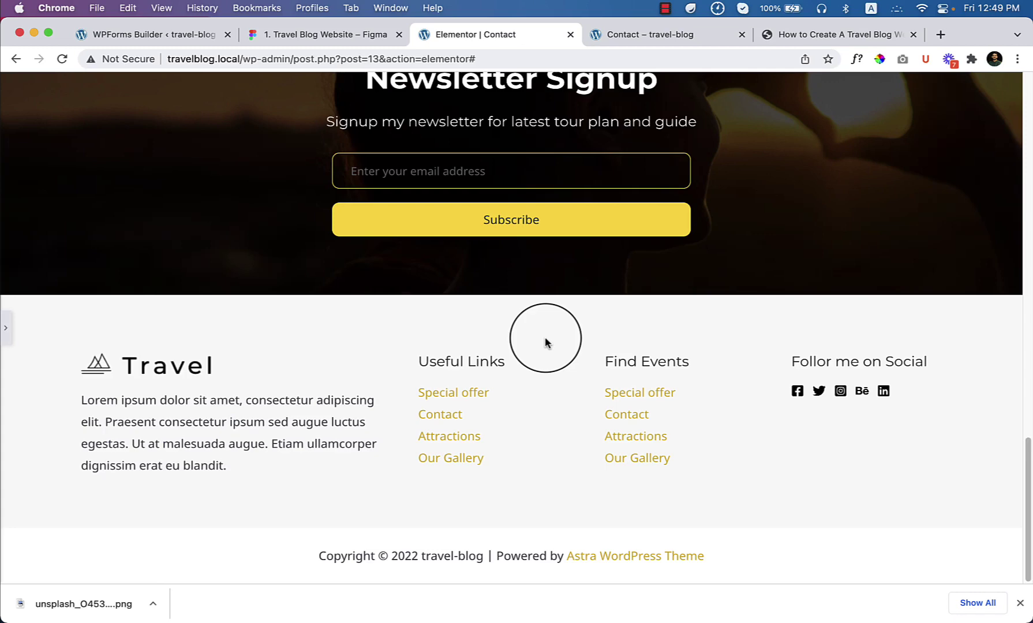
{"action": "scroll", "coordinate": [545, 342], "scroll_direction": "up", "scroll_amount": 10}
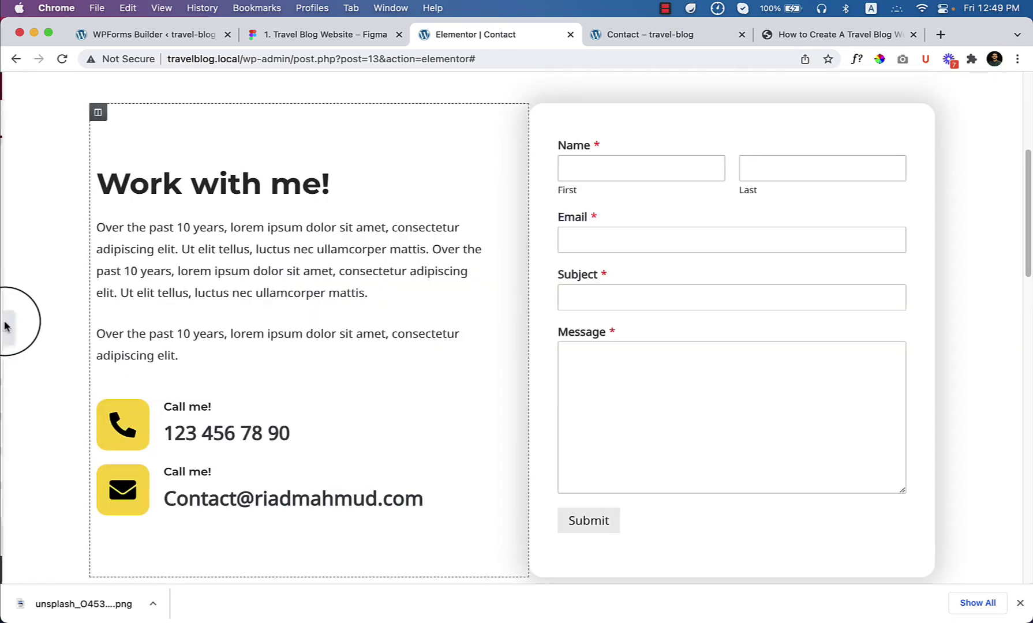